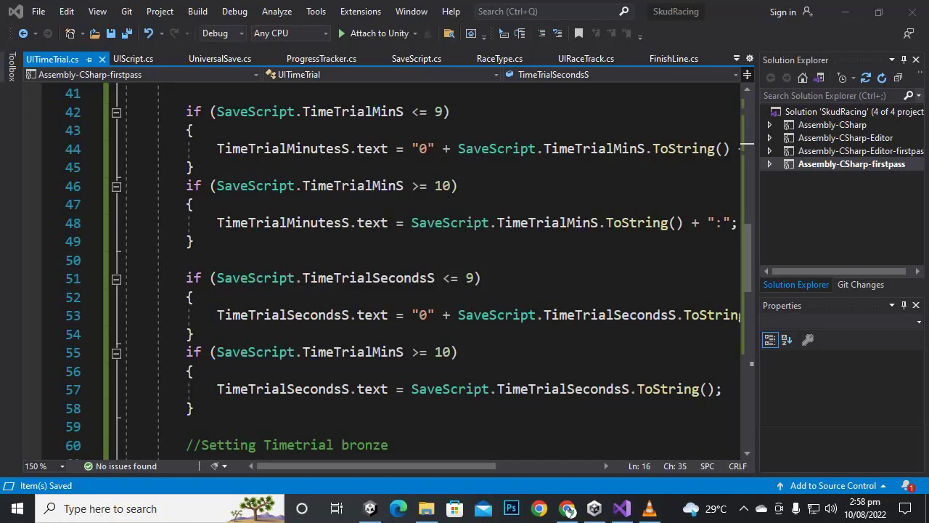
# - Compare the public Text declarations in UITimeTrial.cs with those in UIScript.cs
pyautogui.scroll(9, 428, 276)
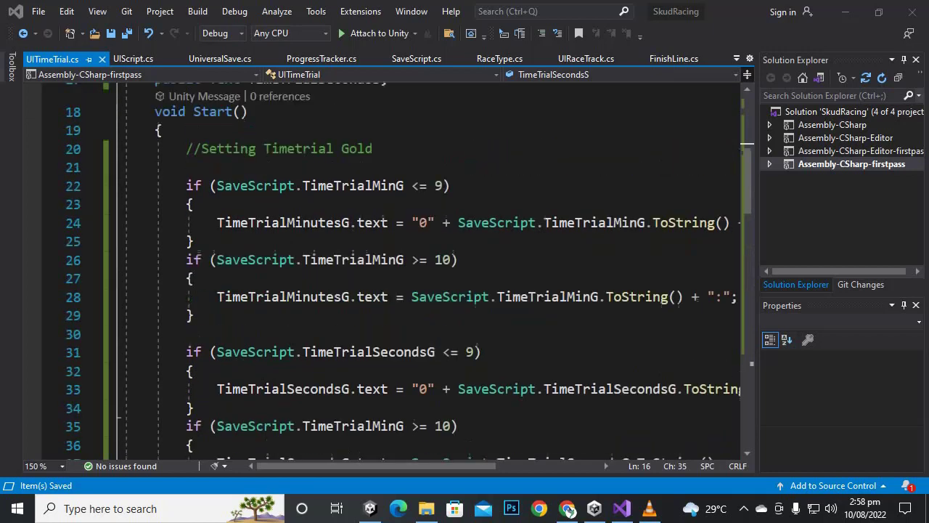
pyautogui.scroll(5, 429, 276)
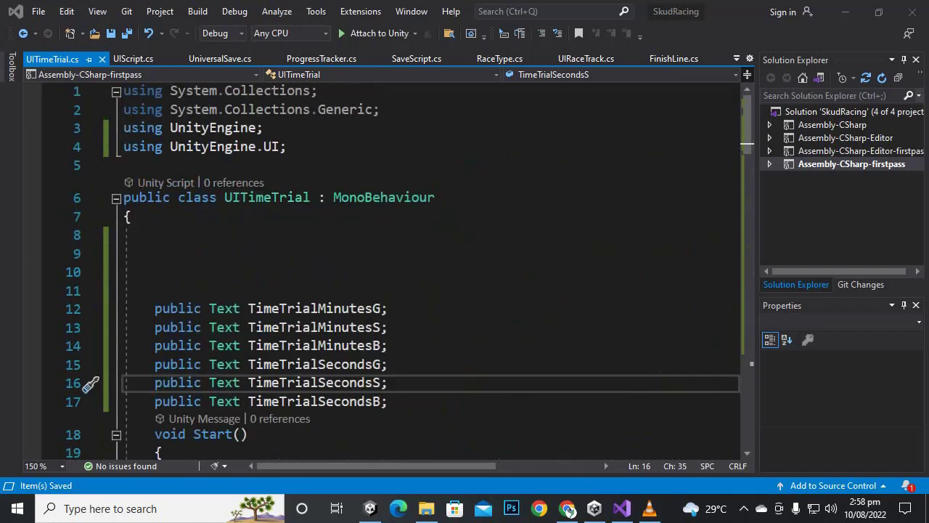
pyautogui.scroll(-4, 428, 276)
pyautogui.scroll(4, 428, 276)
pyautogui.click(134, 59)
pyautogui.scroll(4, 428, 276)
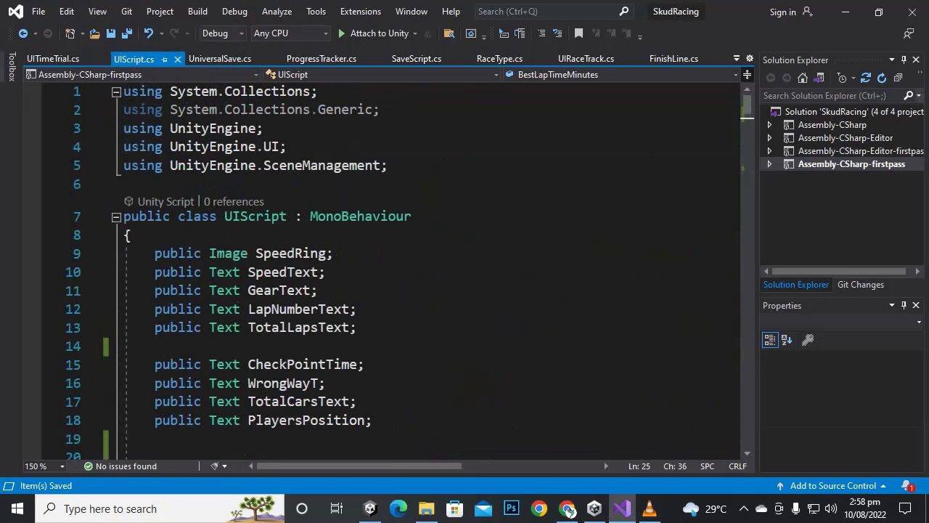
pyautogui.scroll(-2, 428, 276)
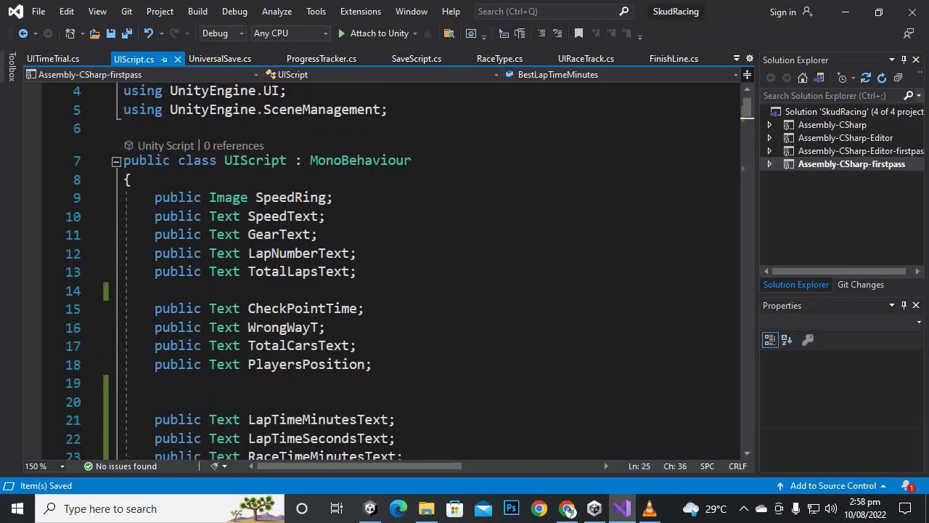
pyautogui.scroll(-2, 428, 275)
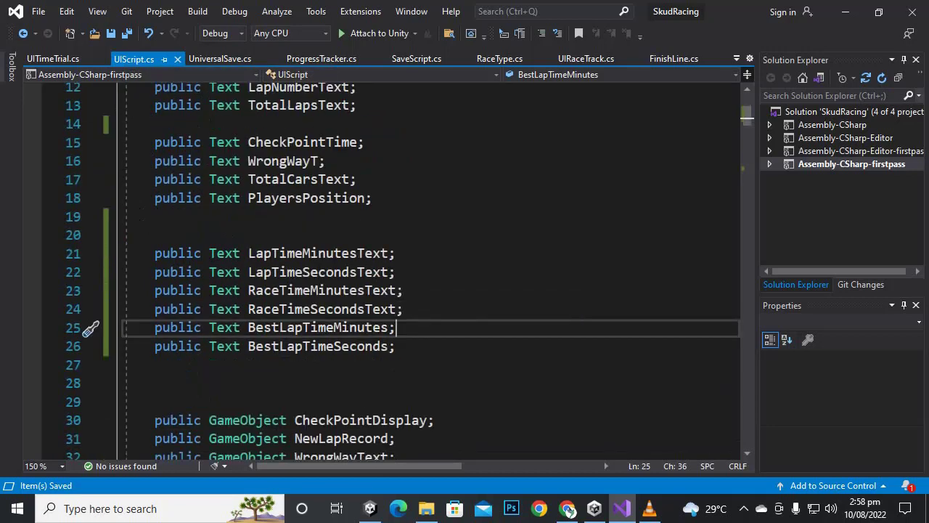
pyautogui.hotkey('ctrl', 'Tab')
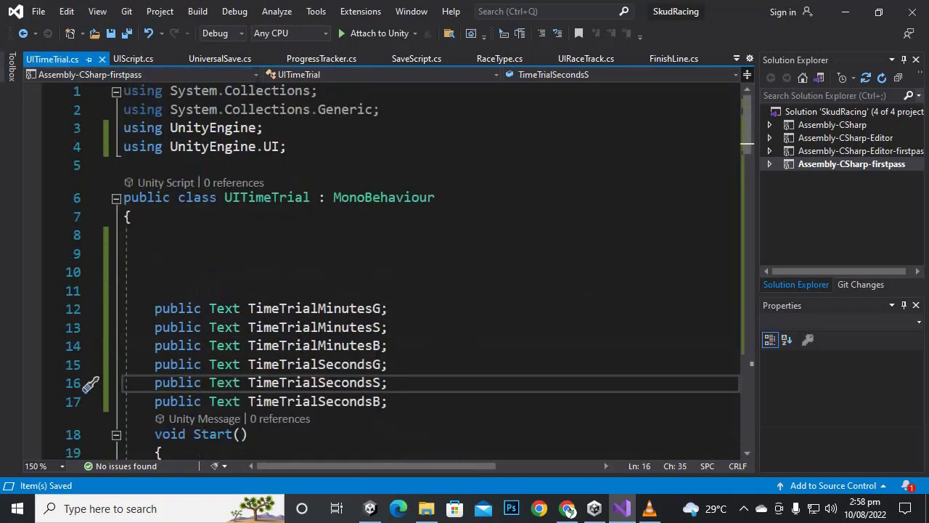
pyautogui.scroll(-2, 429, 276)
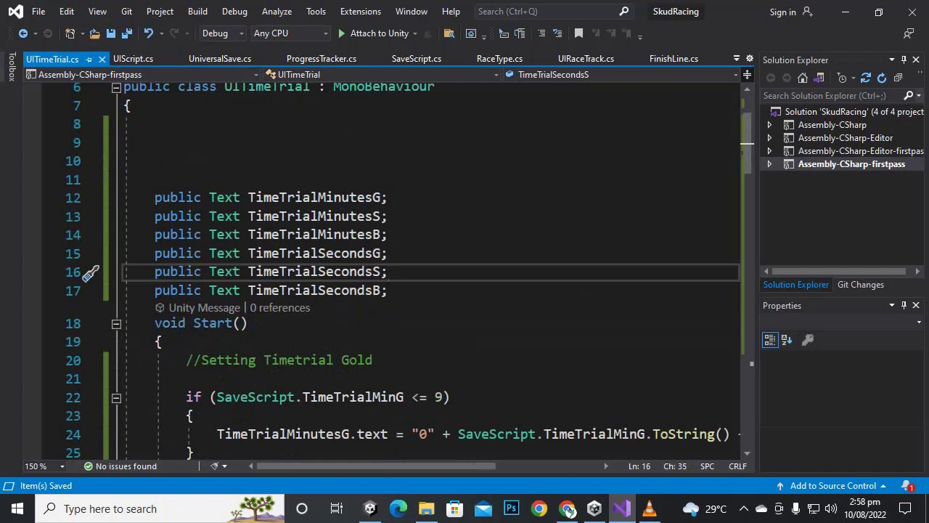
pyautogui.scroll(2, 429, 276)
pyautogui.click(135, 58)
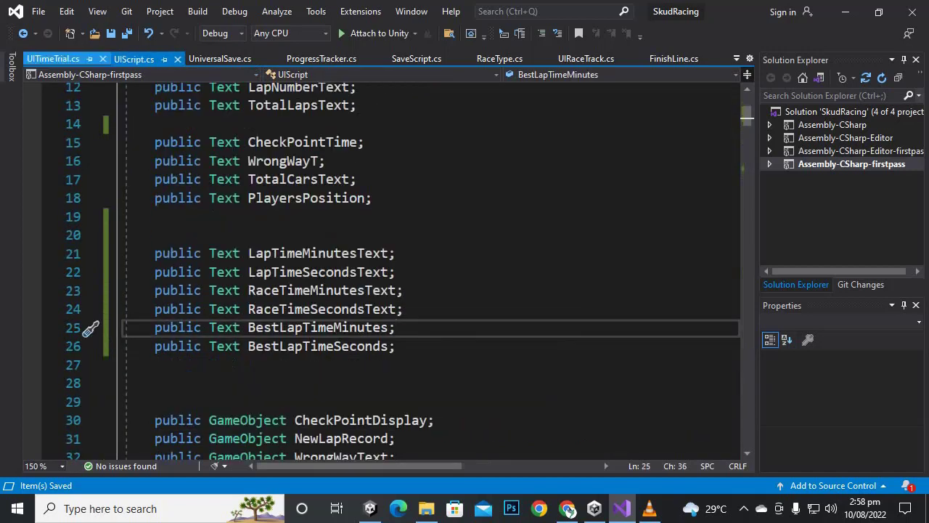
# - Review the UITimeTrial class name and its gold, silver and bronze minutes and seconds Text variables
pyautogui.click(52, 59)
pyautogui.scroll(-2, 167, 217)
pyautogui.click(155, 198)
pyautogui.moveTo(155, 198); pyautogui.dragTo(389, 291)
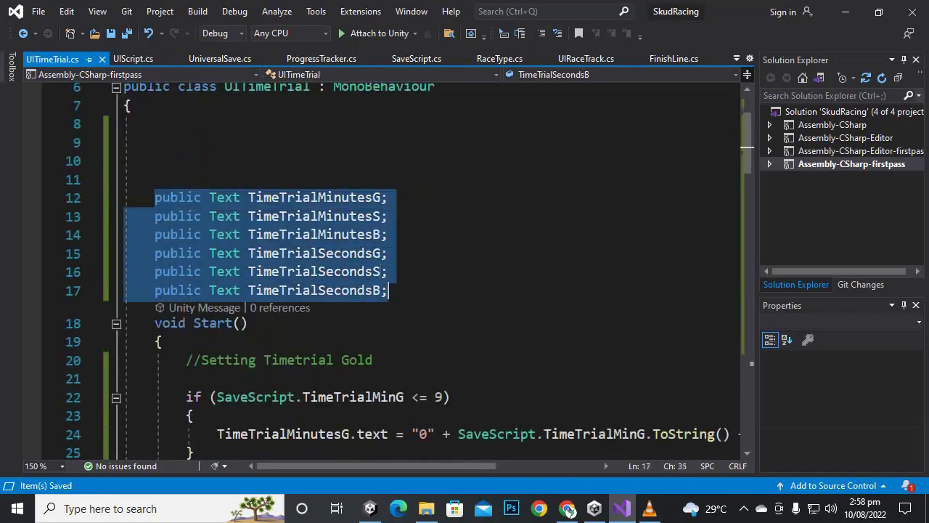
pyautogui.scroll(2, 389, 291)
pyautogui.click(246, 197)
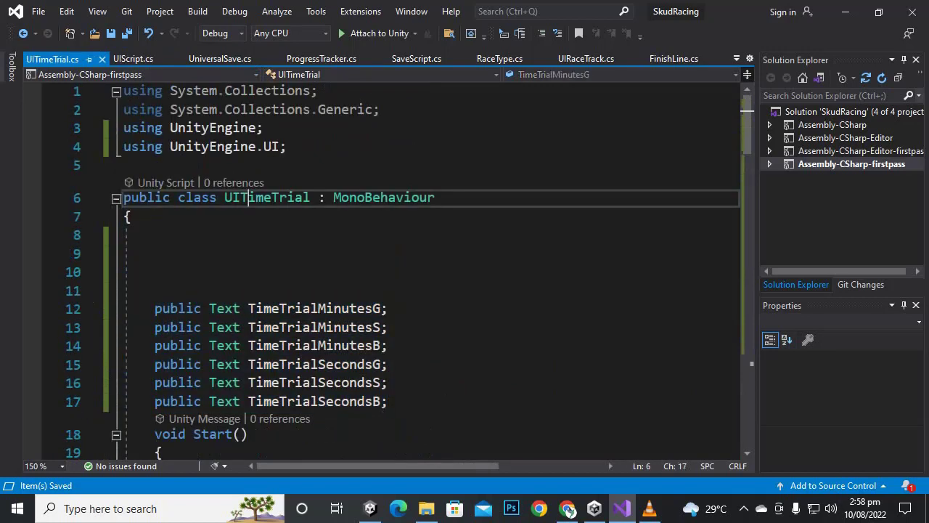
pyautogui.doubleClick(246, 197)
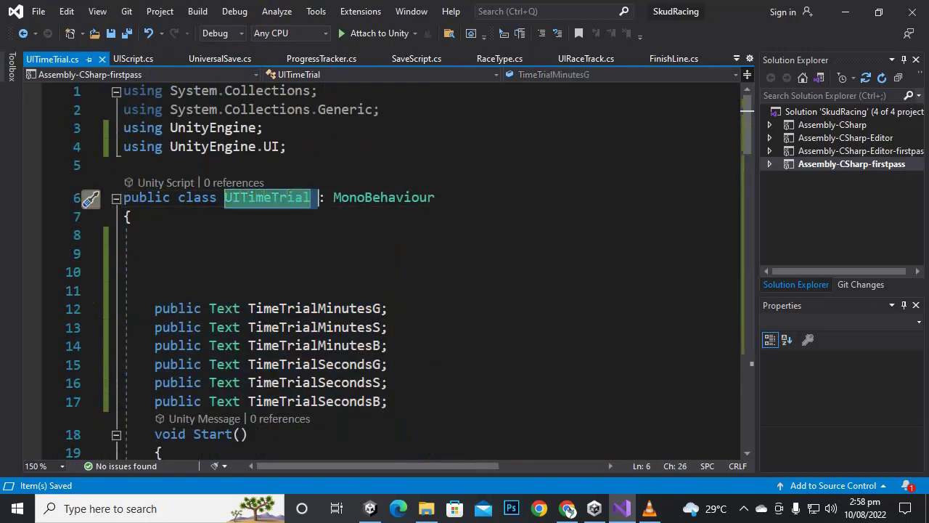
pyautogui.click(182, 272)
pyautogui.scroll(-1, 167, 254)
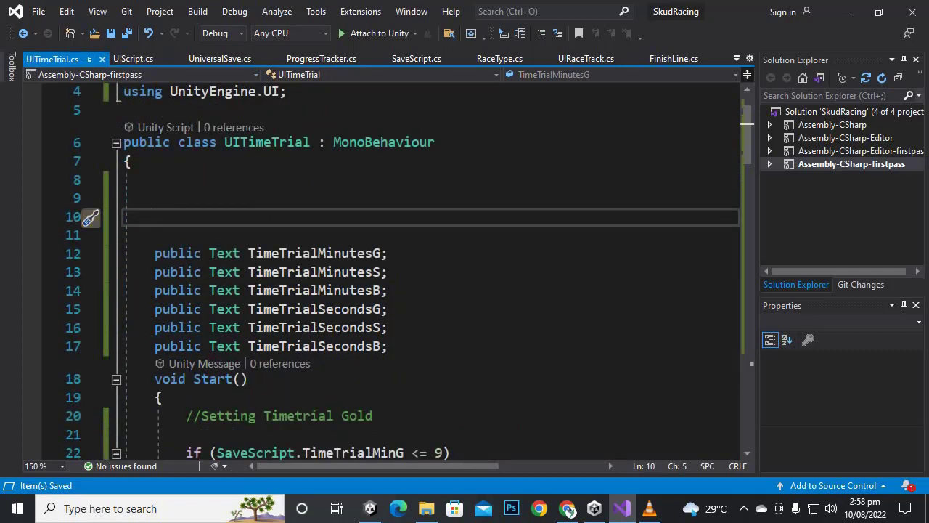
pyautogui.moveTo(152, 253); pyautogui.dragTo(389, 346)
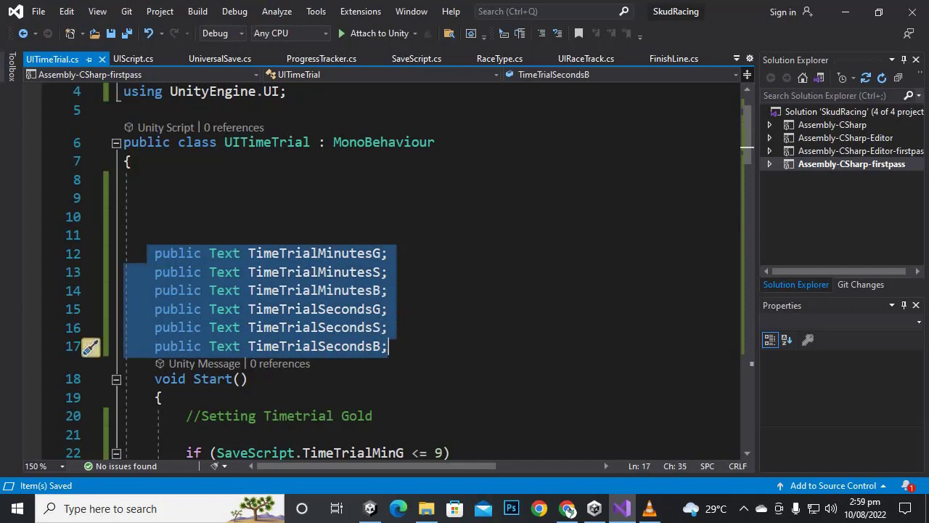
pyautogui.scroll(-2, 382, 270)
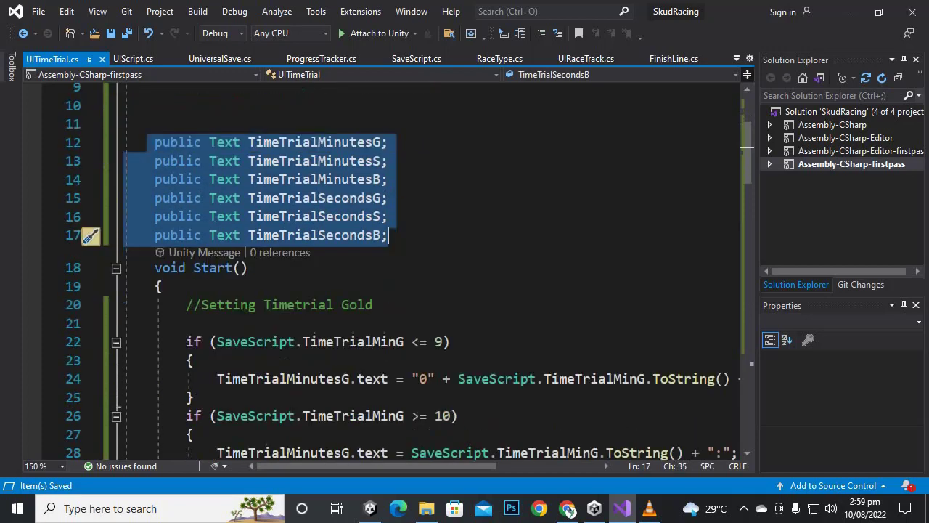
# - Examine the gold, silver and bronze time trial blocks in the Start method of UITimeTrial.cs
pyautogui.click(249, 268)
pyautogui.scroll(-4, 382, 270)
pyautogui.scroll(1, 382, 270)
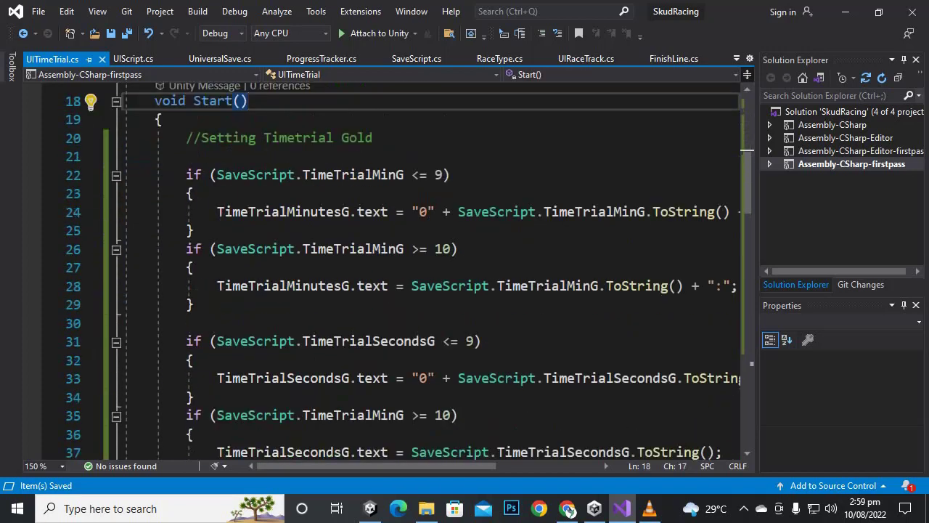
pyautogui.click(257, 138)
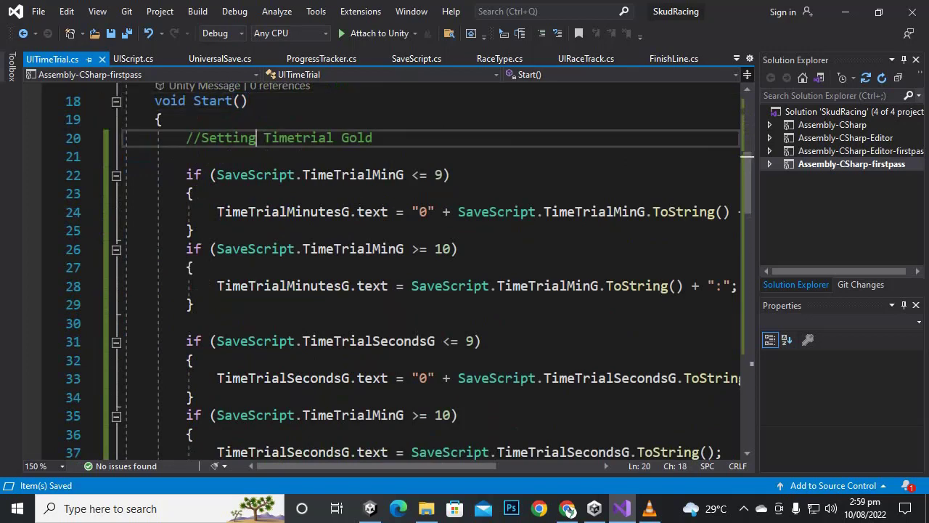
pyautogui.scroll(-4, 382, 270)
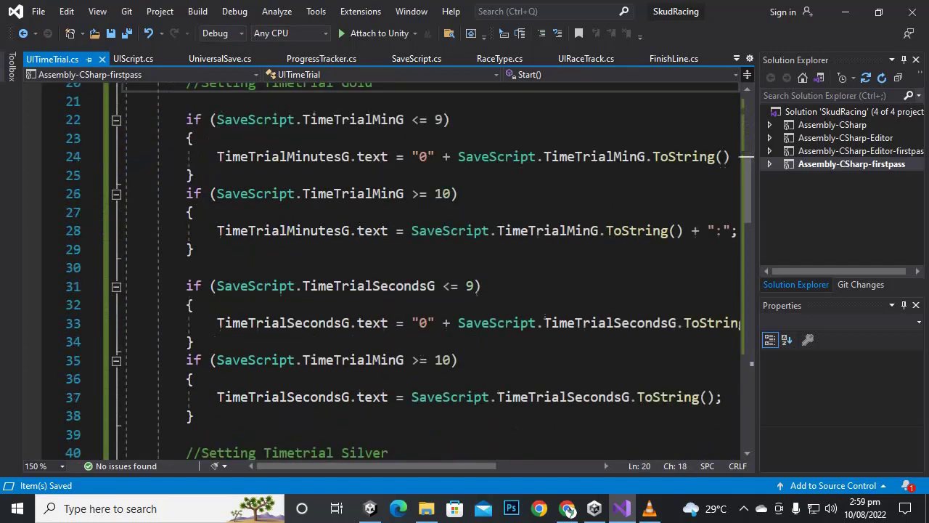
pyautogui.scroll(-1, 356, 230)
pyautogui.click(357, 230)
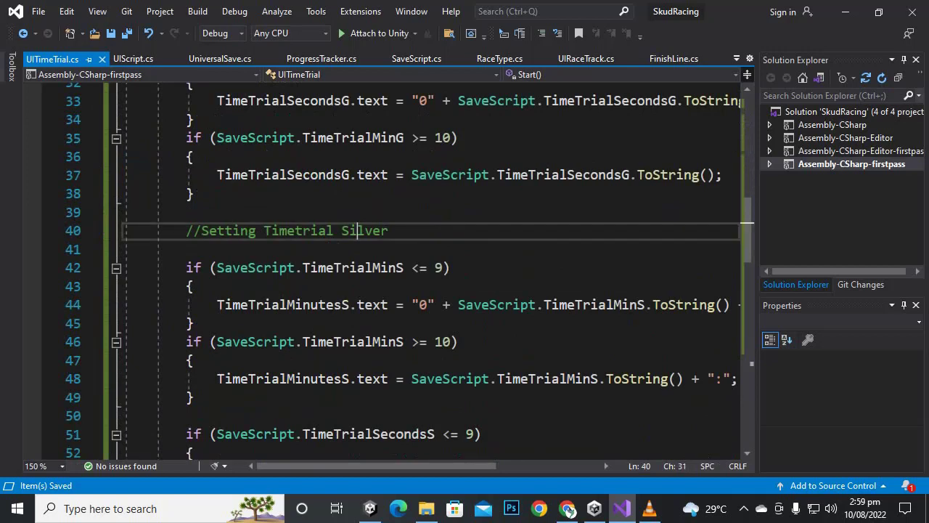
pyautogui.scroll(-7, 357, 229)
pyautogui.click(347, 138)
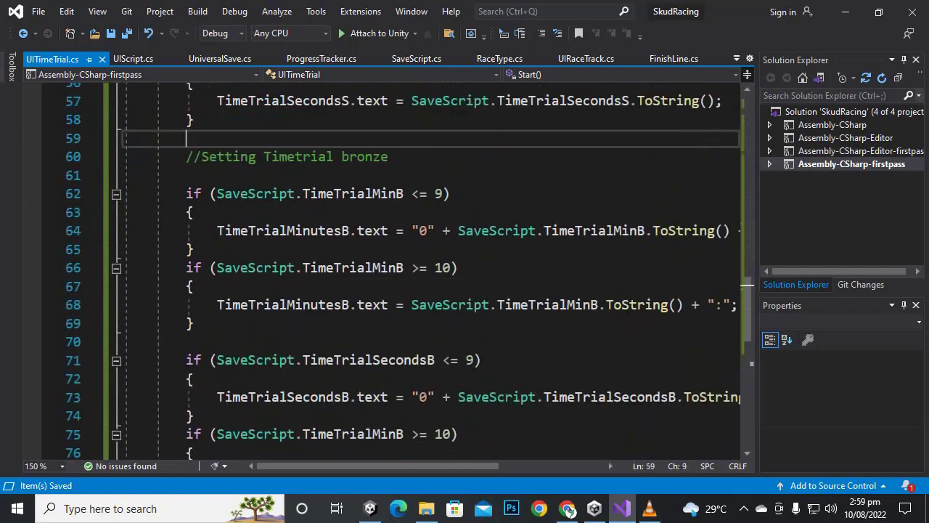
pyautogui.scroll(-2, 351, 249)
pyautogui.scroll(-1, 382, 269)
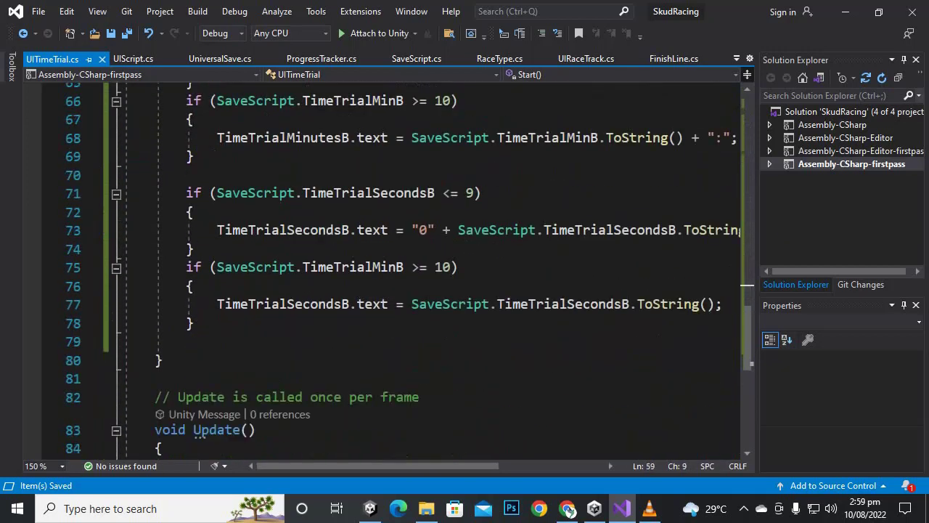
pyautogui.click(318, 303)
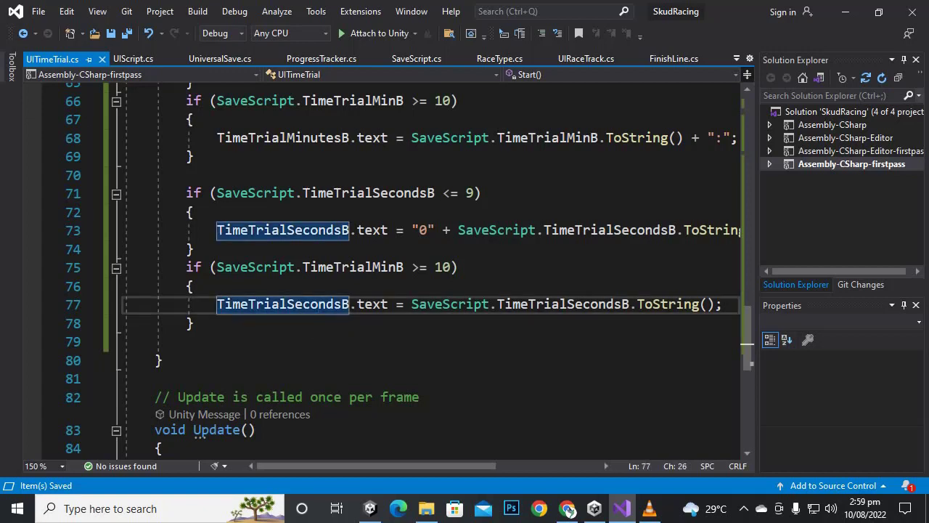
pyautogui.moveTo(186, 342); pyautogui.dragTo(140, 101)
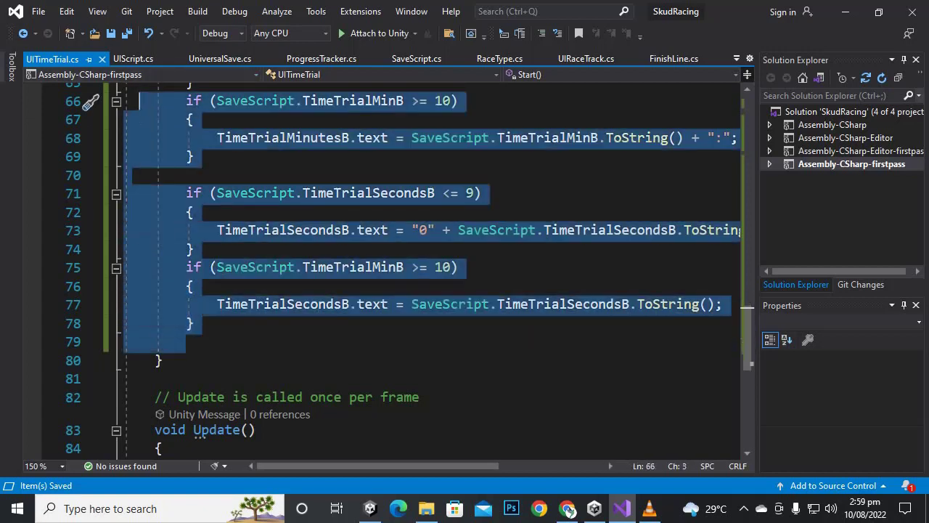
pyautogui.hotkey('ctrl', 'Tab')
pyautogui.hotkey('ctrl', 'Tab')
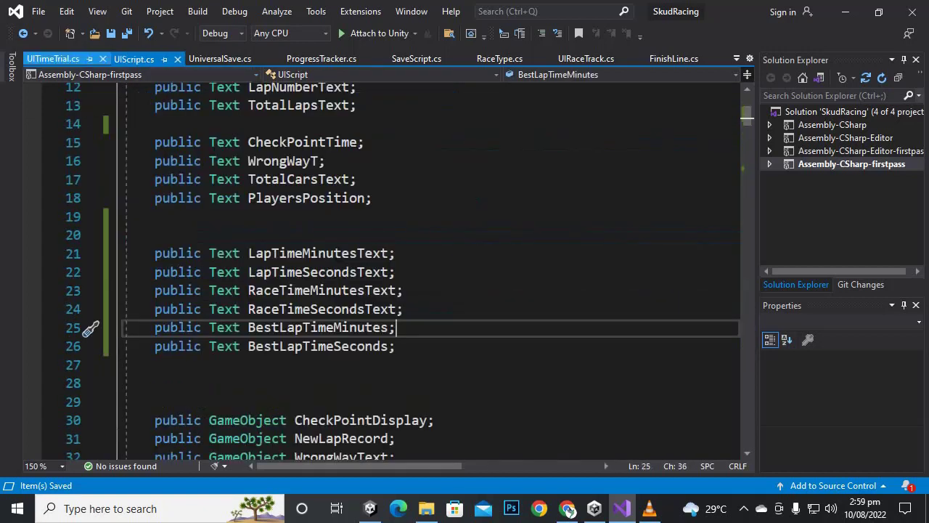
pyautogui.click(163, 361)
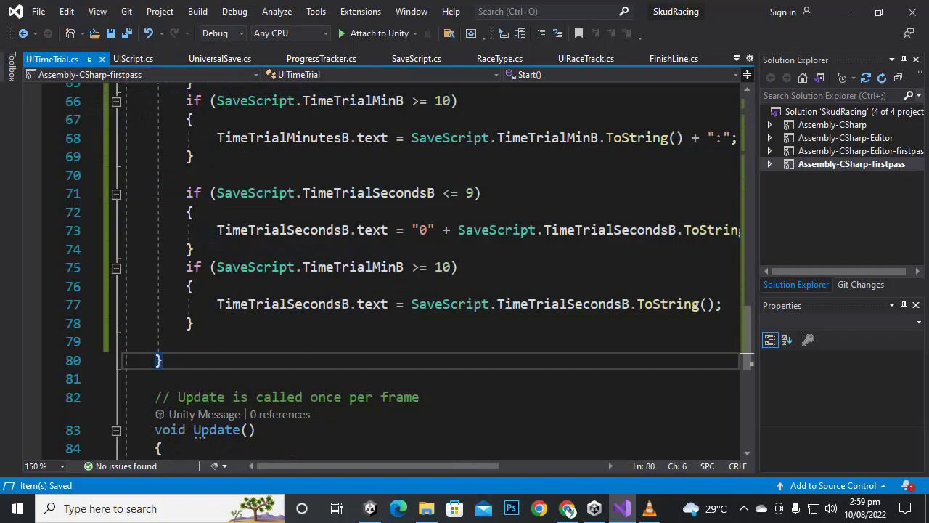
# - Switch to the Unity editor and open the Scene1TimeTrial scene from the Assets/Scenes folder
pyautogui.hotkey('alt', 'Tab')
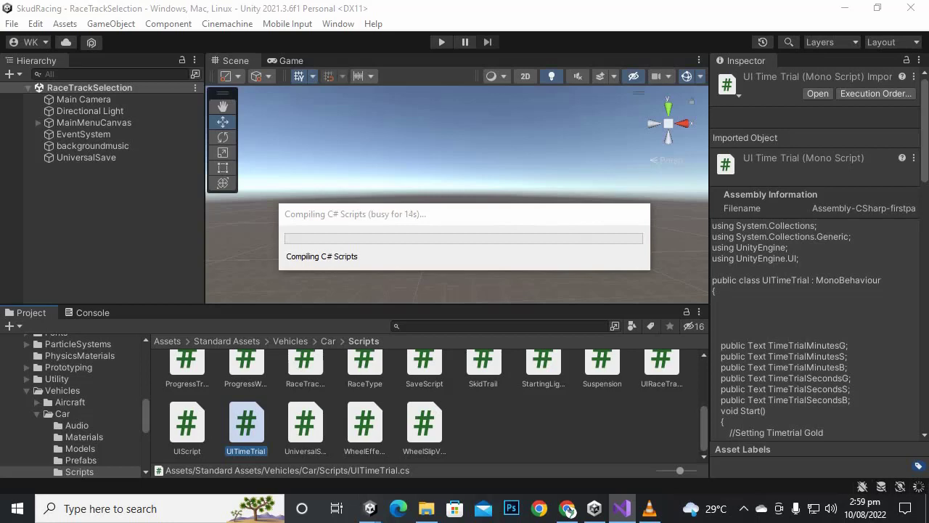
pyautogui.click(743, 508)
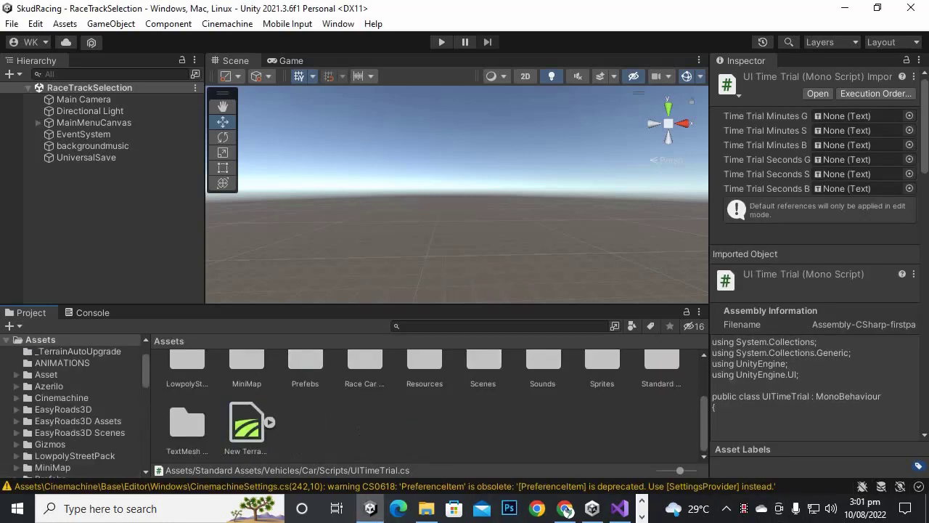
pyautogui.scroll(1, 484, 396)
pyautogui.doubleClick(483, 385)
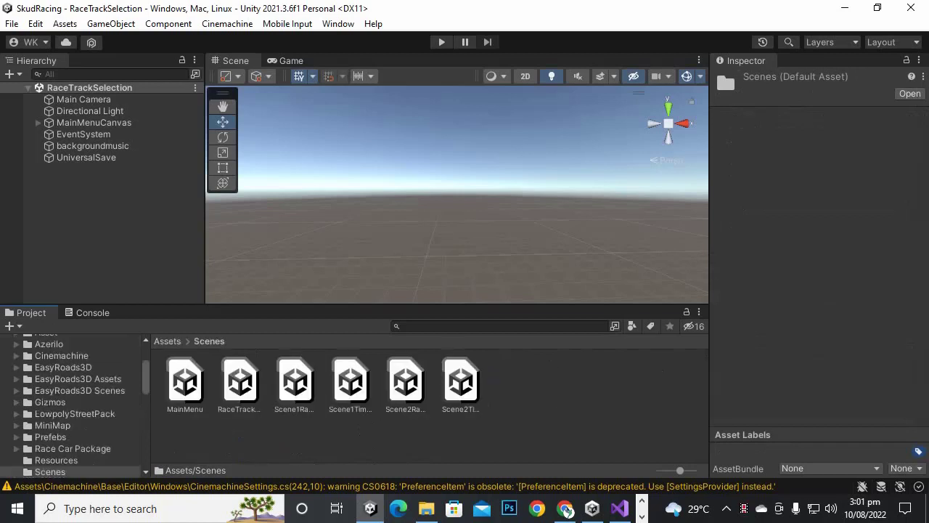
pyautogui.click(350, 382)
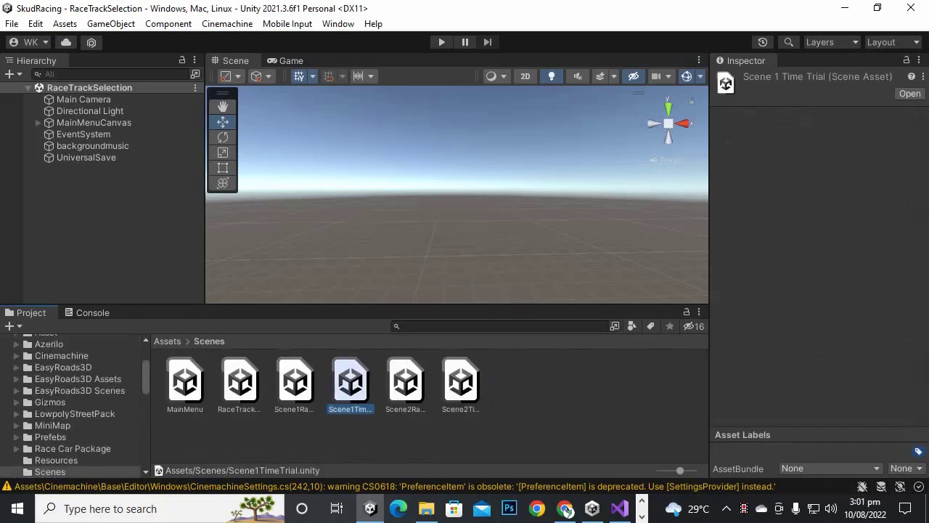
pyautogui.doubleClick(351, 383)
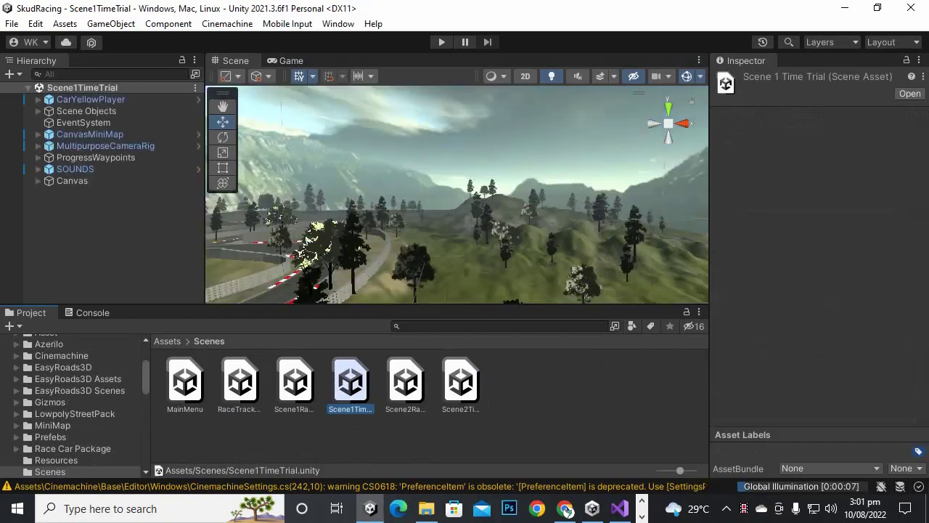
# - Add the UI Time Trial script component to the Canvas object
pyautogui.click(72, 180)
pyautogui.scroll(-10, 819, 276)
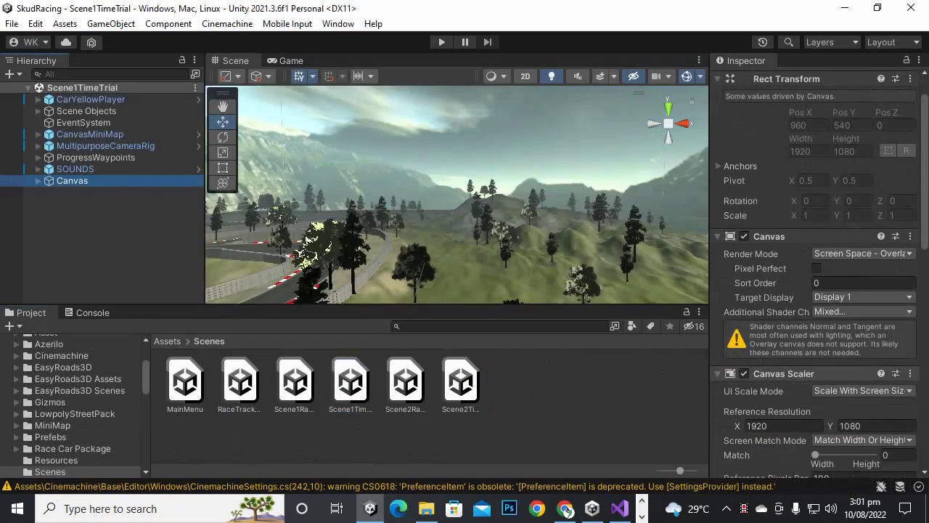
pyautogui.scroll(-2, 819, 275)
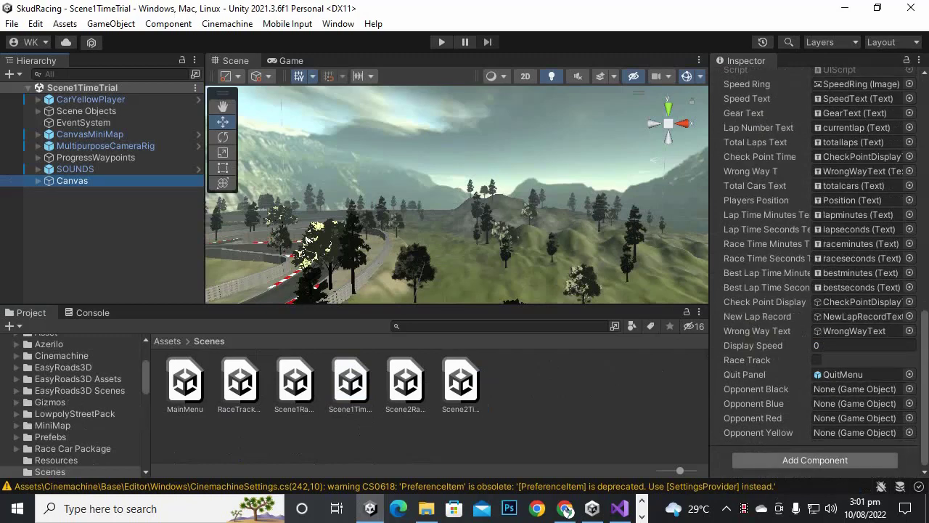
pyautogui.click(815, 459)
pyautogui.write('rac')
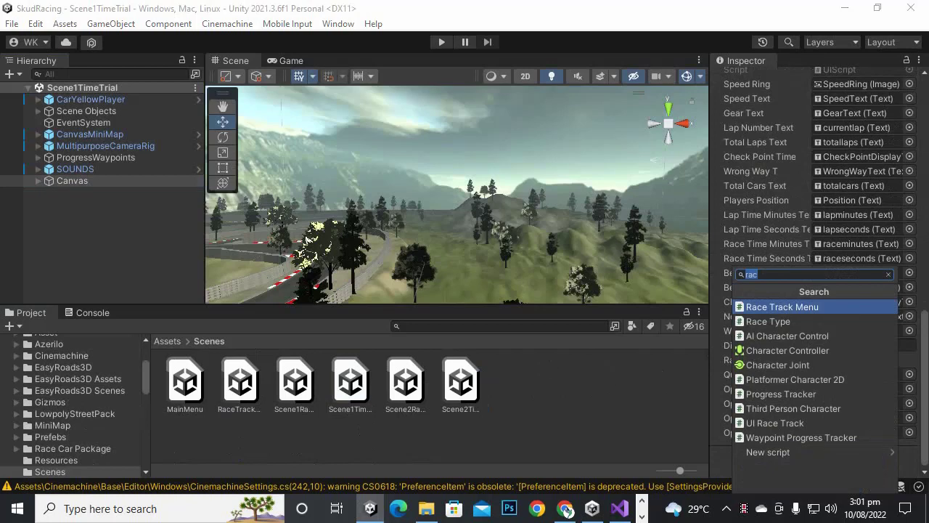
pyautogui.press('BackSpace')
pyautogui.press('BackSpace')
pyautogui.press('BackSpace')
pyautogui.write('ui')
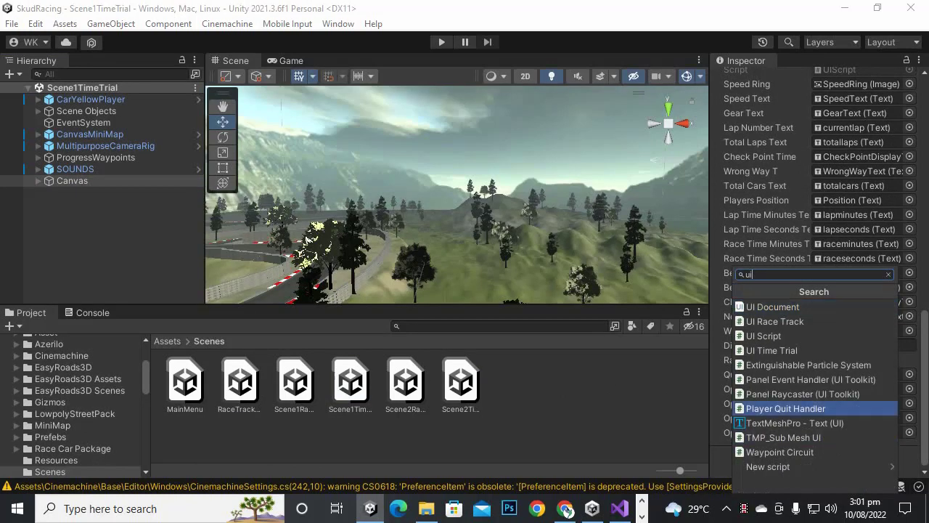
pyautogui.press('Up')
pyautogui.press('Up')
pyautogui.press('Up')
pyautogui.press('Up')
pyautogui.press('Return')
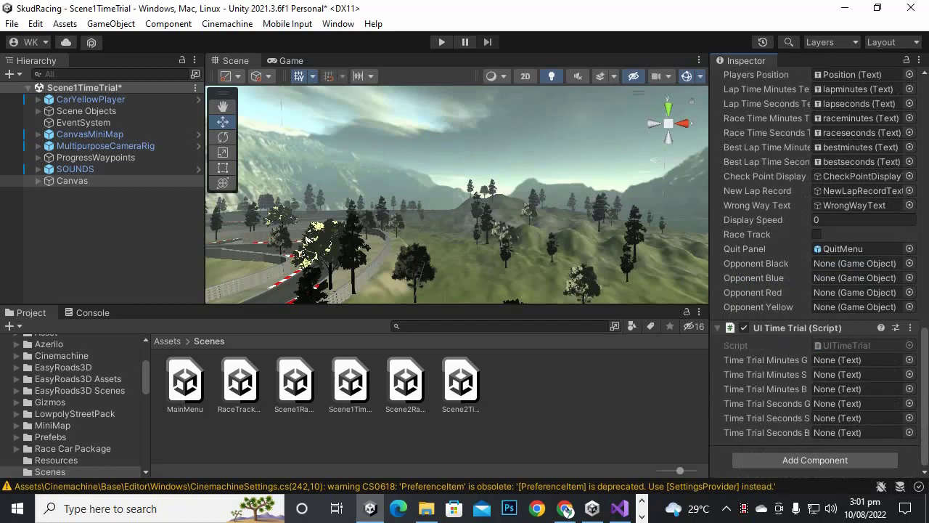
# - Assign goldminutes from the Canvas's GoldSilverBronzePanel to Time Trial Minutes G in the UI Time Trial component
pyautogui.click(38, 181)
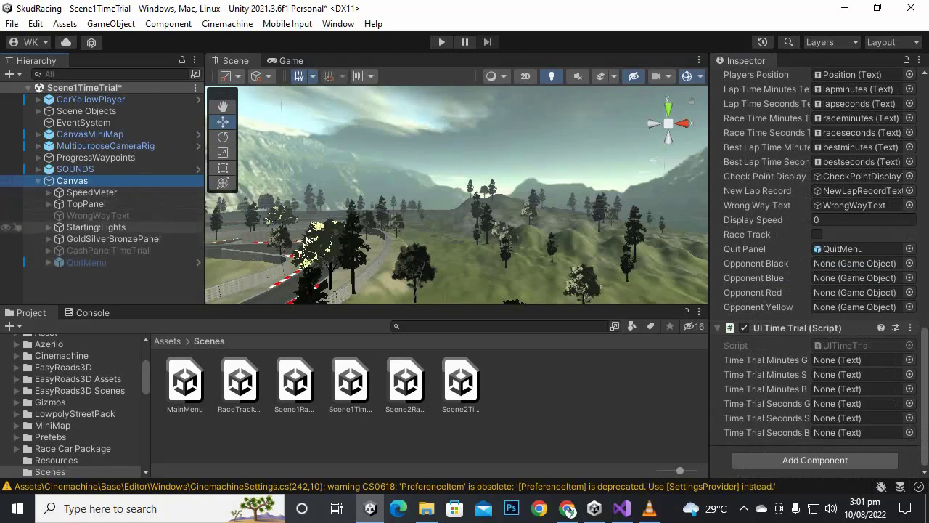
pyautogui.click(48, 227)
pyautogui.scroll(-3, 101, 227)
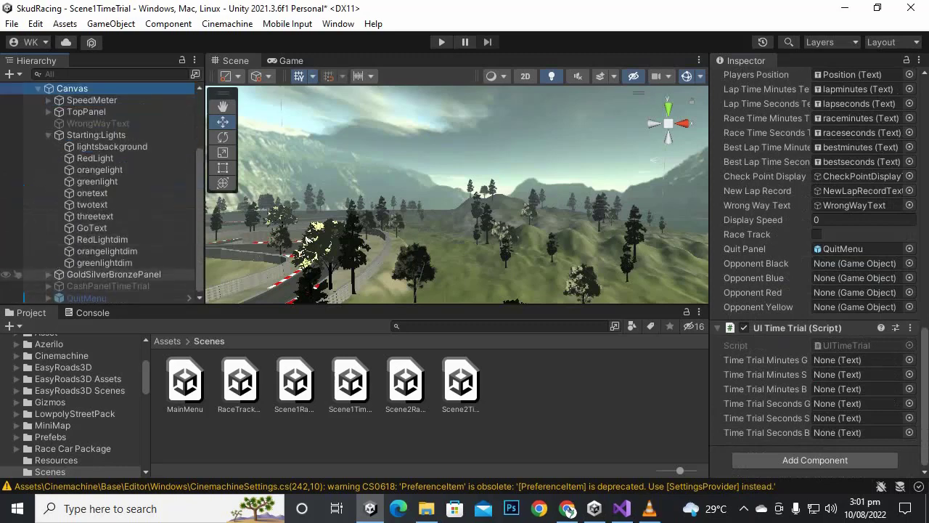
pyautogui.click(48, 274)
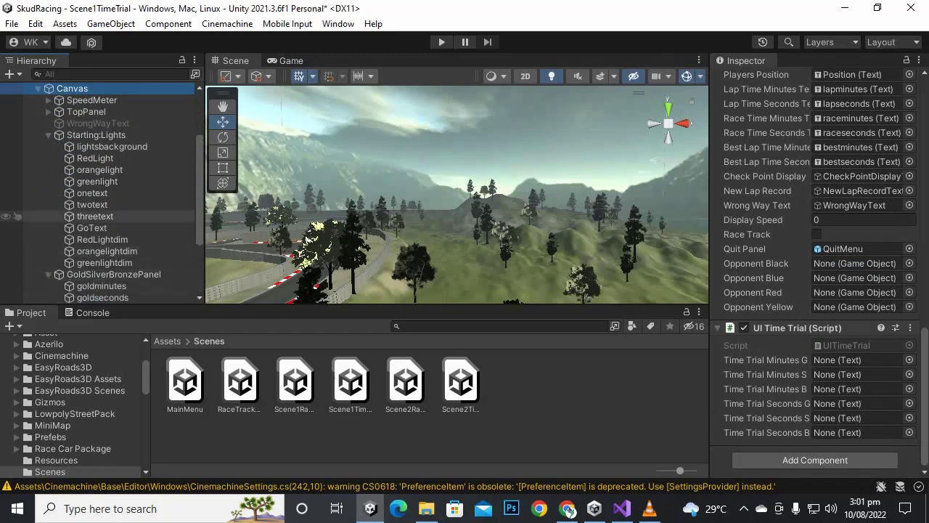
pyautogui.scroll(-3, 102, 273)
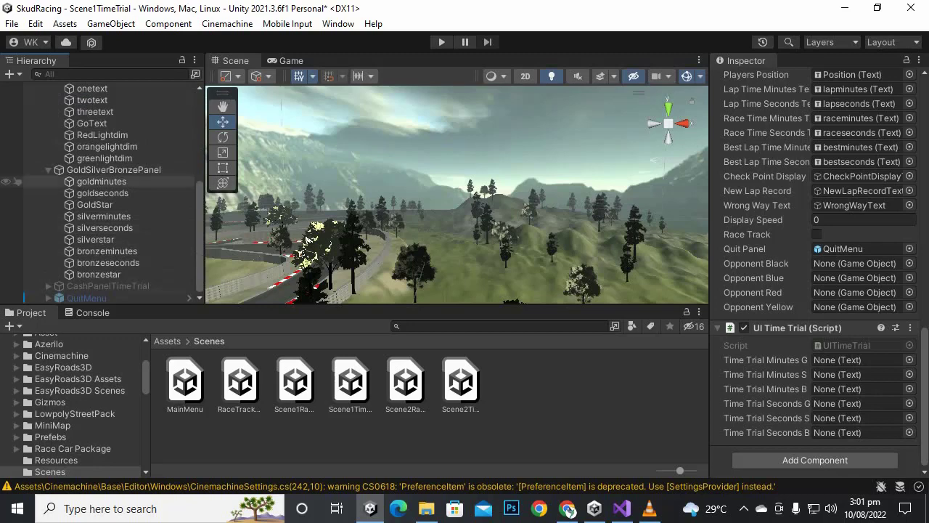
pyautogui.moveTo(101, 181); pyautogui.dragTo(851, 360)
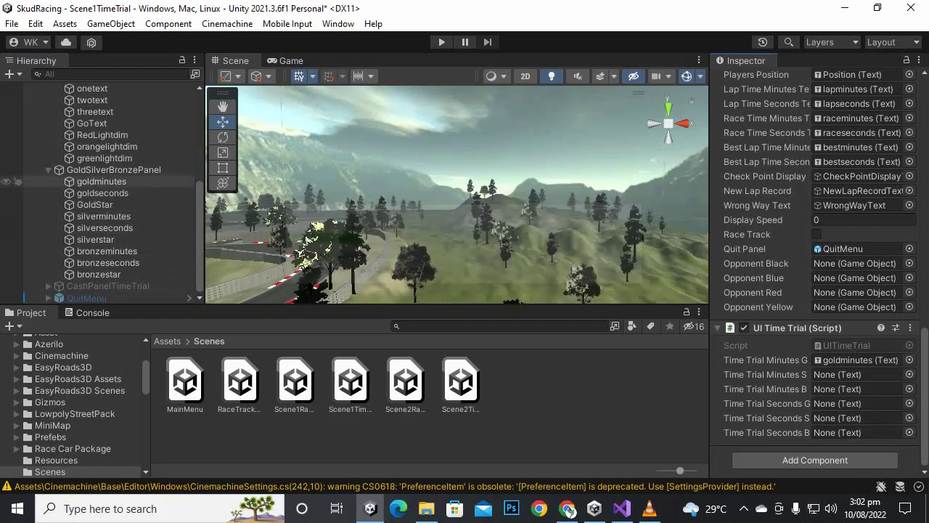
# - Assign goldseconds to Time Trial Seconds S in the Canvas's UI Time Trial component
pyautogui.scroll(-3, 458, 194)
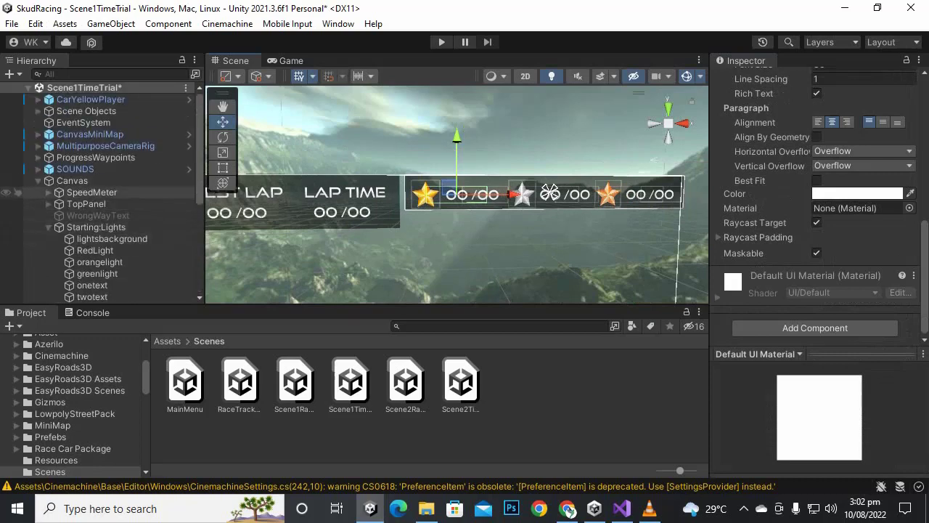
pyautogui.click(72, 180)
pyautogui.scroll(-9, 815, 269)
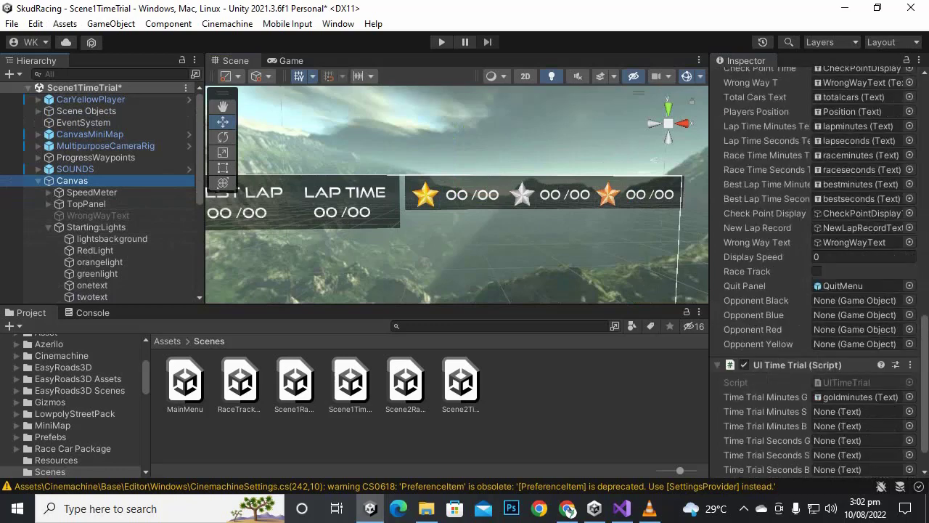
pyautogui.scroll(-5, 109, 263)
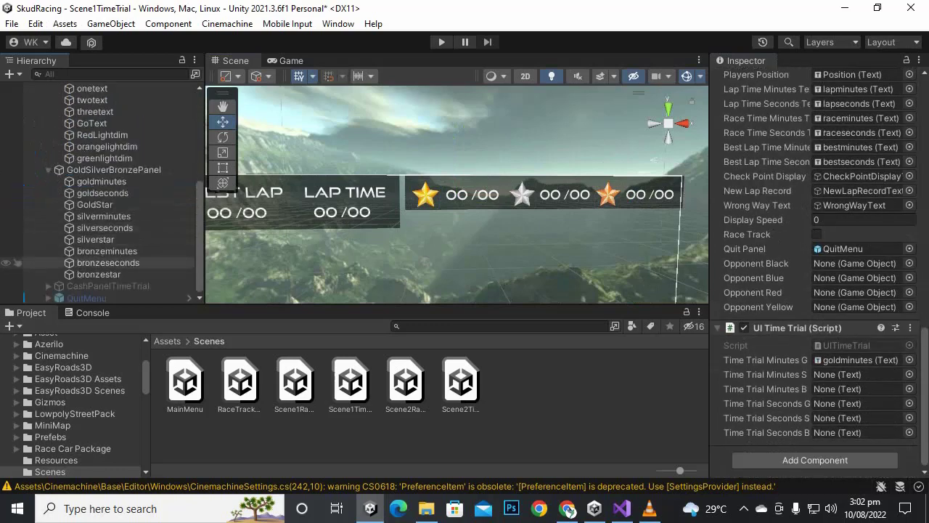
pyautogui.moveTo(103, 193); pyautogui.dragTo(849, 375)
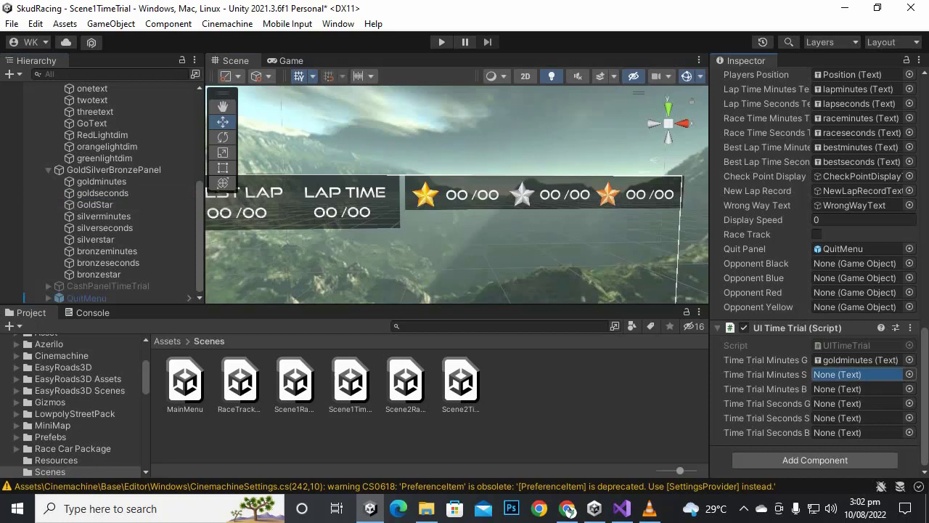
pyautogui.moveTo(850, 375); pyautogui.dragTo(850, 417)
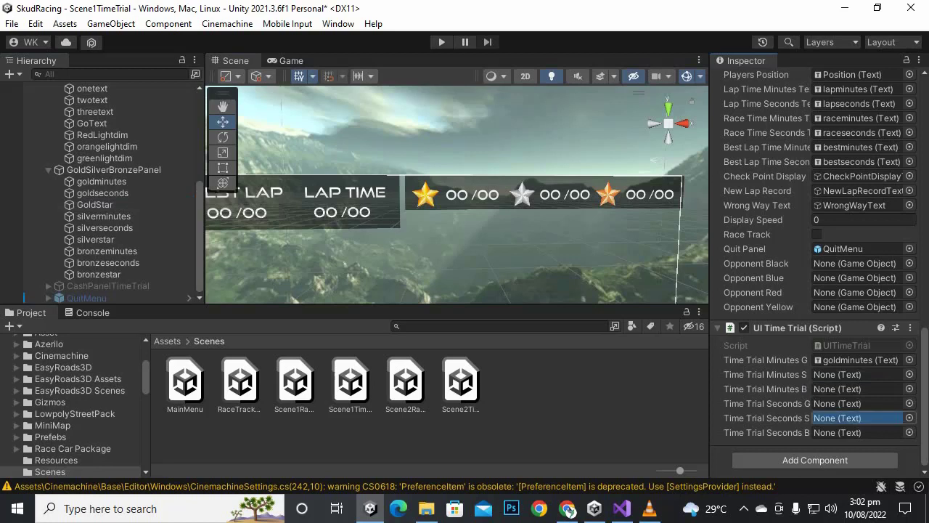
pyautogui.moveTo(849, 417); pyautogui.dragTo(849, 417)
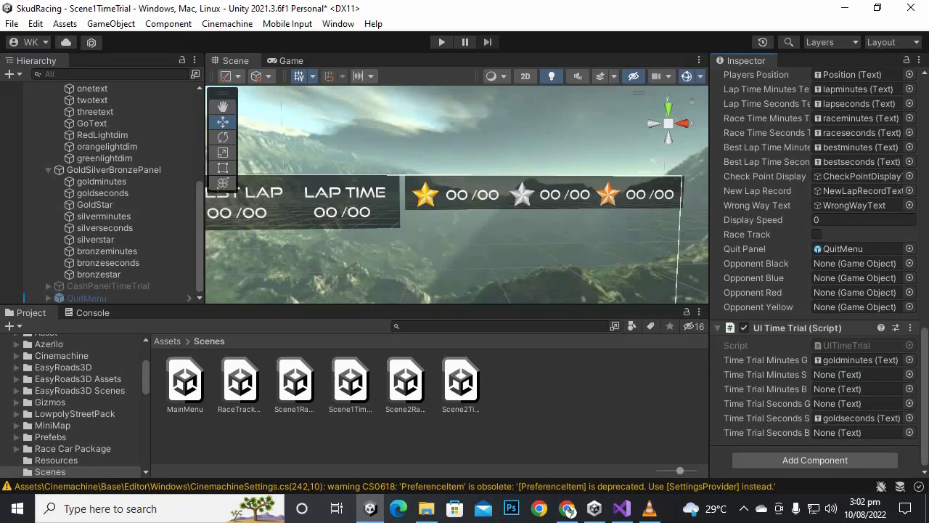
# - Widen the Inspector and assign goldseconds to Time Trial Seconds G in the UI Time Trial component
pyautogui.moveTo(710, 181); pyautogui.dragTo(639, 181)
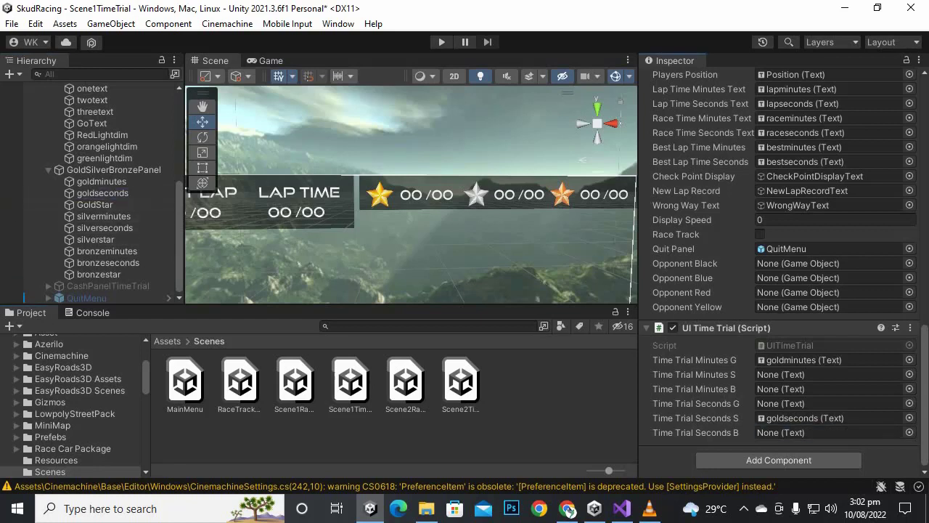
pyautogui.moveTo(806, 411); pyautogui.dragTo(806, 404)
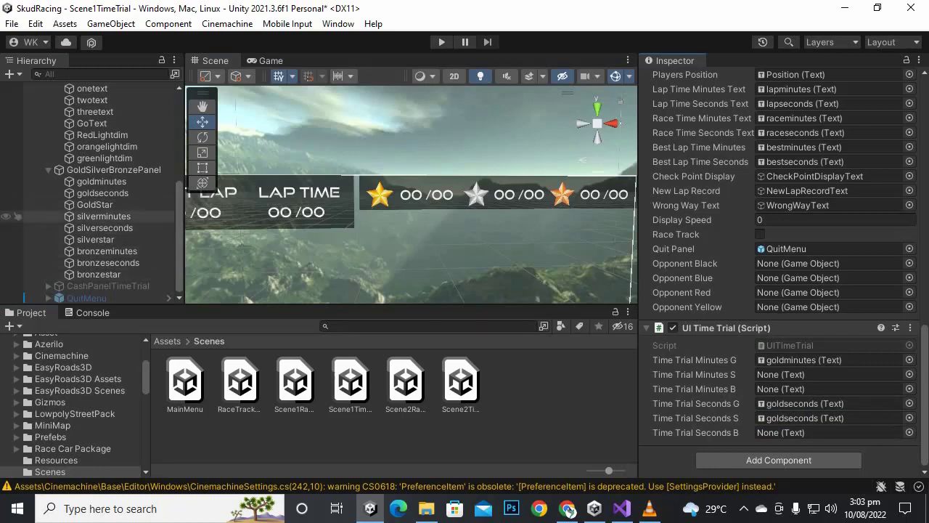
# - Assign silverminutes to Time Trial Minutes S and silverseconds to Time Trial Seconds S on the Canvas
pyautogui.moveTo(104, 216); pyautogui.dragTo(799, 374)
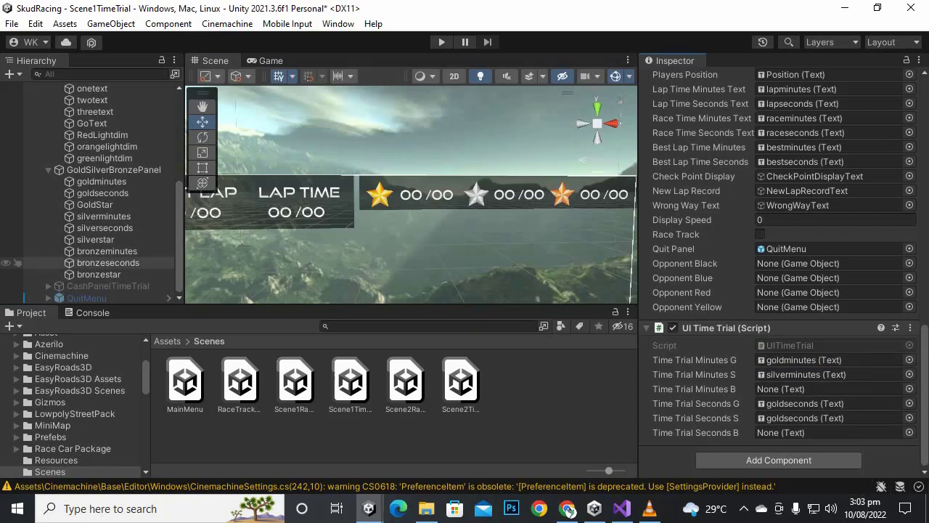
pyautogui.click(105, 228)
pyautogui.scroll(5, 101, 203)
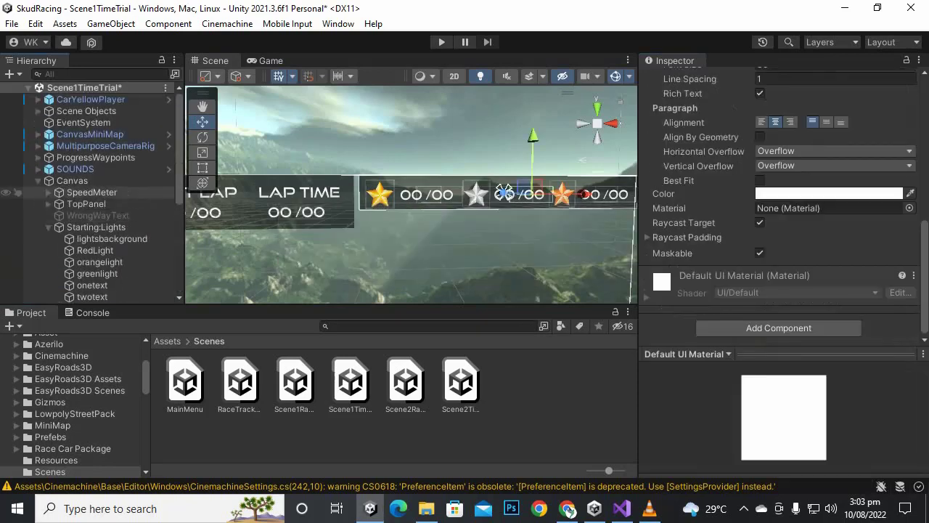
pyautogui.click(73, 181)
pyautogui.scroll(-5, 813, 321)
pyautogui.scroll(-5, 784, 276)
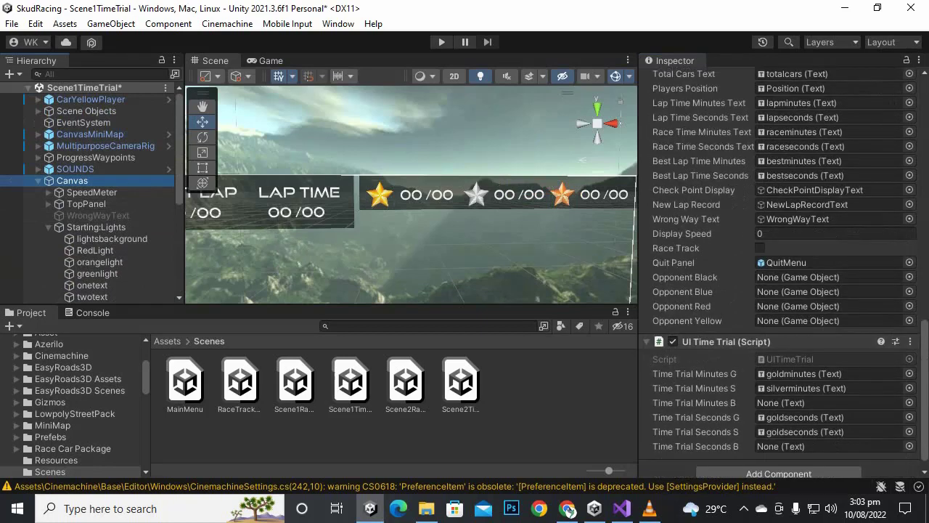
pyautogui.scroll(-6, 91, 218)
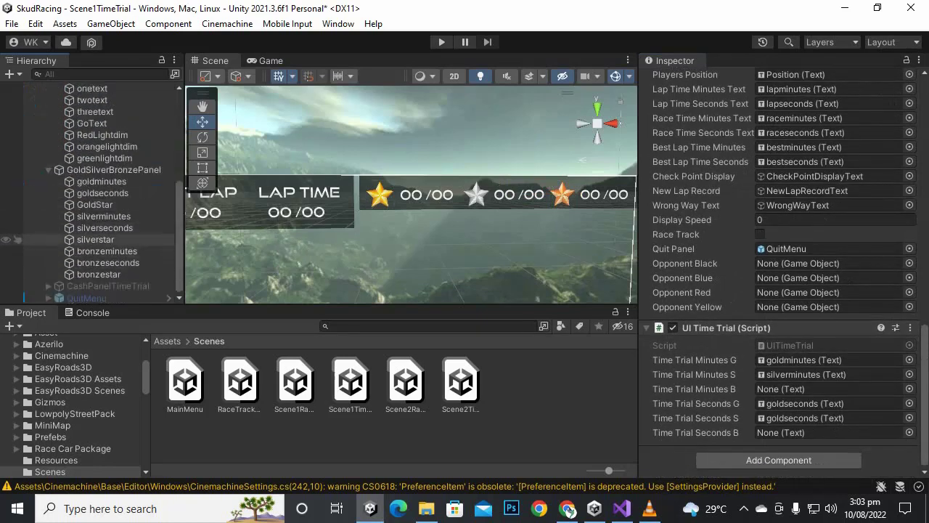
pyautogui.moveTo(104, 228); pyautogui.dragTo(798, 417)
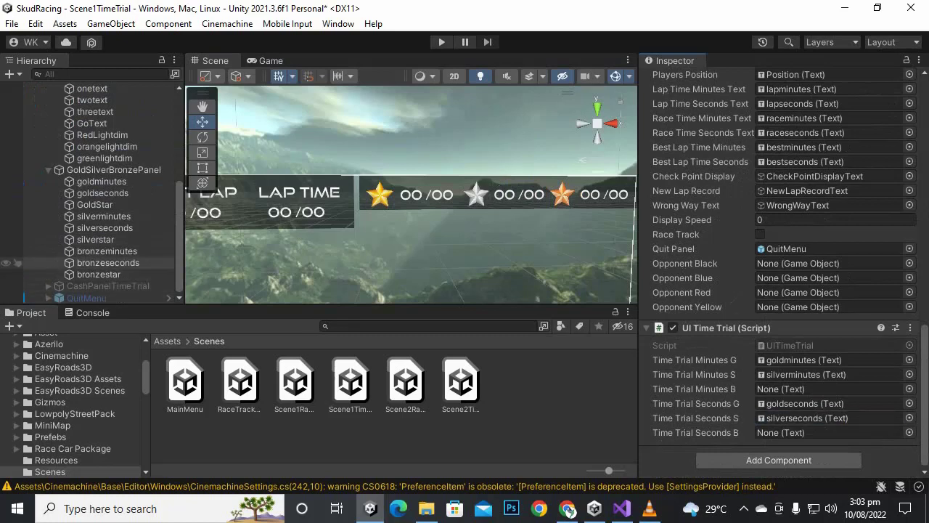
# - Assign bronzeminutes to Time Trial Minutes B and bronzeseconds to Time Trial Seconds B on the Canvas
pyautogui.moveTo(107, 252); pyautogui.dragTo(793, 389)
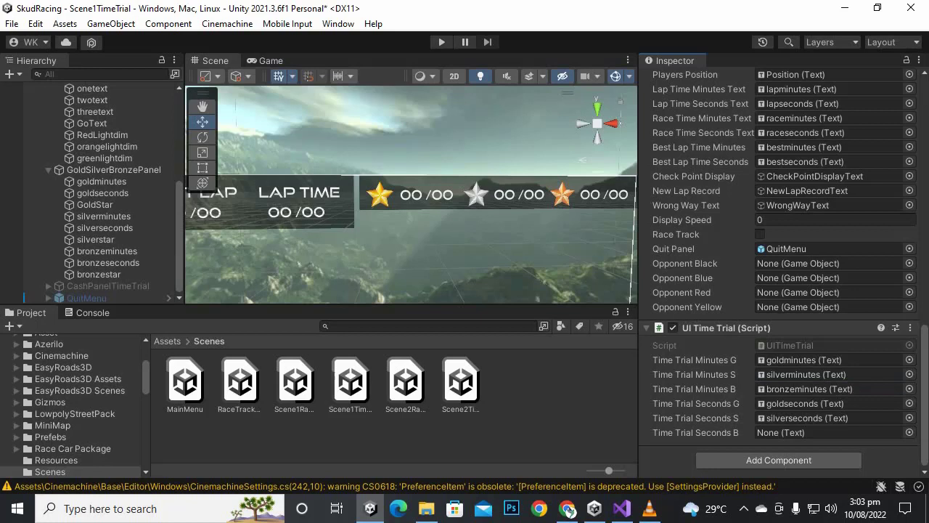
pyautogui.moveTo(108, 263); pyautogui.dragTo(791, 432)
pyautogui.scroll(-2, 410, 198)
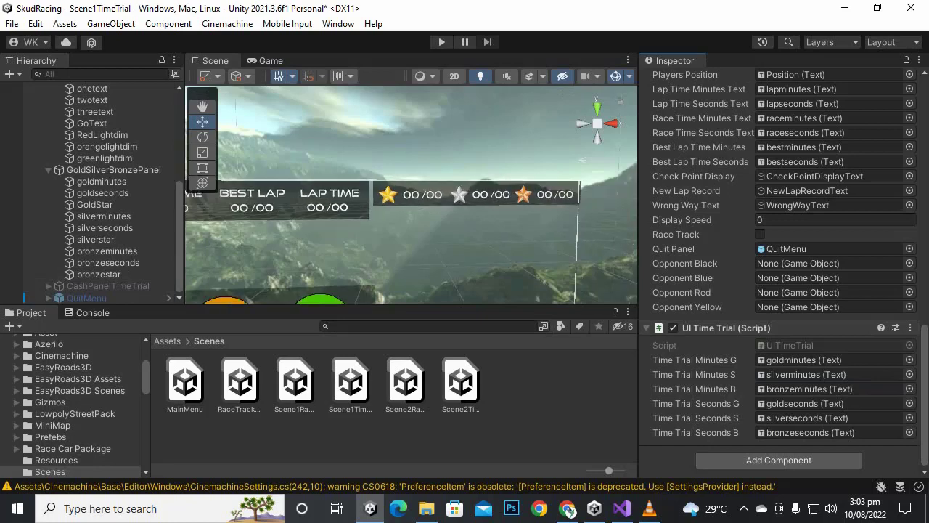
pyautogui.scroll(-2, 407, 196)
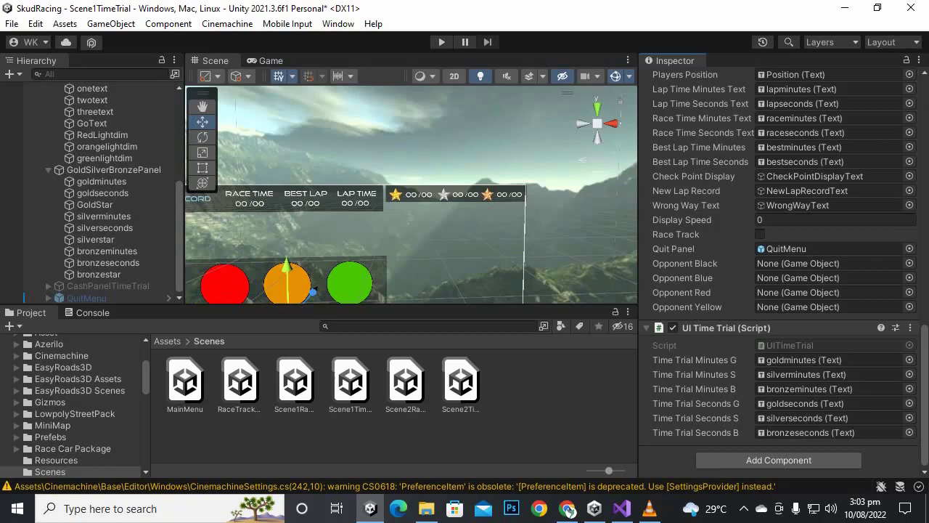
# - Open the Scene2TimeTrial scene, saving the changes made to Scene1TimeTrial
pyautogui.click(350, 382)
pyautogui.click(461, 382)
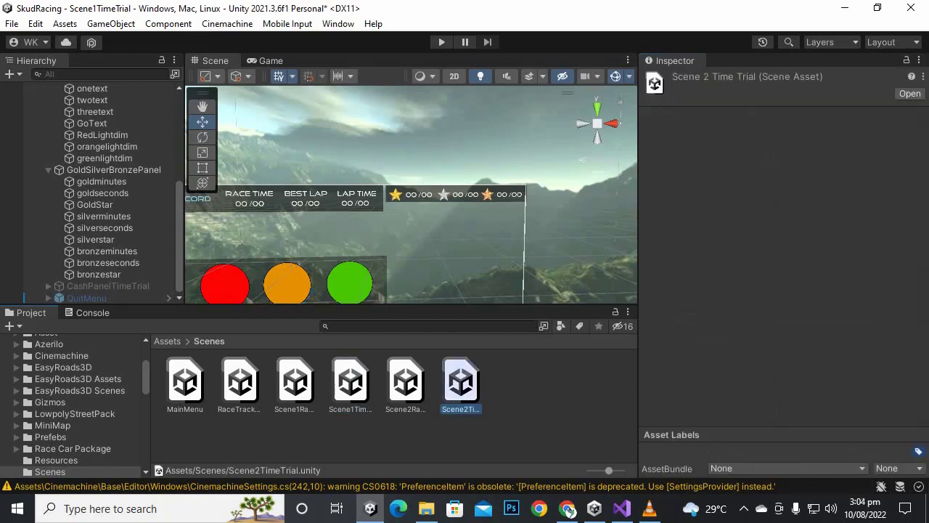
pyautogui.doubleClick(461, 382)
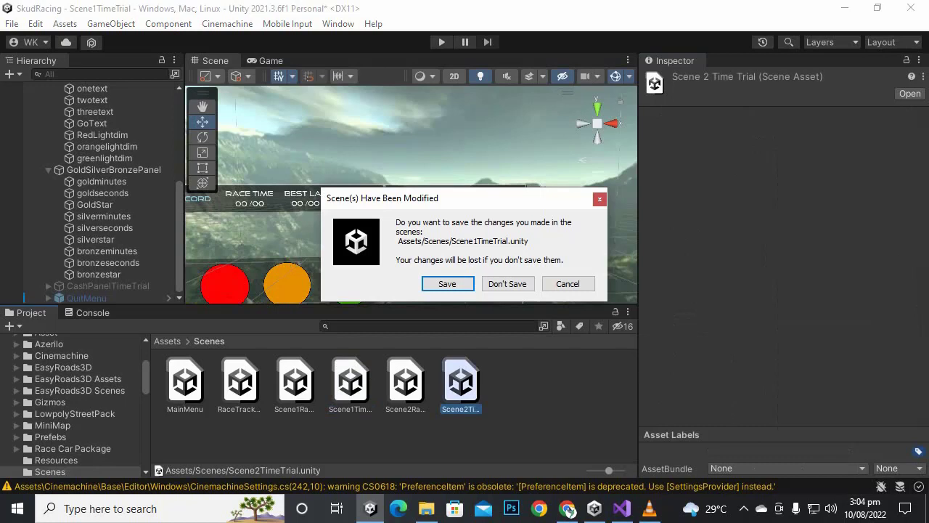
pyautogui.click(448, 284)
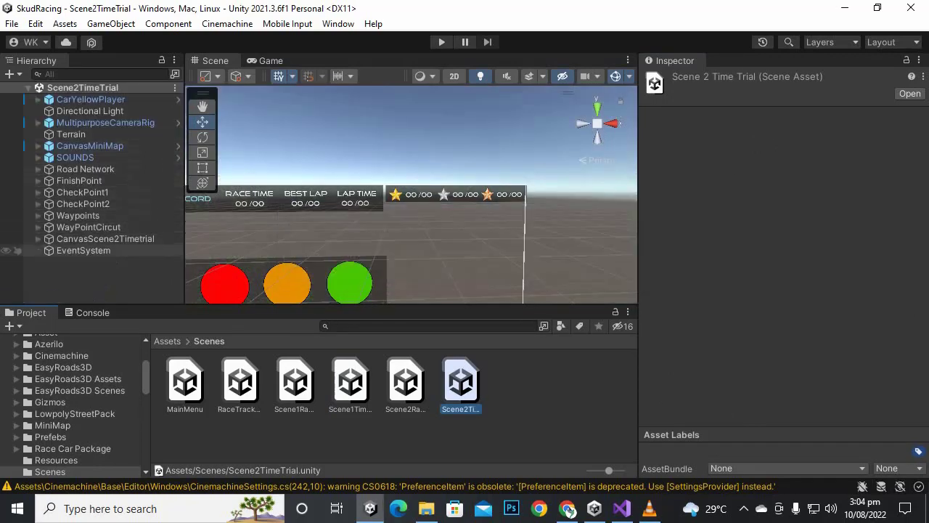
# - Add the UI Time Trial script component to the CanvasScene2Timetrial object
pyautogui.click(105, 239)
pyautogui.scroll(-5, 777, 275)
pyautogui.scroll(-5, 777, 290)
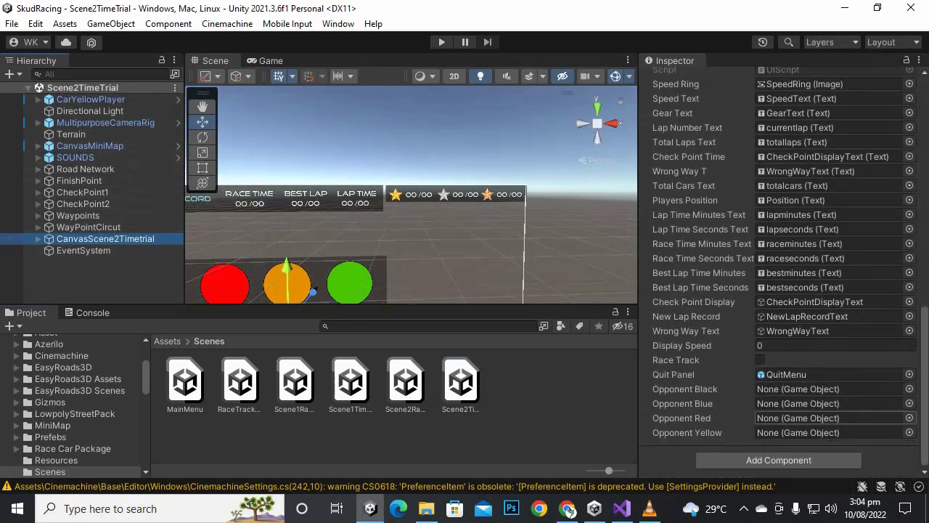
pyautogui.click(757, 460)
pyautogui.write('ui')
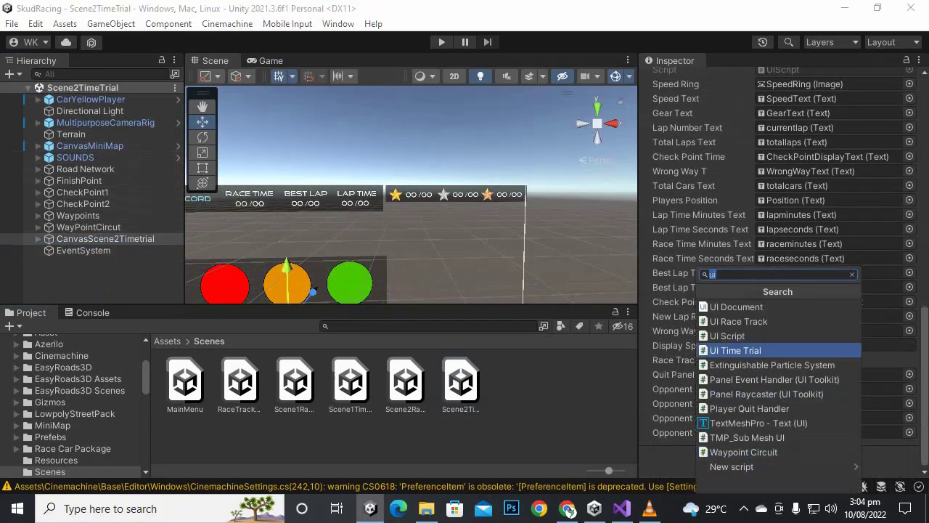
pyautogui.click(736, 350)
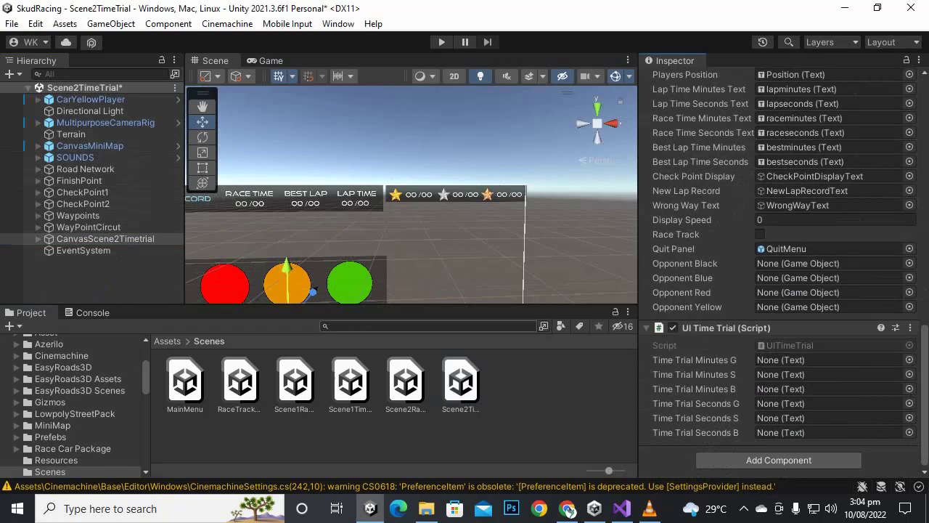
# - Assign goldminutes, silverminutes and bronzeminutes from GoldSilverBronzePanel to Time Trial Minutes G, S and B on CanvasScene2Timetrial
pyautogui.click(38, 239)
pyautogui.scroll(-2, 102, 216)
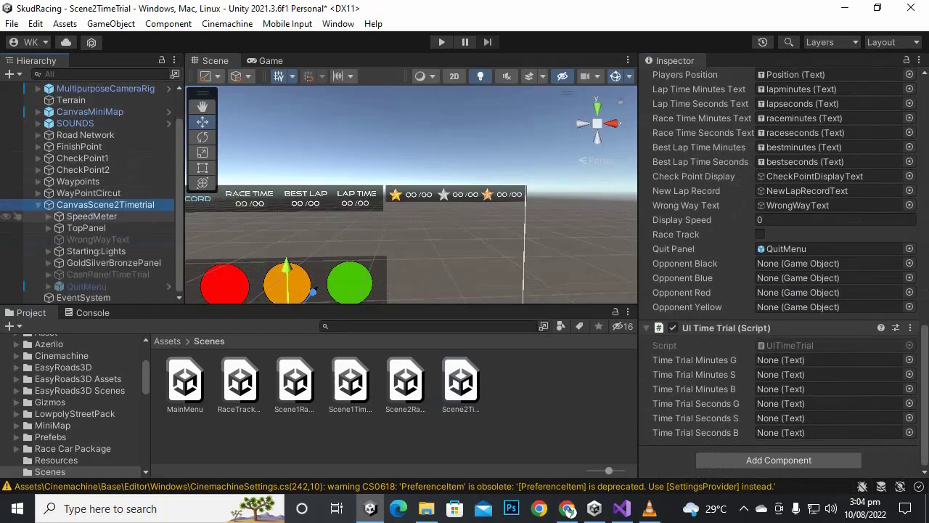
pyautogui.click(47, 262)
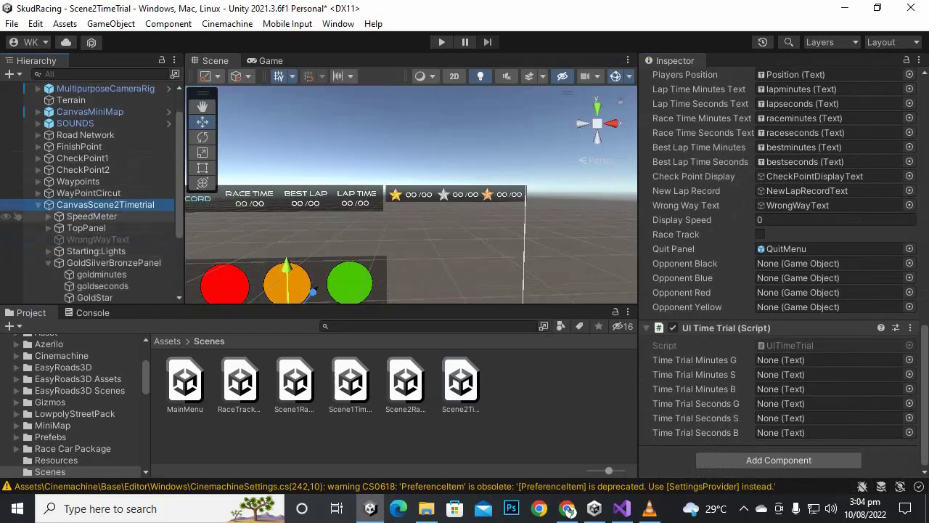
pyautogui.scroll(-3, 48, 217)
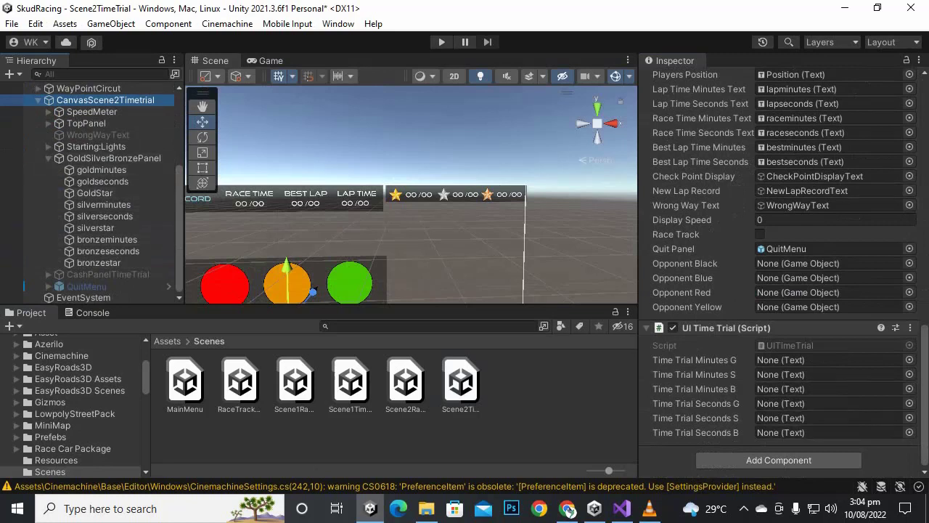
pyautogui.moveTo(102, 169); pyautogui.dragTo(824, 360)
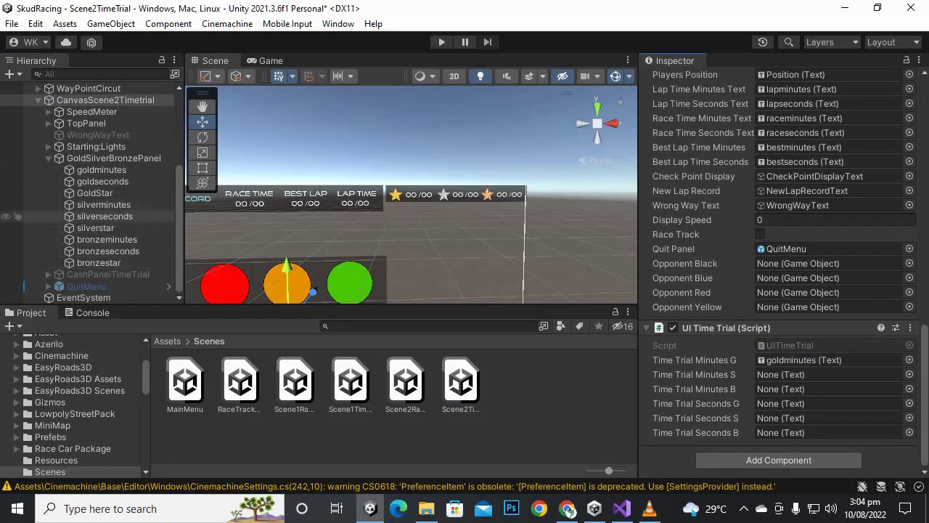
pyautogui.moveTo(103, 205); pyautogui.dragTo(824, 375)
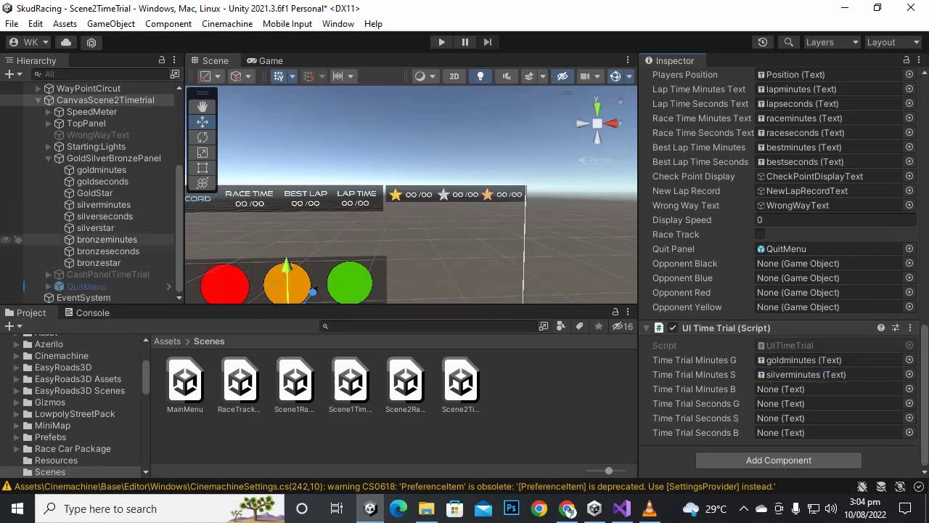
pyautogui.moveTo(106, 239); pyautogui.dragTo(835, 389)
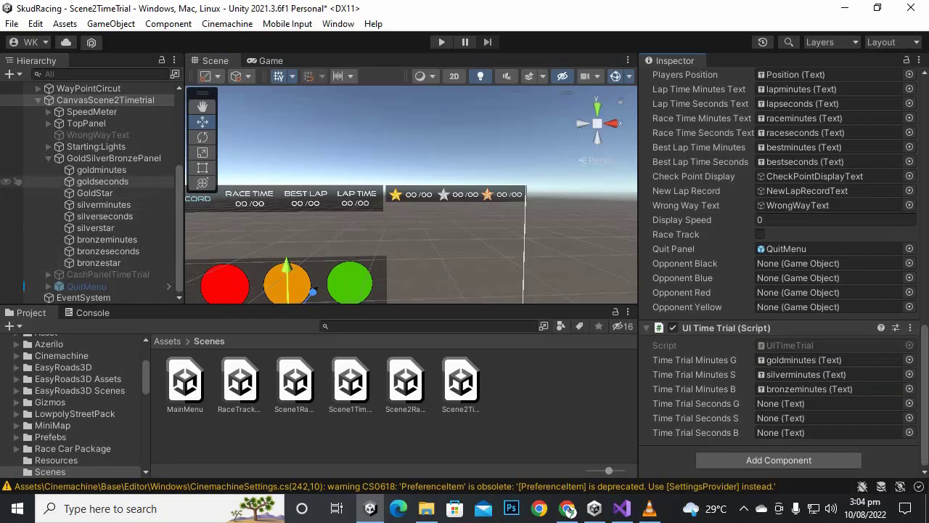
# - Assign goldseconds, silverseconds and bronzeseconds from GoldSilverBronzePanel to Time Trial Seconds G, S and B on CanvasScene2Timetrial
pyautogui.moveTo(835, 396); pyautogui.dragTo(834, 403)
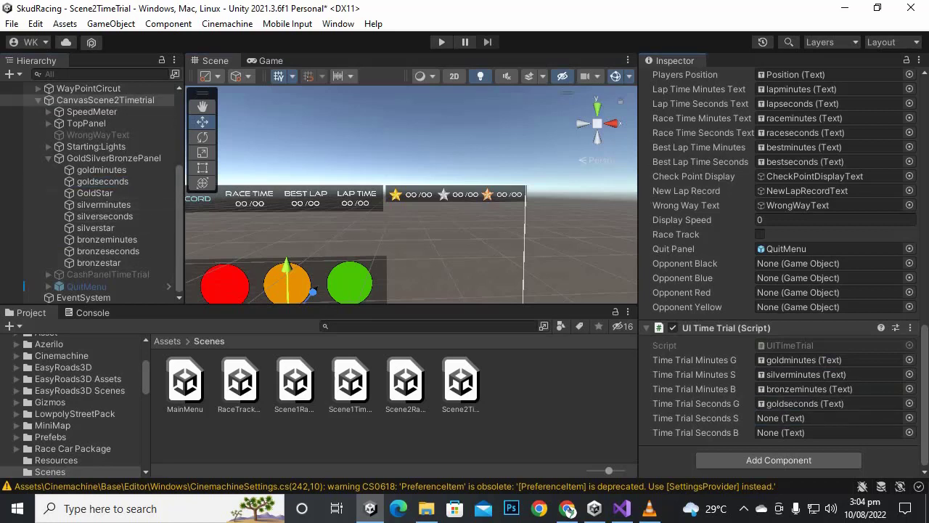
pyautogui.moveTo(104, 216); pyautogui.dragTo(820, 417)
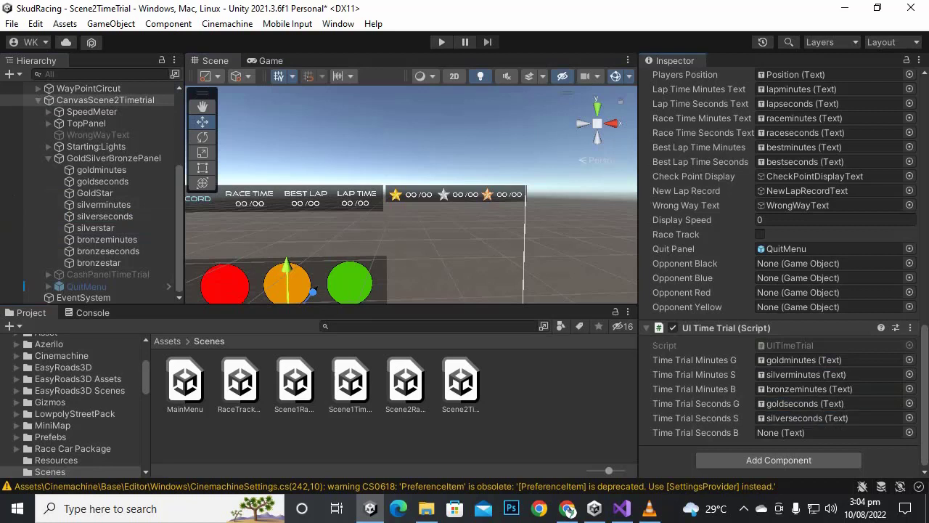
pyautogui.moveTo(108, 251); pyautogui.dragTo(799, 432)
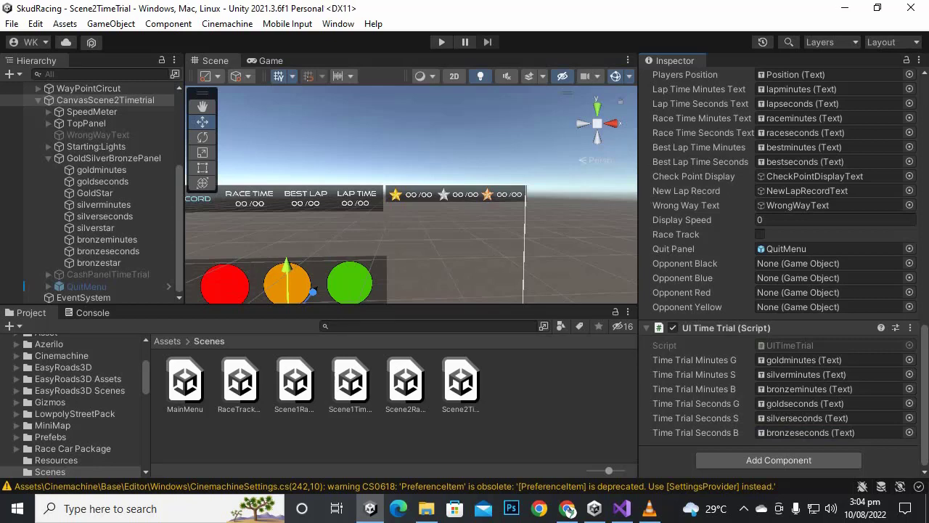
# - Open the RaceTrackSelection scene from the Scenes folder
pyautogui.doubleClick(240, 381)
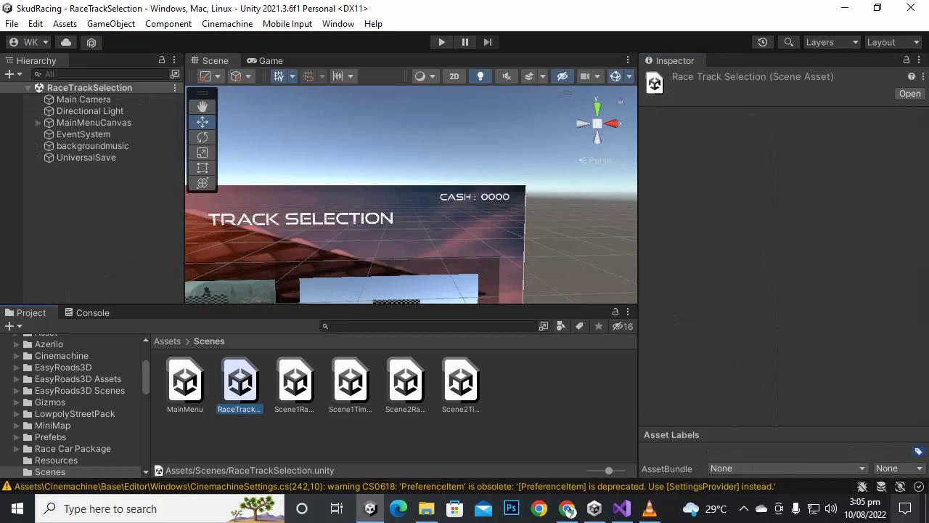
pyautogui.click(743, 508)
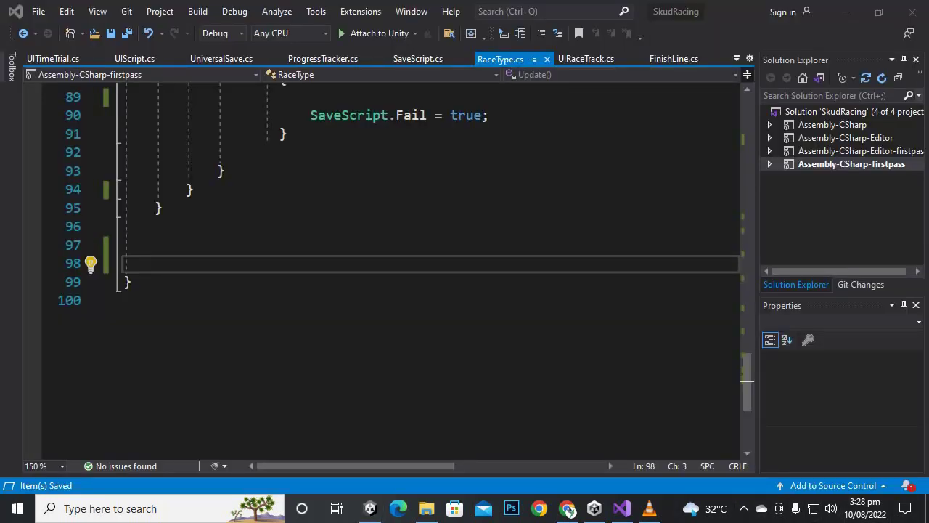
# - In Visual Studio, look through RaceType.cs from the Fail condition up to the TimeTrial and medal time variable declarations
pyautogui.scroll(3, 220, 190)
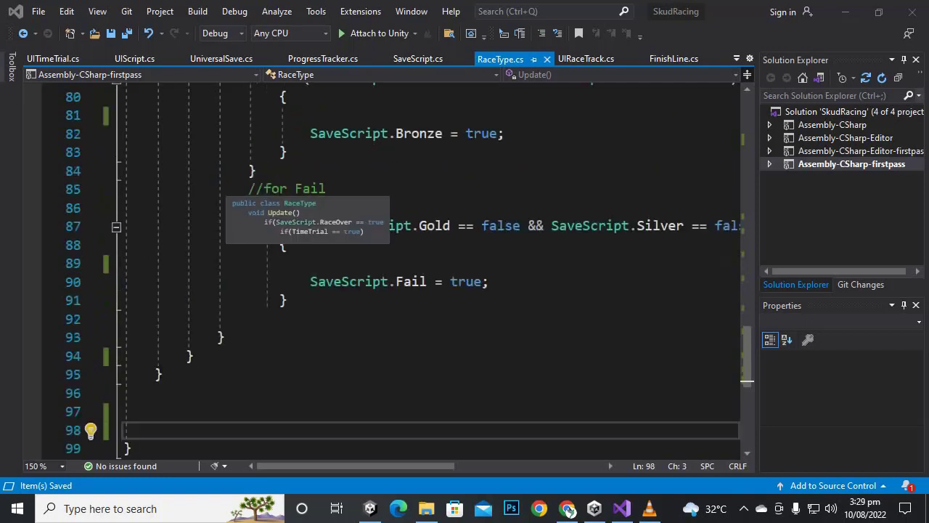
pyautogui.scroll(-1, 220, 218)
pyautogui.moveTo(126, 337); pyautogui.dragTo(147, 356)
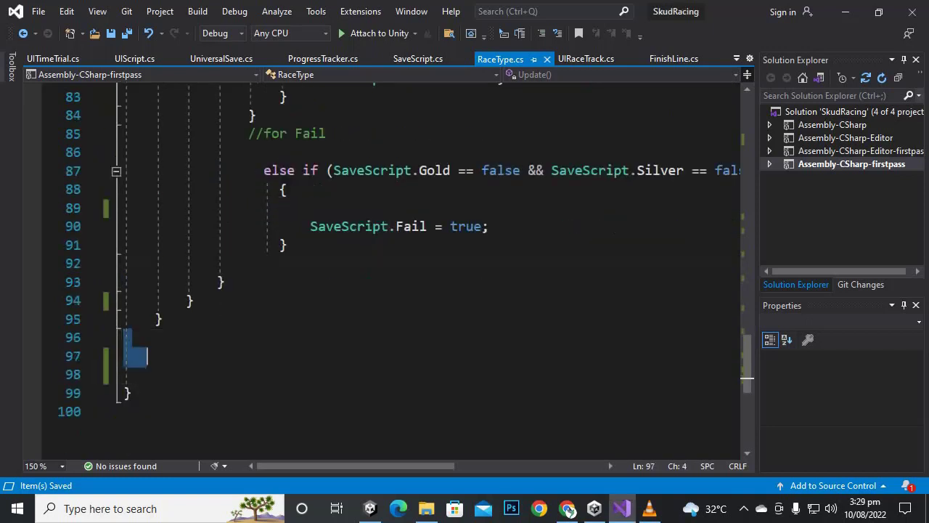
pyautogui.scroll(2, 429, 95)
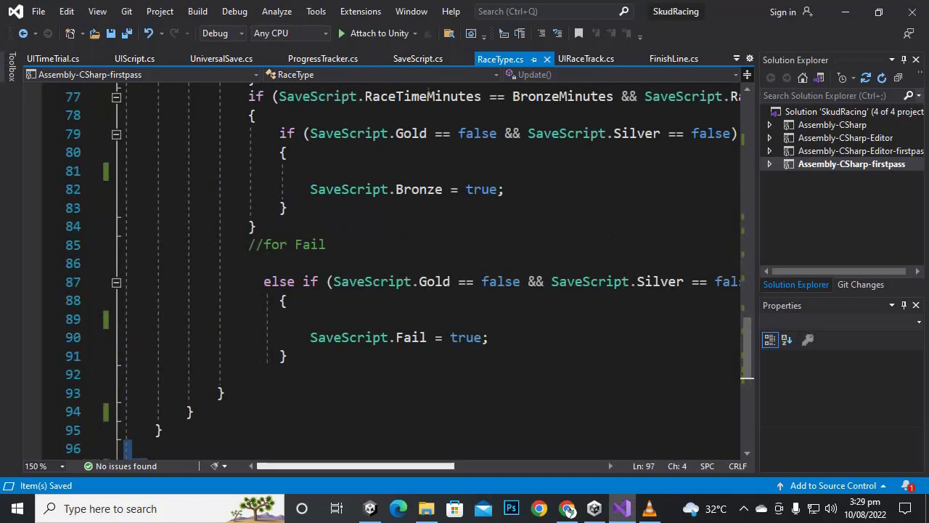
pyautogui.scroll(7, 502, 427)
pyautogui.scroll(18, 502, 427)
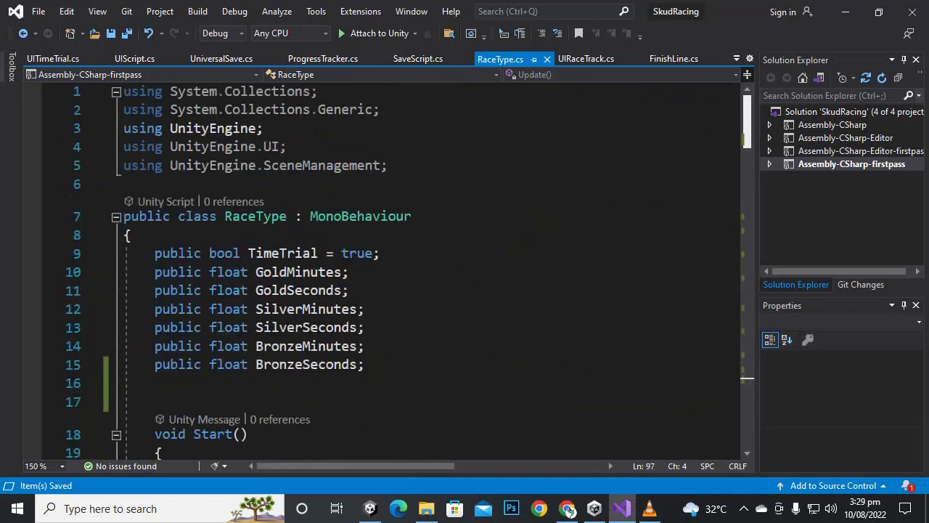
pyautogui.scroll(-1, 502, 427)
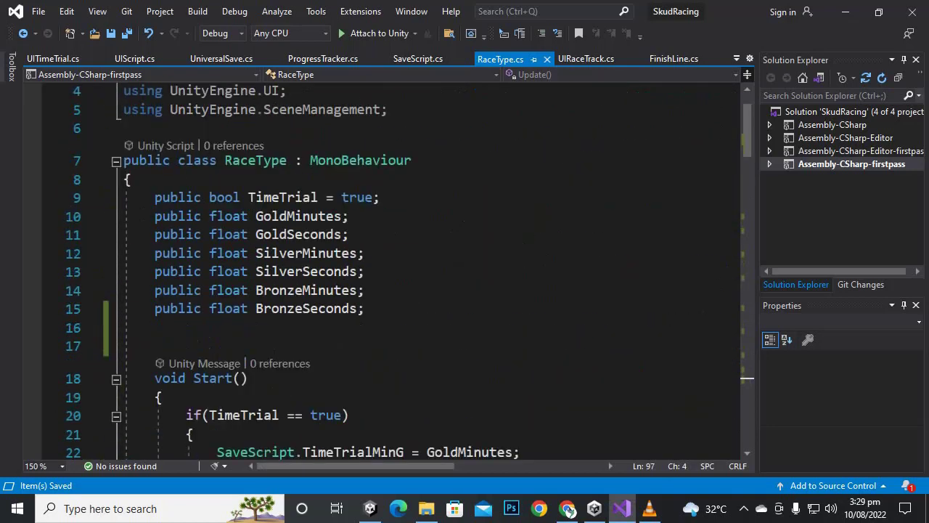
# - Examine the declarations in UITimeTrial.cs, from the time texts and WinMessage to the medal, TimeTrialObject and TimeTrialResults objects
pyautogui.hotkey('ctrl', 'Tab')
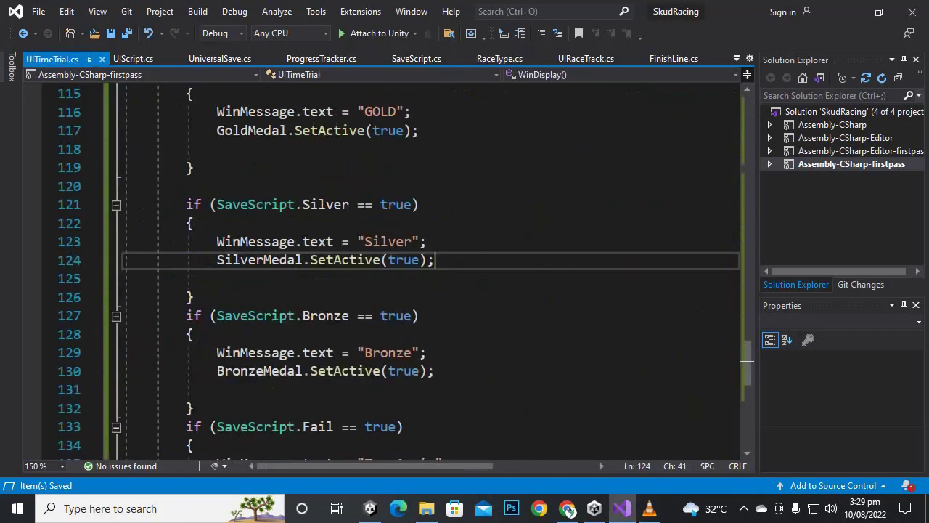
pyautogui.scroll(20, 428, 272)
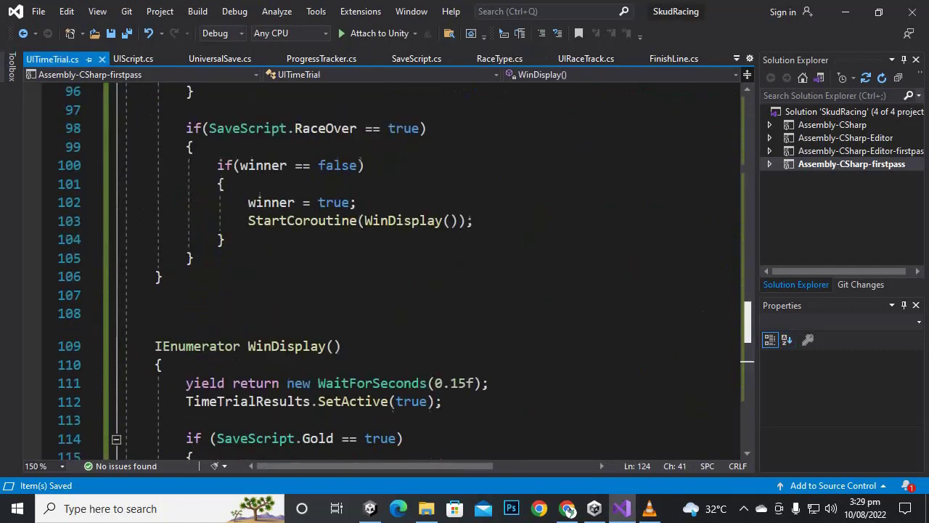
pyautogui.scroll(-2, 429, 272)
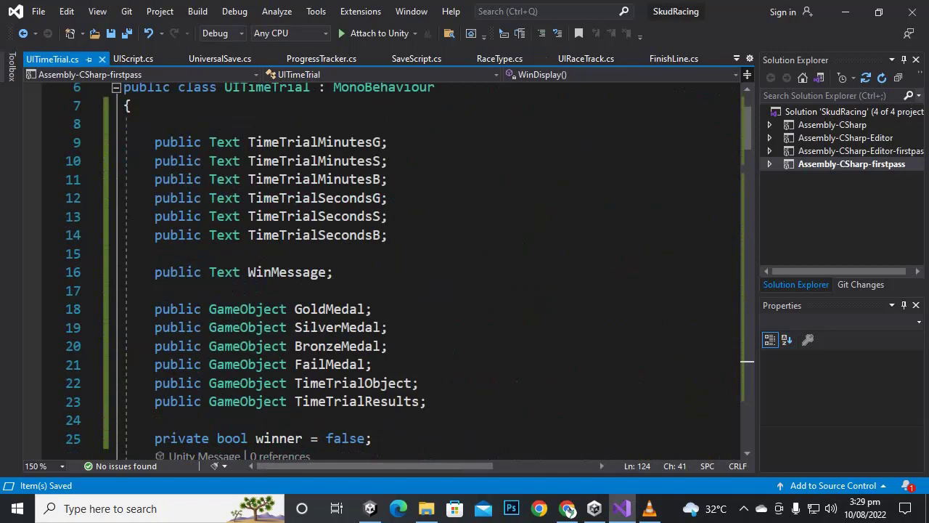
pyautogui.scroll(-1, 428, 272)
pyautogui.moveTo(146, 216); pyautogui.dragTo(334, 232)
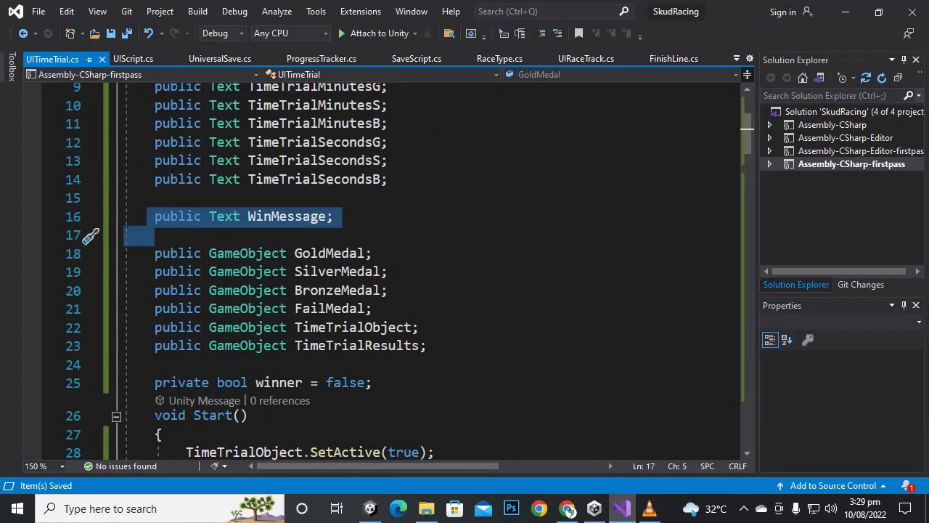
pyautogui.click(295, 271)
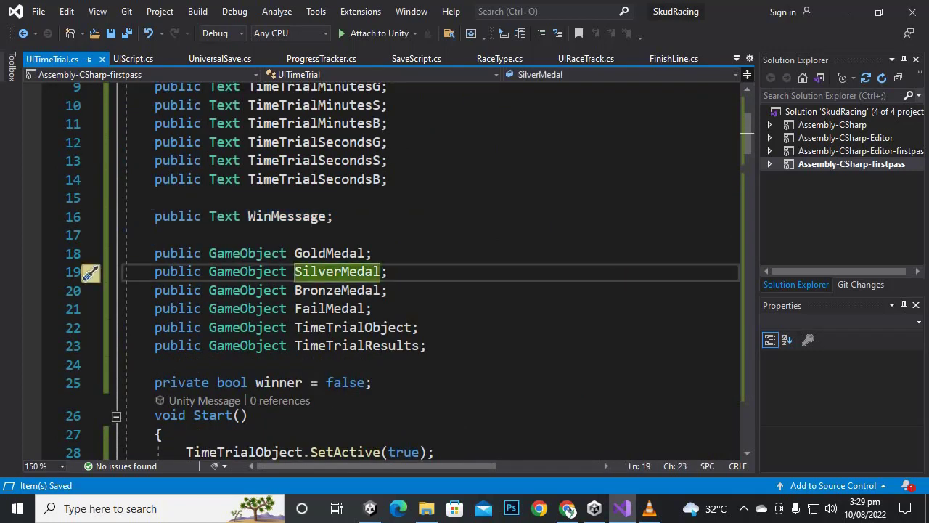
pyautogui.moveTo(428, 346); pyautogui.dragTo(126, 234)
pyautogui.click(132, 216)
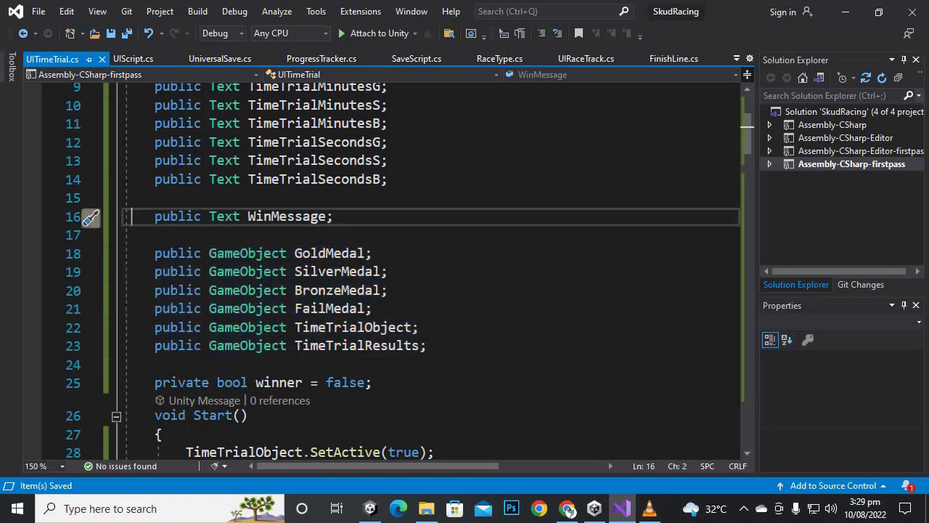
pyautogui.scroll(1, 407, 269)
pyautogui.scroll(2, 406, 268)
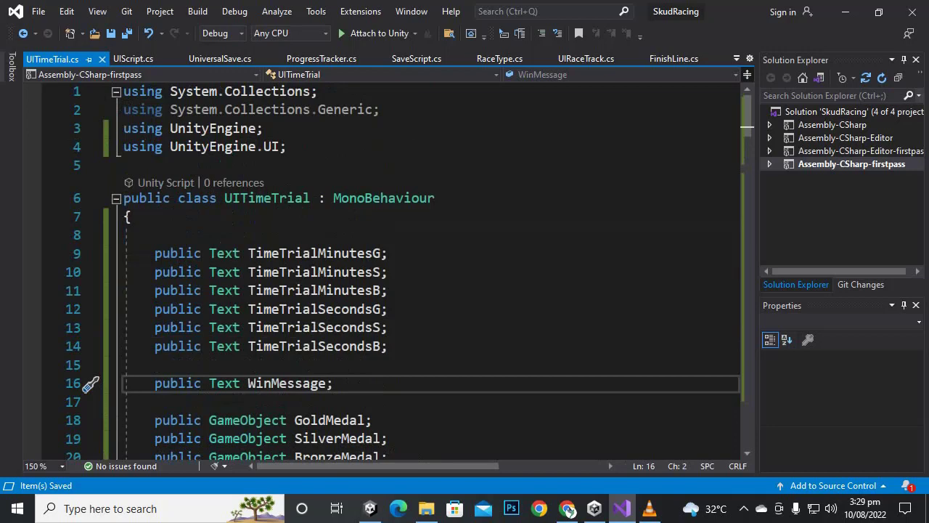
# - Examine the gold conditions in the Update method of RaceType.cs, including the full GoldMinutes and GoldSeconds comparison
pyautogui.click(500, 59)
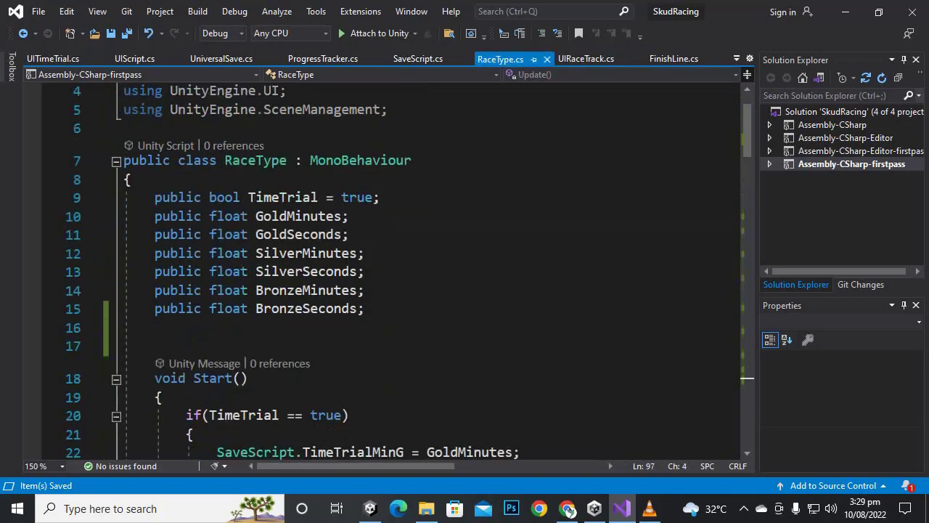
pyautogui.scroll(-3, 428, 270)
pyautogui.hscroll(1, 428, 270)
pyautogui.scroll(-5, 429, 270)
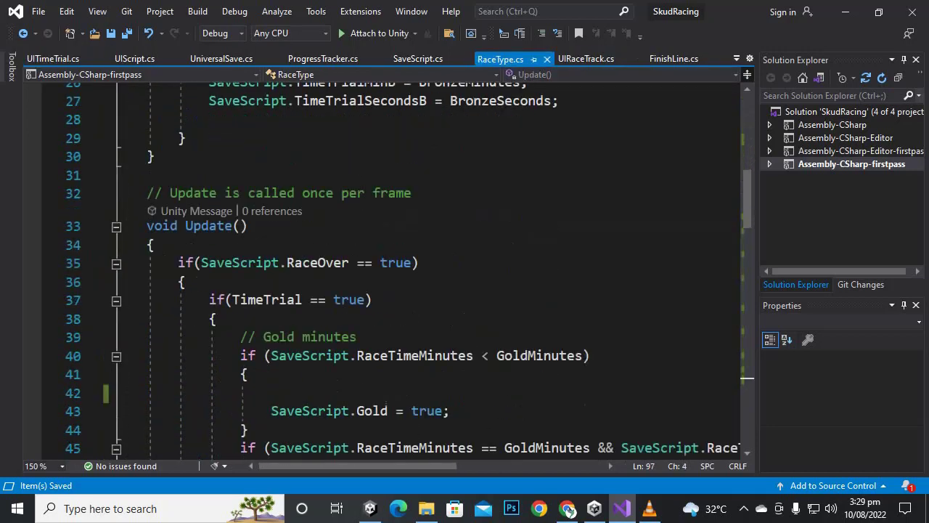
pyautogui.scroll(-2, 429, 270)
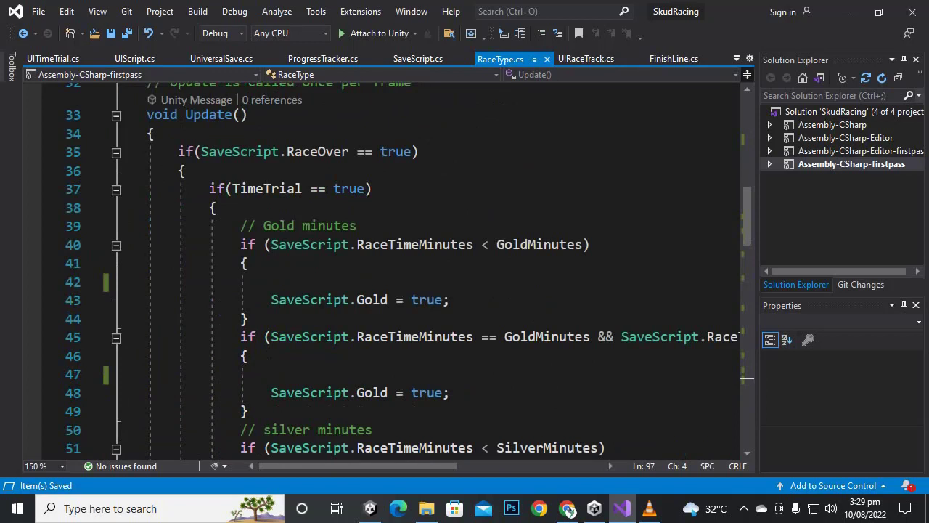
pyautogui.scroll(-1, 429, 271)
pyautogui.hscroll(6, 431, 279)
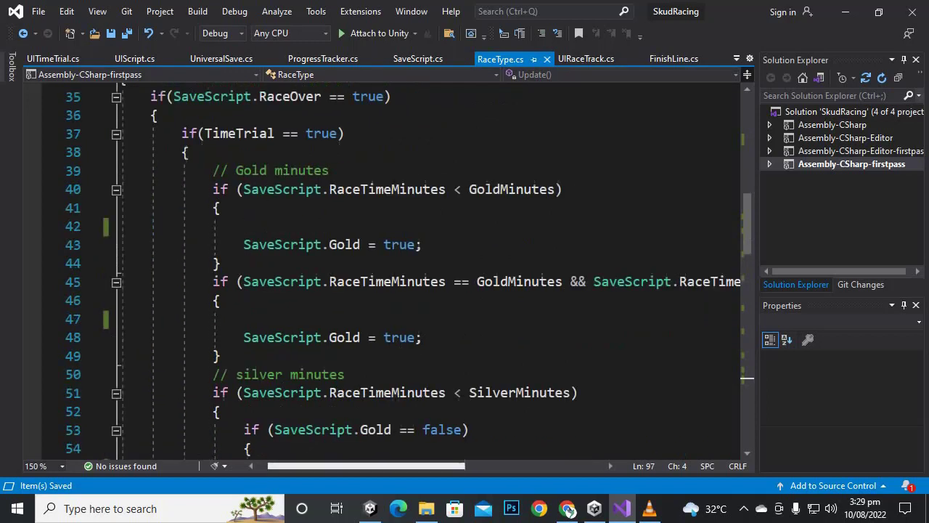
pyautogui.hscroll(4, 432, 279)
pyautogui.hscroll(-4, 431, 279)
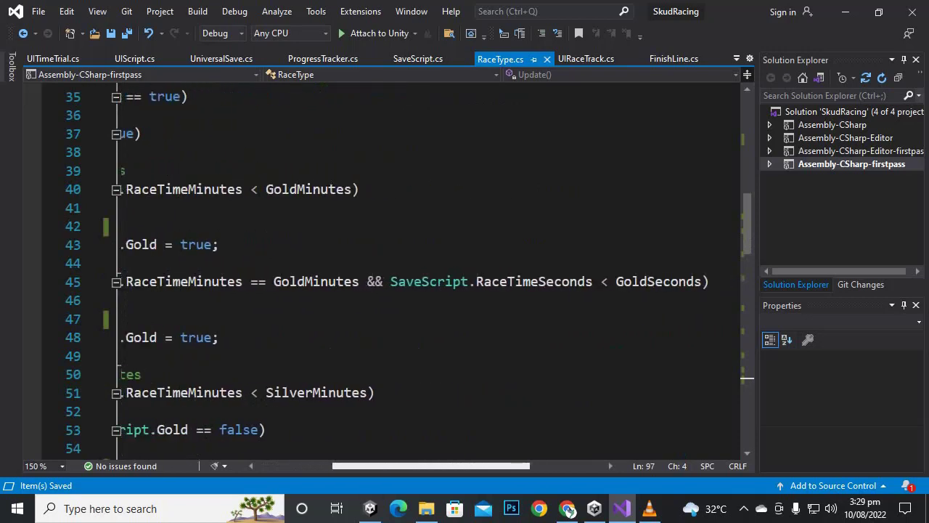
# - Examine the silver conditions in the Update method of RaceType.cs, including the comparison with SilverMinutes and SilverSeconds
pyautogui.scroll(-3, 431, 278)
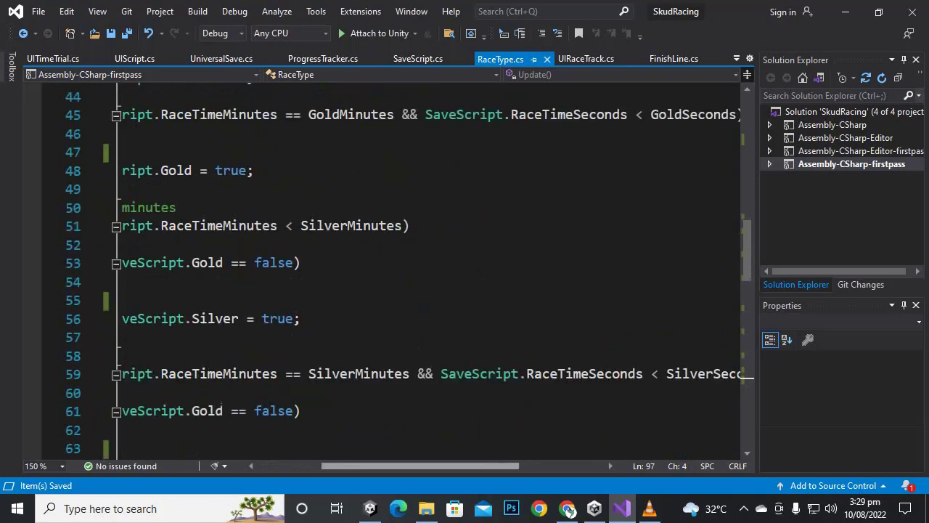
pyautogui.hscroll(-5, 431, 279)
pyautogui.hscroll(6, 432, 279)
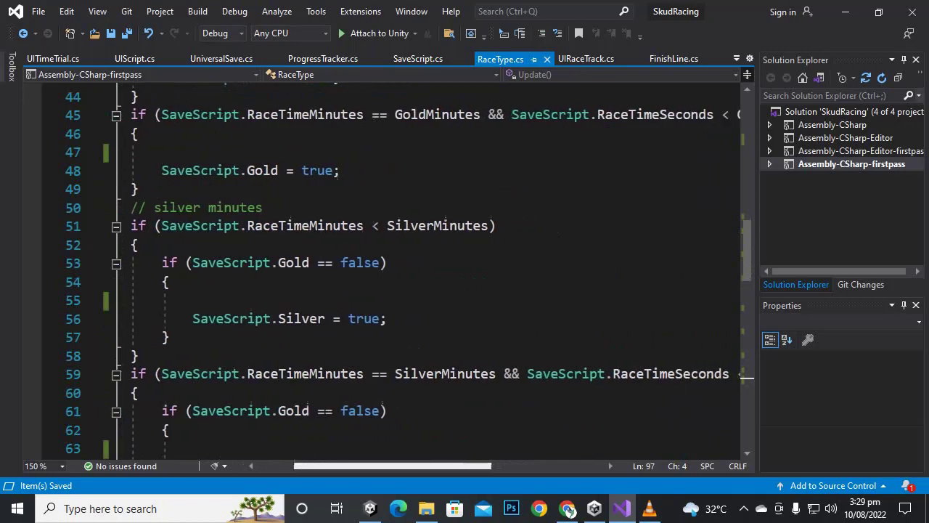
pyautogui.hscroll(1, 431, 279)
pyautogui.hscroll(-6, 431, 279)
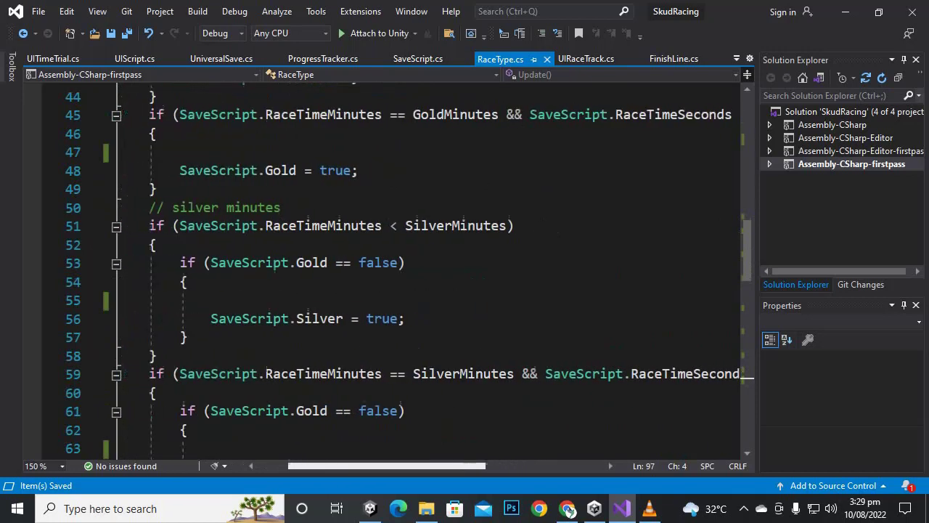
pyautogui.scroll(-2, 431, 279)
pyautogui.scroll(-2, 432, 278)
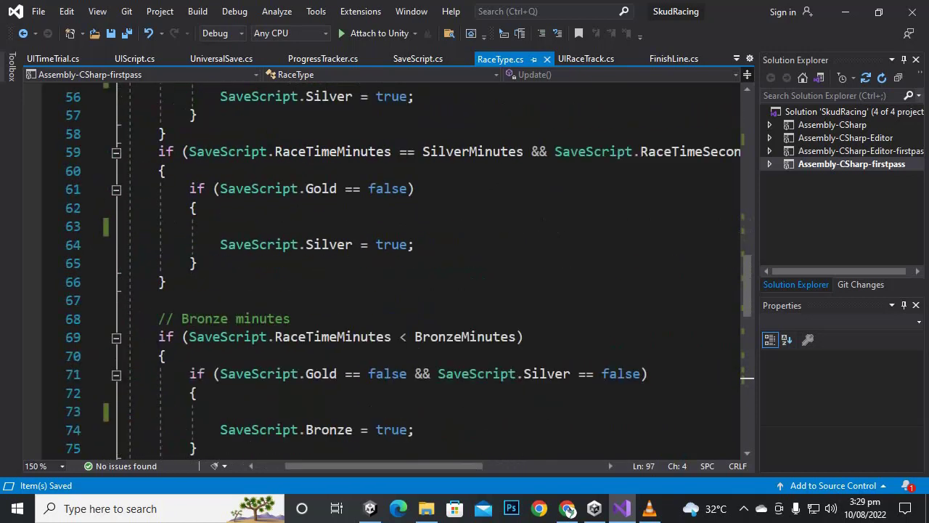
pyautogui.hscroll(-3, 392, 269)
# - Examine the bronze and fail conditions of RaceType.cs at full line width, through to the end of the script
pyautogui.scroll(-5, 392, 268)
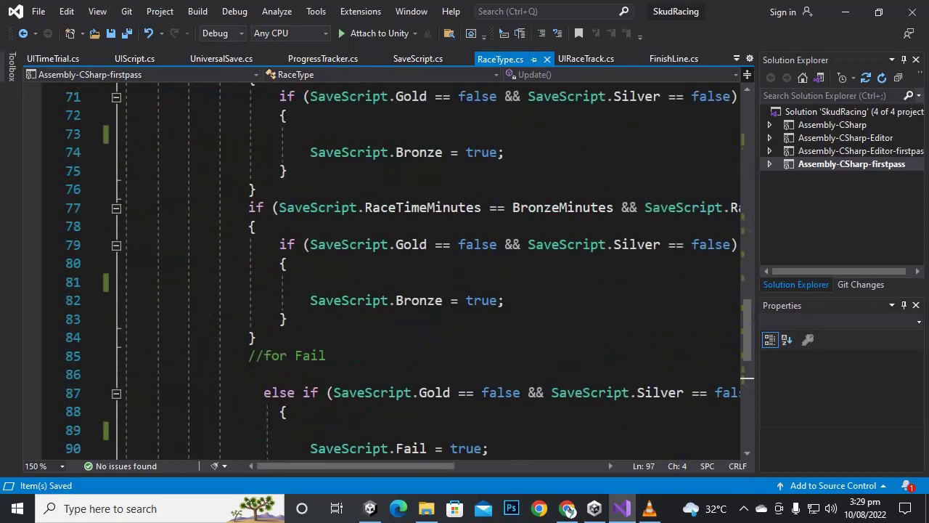
pyautogui.hscroll(6, 392, 276)
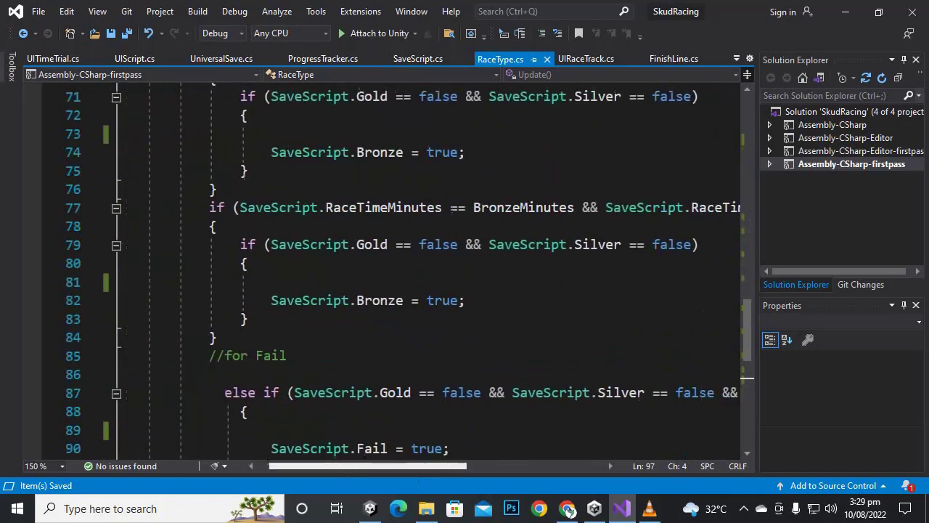
pyautogui.hscroll(3, 392, 276)
pyautogui.hscroll(-7, 392, 276)
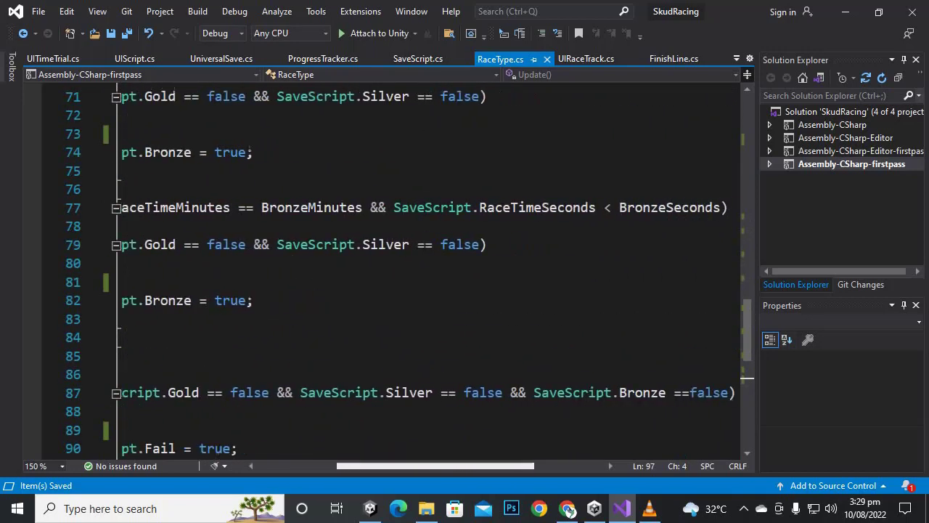
pyautogui.hscroll(-2, 392, 276)
pyautogui.scroll(-3, 392, 275)
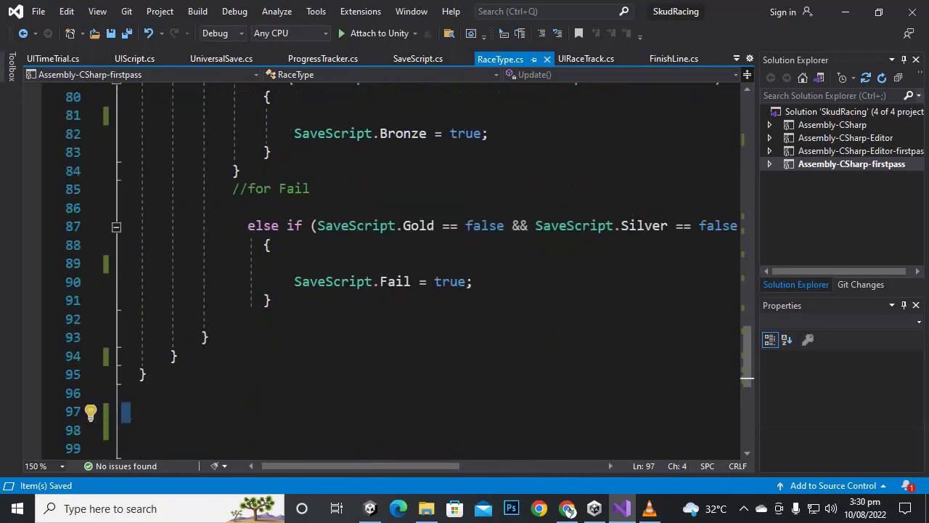
pyautogui.hscroll(10, 392, 276)
pyautogui.hscroll(-11, 392, 276)
pyautogui.scroll(-5, 392, 276)
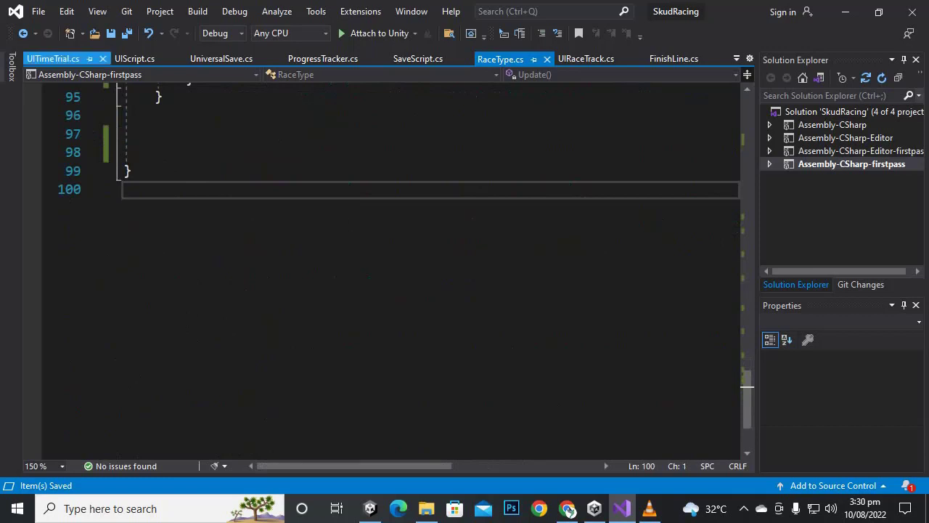
# - In UITimeTrial.cs, delete a surplus blank line after the TimeTrialResults.SetActive(false) statement in the Start method
pyautogui.click(53, 59)
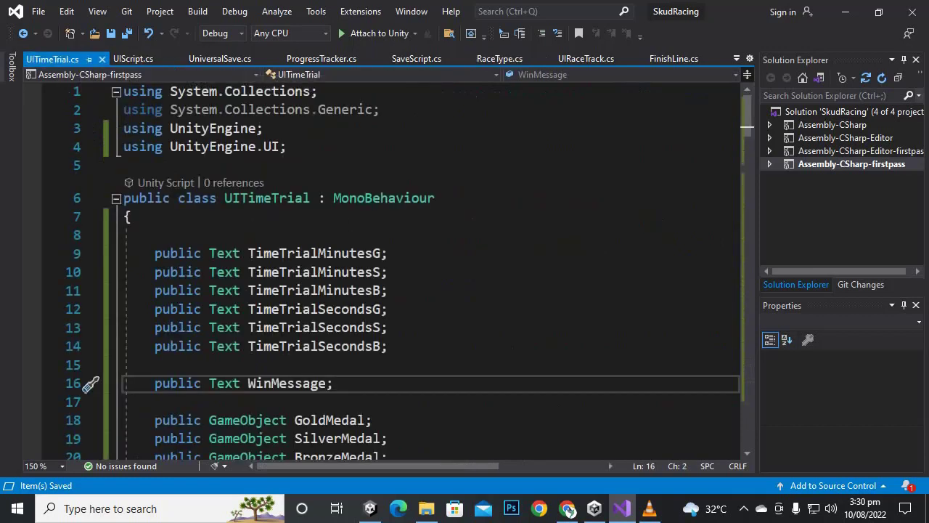
pyautogui.scroll(-6, 567, 508)
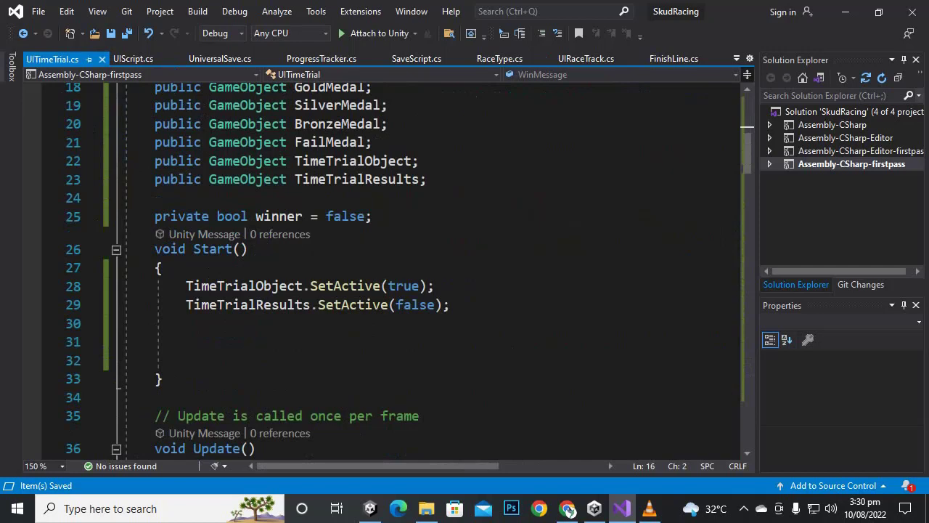
pyautogui.moveTo(161, 217); pyautogui.dragTo(374, 216)
pyautogui.click(375, 216)
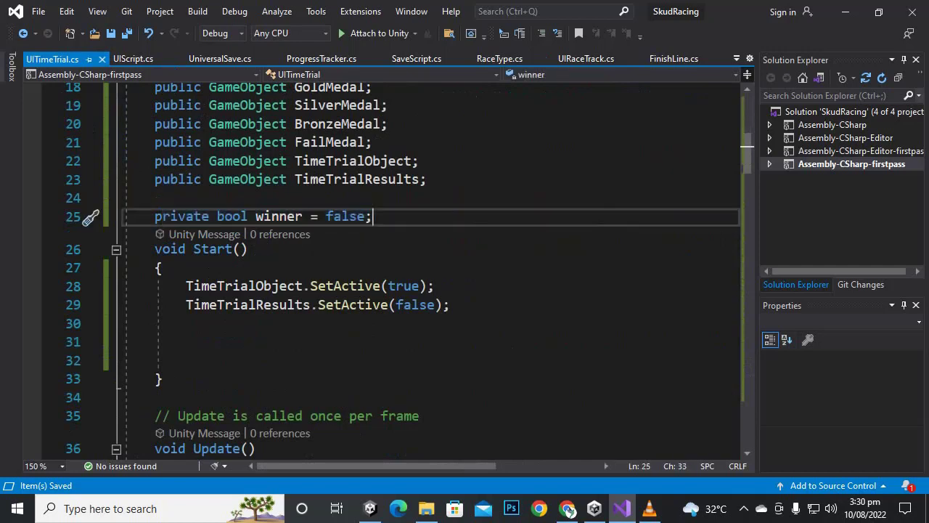
pyautogui.scroll(-2, 375, 217)
pyautogui.moveTo(189, 231); pyautogui.dragTo(124, 230)
pyautogui.press('BackSpace')
pyautogui.press('BackSpace')
pyautogui.press('BackSpace')
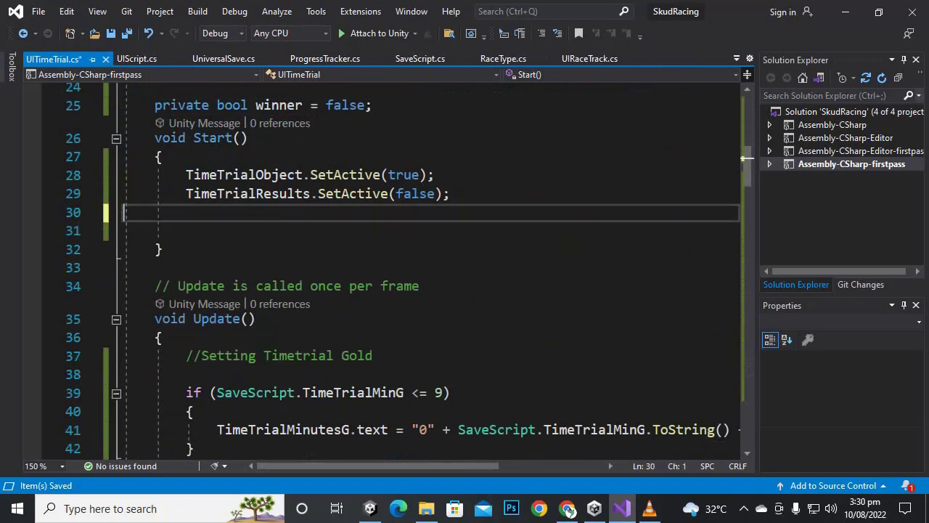
# - Switch to Unity and open the Scene1TimeTrial scene from the Scenes folder
pyautogui.click(163, 231)
pyautogui.click(278, 175)
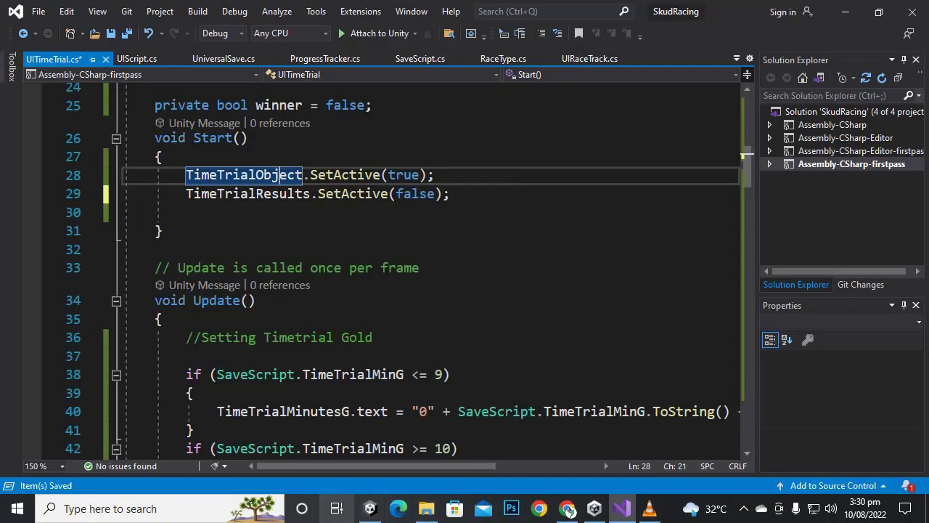
pyautogui.hotkey('alt', 'Tab')
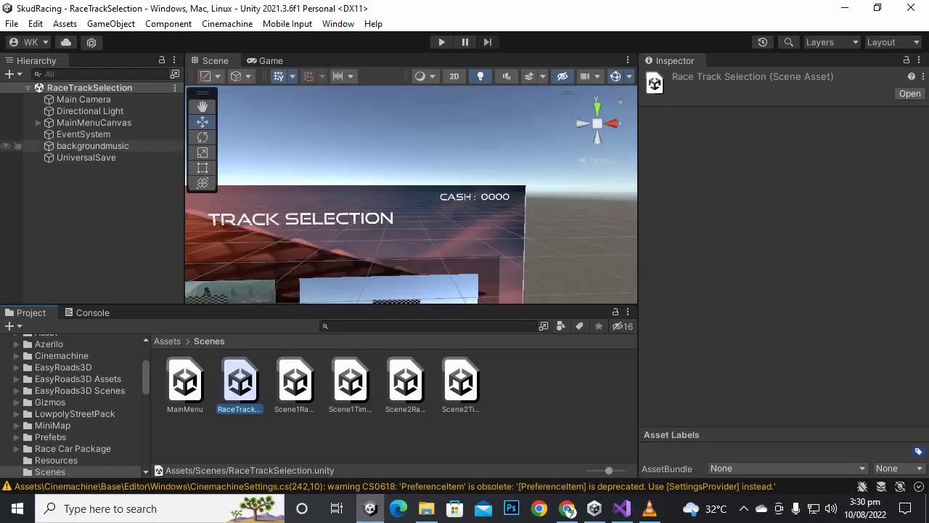
pyautogui.press('Right')
pyautogui.press('Right')
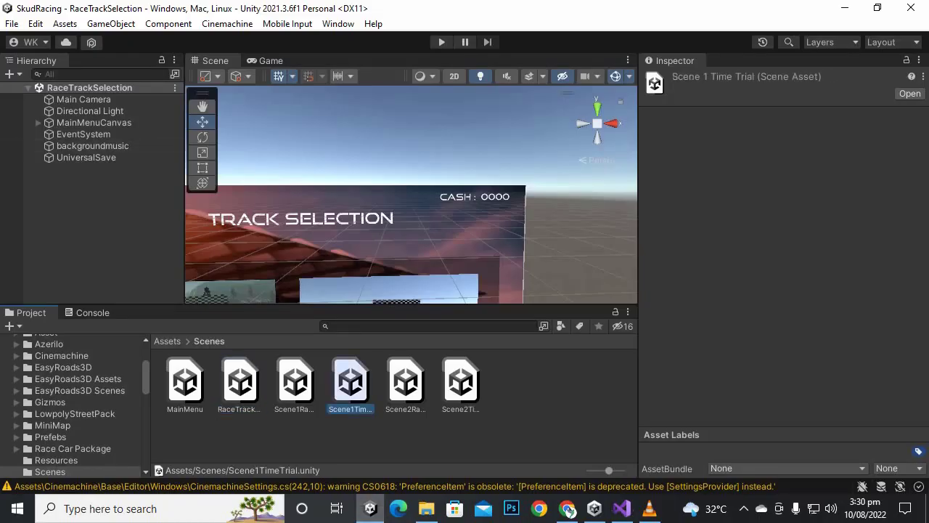
pyautogui.press('Return')
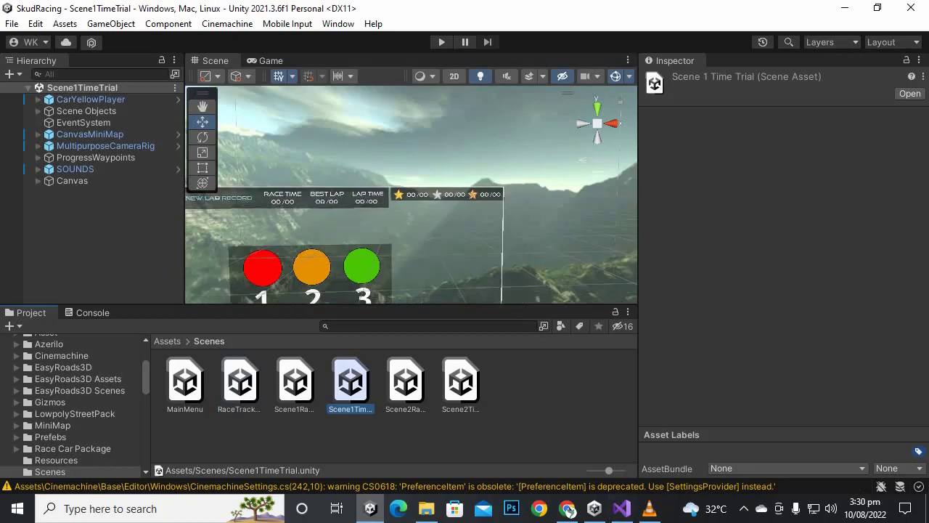
# - Activate the CashPanelTimeTrial object under the Canvas of Scene1TimeTrial and bring the panel into view
pyautogui.click(37, 181)
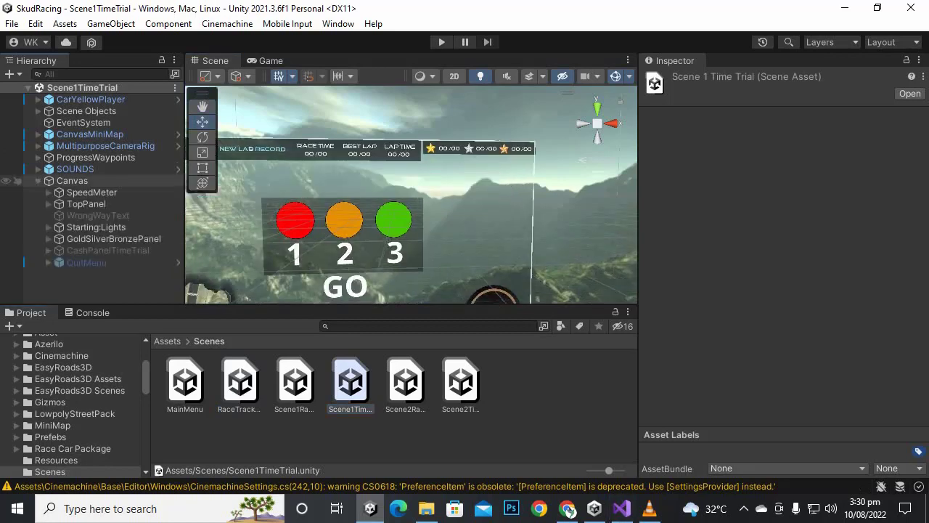
pyautogui.click(107, 250)
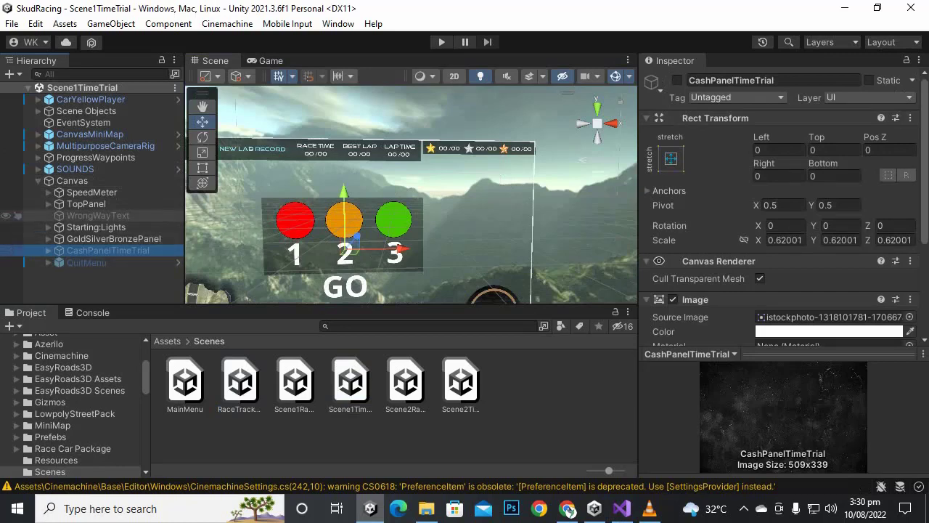
pyautogui.click(677, 81)
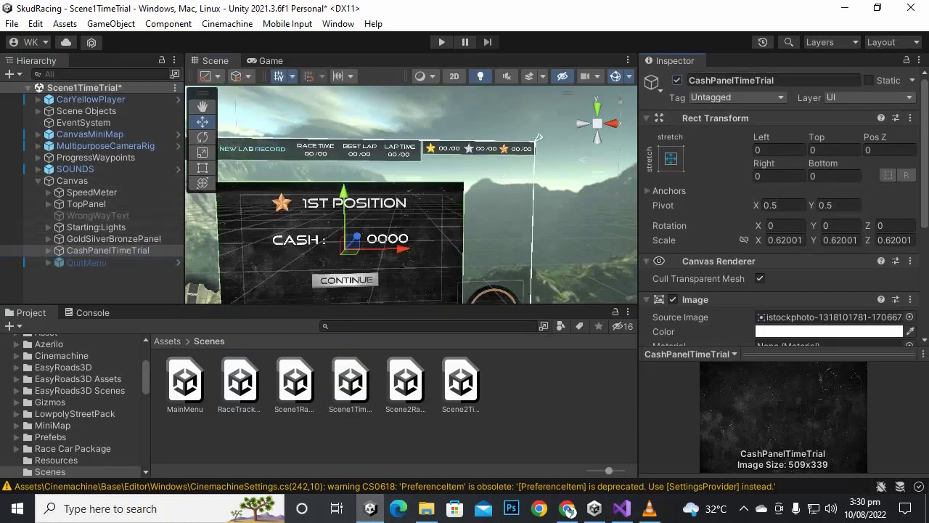
pyautogui.scroll(-1, 411, 195)
pyautogui.moveTo(378, 233); pyautogui.dragTo(426, 198, button='middle')
pyautogui.scroll(2, 413, 194)
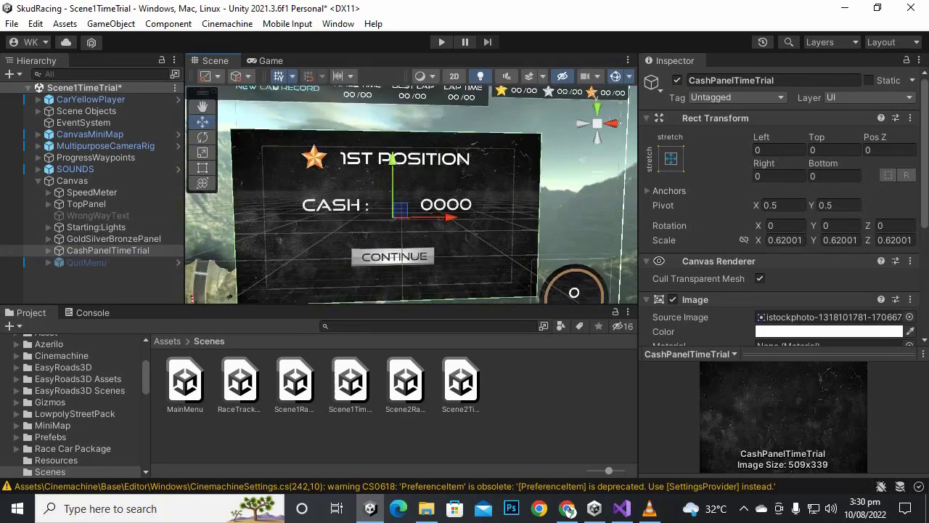
# - Rename the CashPanelTimeTrial object in Scene1TimeTrial as TimeTrialResults
pyautogui.rightClick(113, 250)
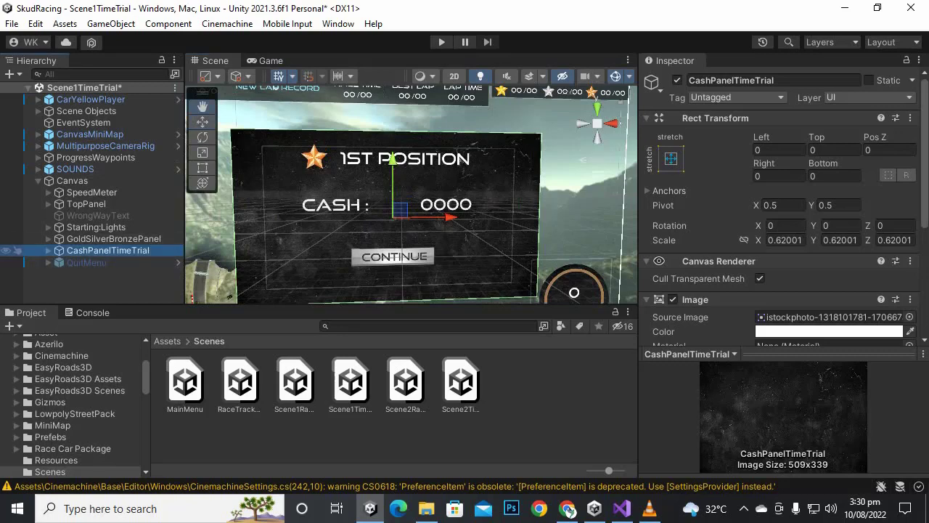
pyautogui.click(154, 94)
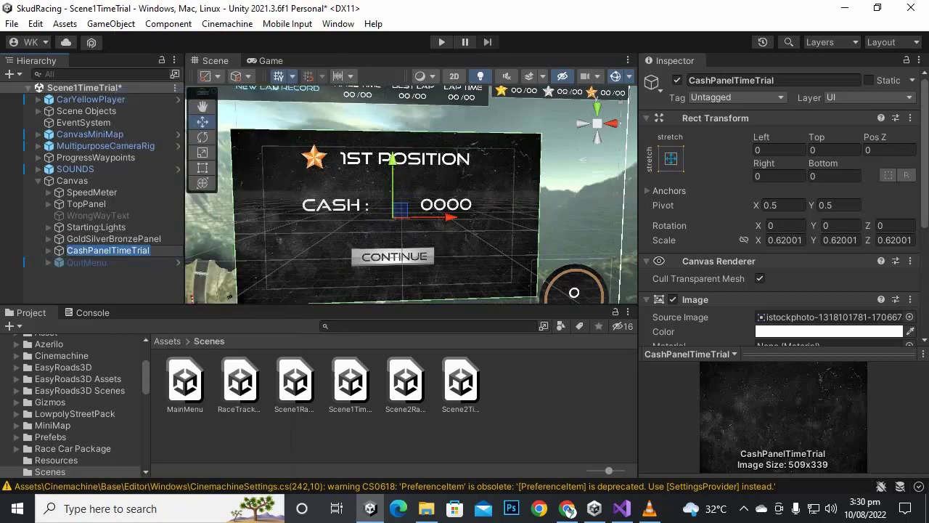
pyautogui.write('TimeT')
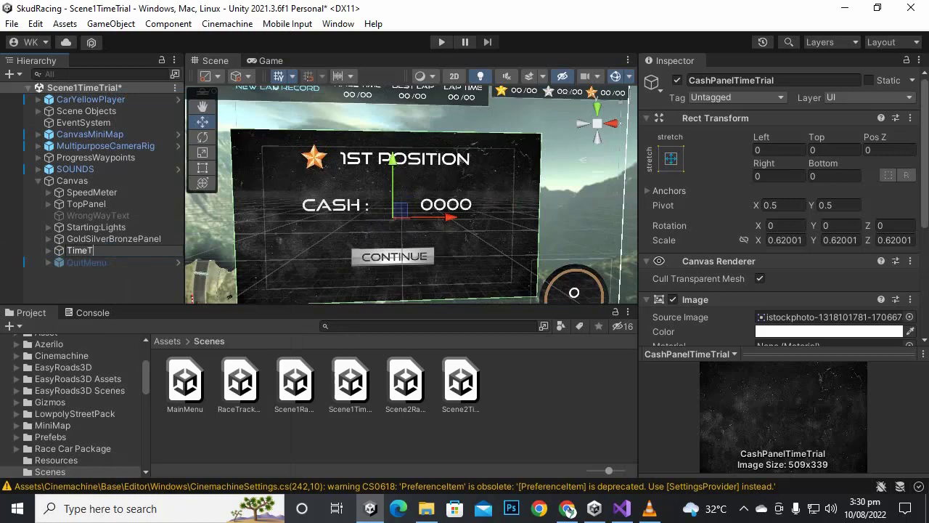
pyautogui.write('rialResults')
pyautogui.press('Return')
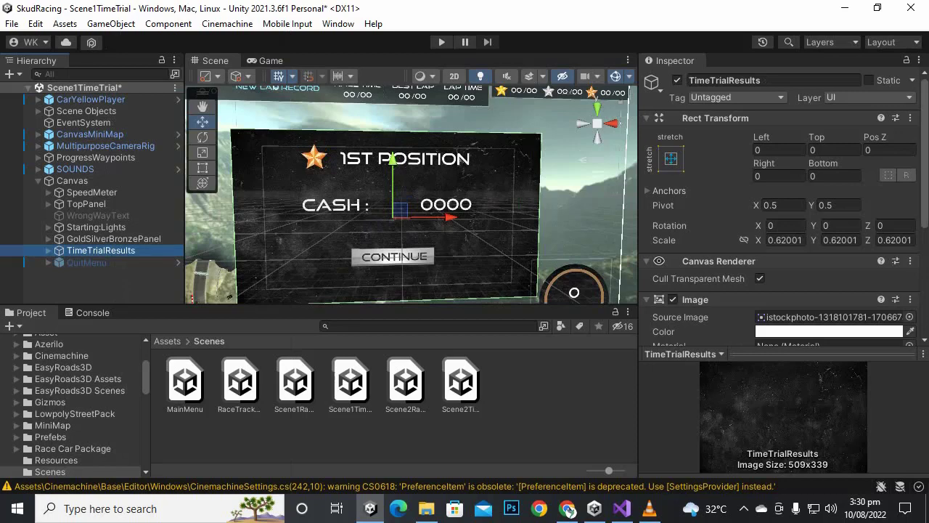
# - Open the Scene2TimeTrial scene and activate CashPanelTimeTrial under CanvasScene2Timetrial
pyautogui.doubleClick(460, 383)
pyautogui.click(442, 282)
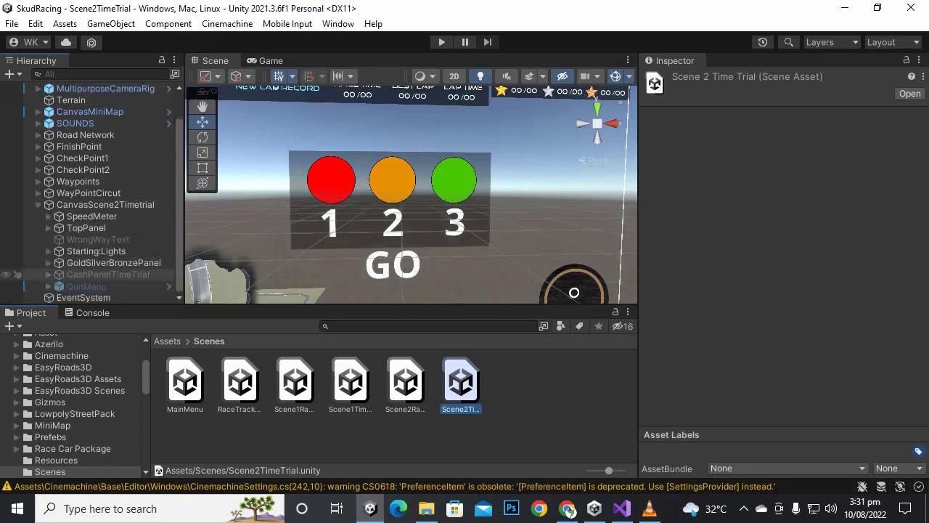
pyautogui.rightClick(114, 274)
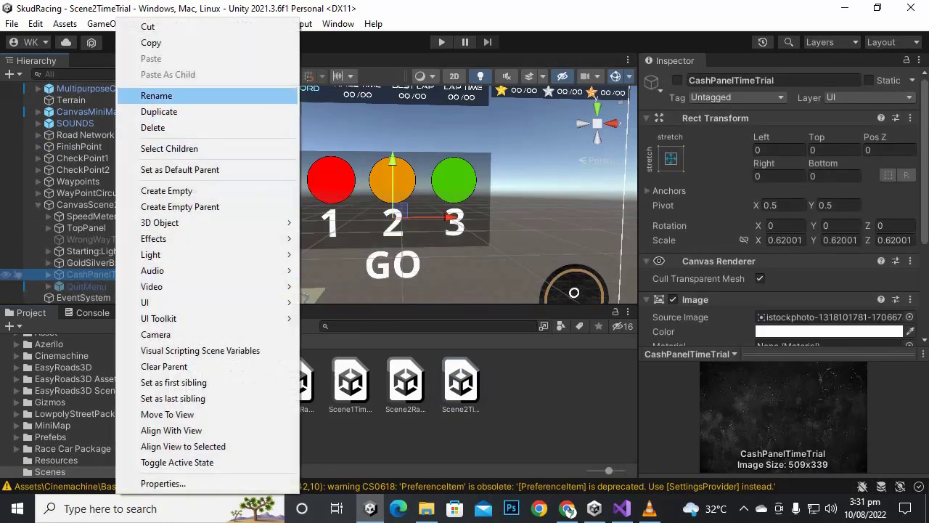
pyautogui.click(677, 81)
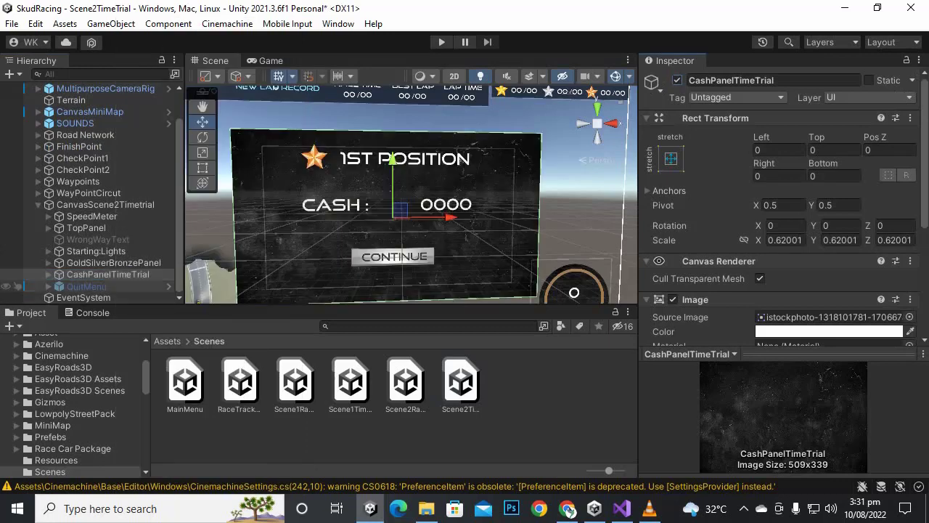
# - Rename the CashPanelTimeTrial object in Scene2TimeTrial as TimeTrialResults
pyautogui.rightClick(115, 275)
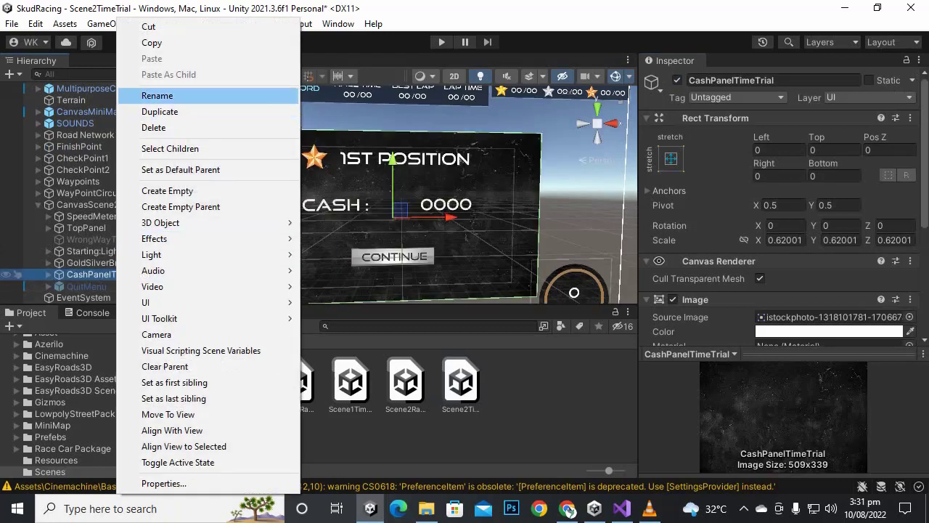
pyautogui.click(157, 95)
pyautogui.write('Time')
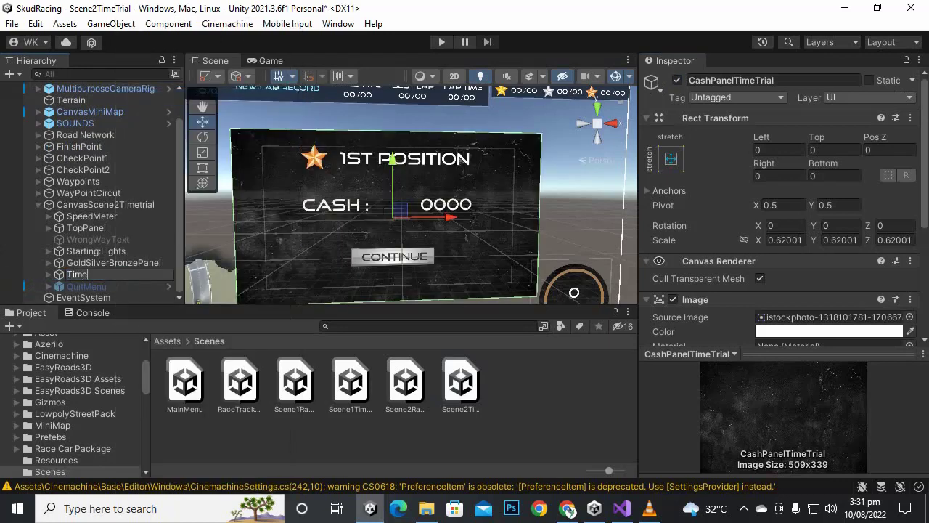
pyautogui.write('TrialResults')
pyautogui.press('Return')
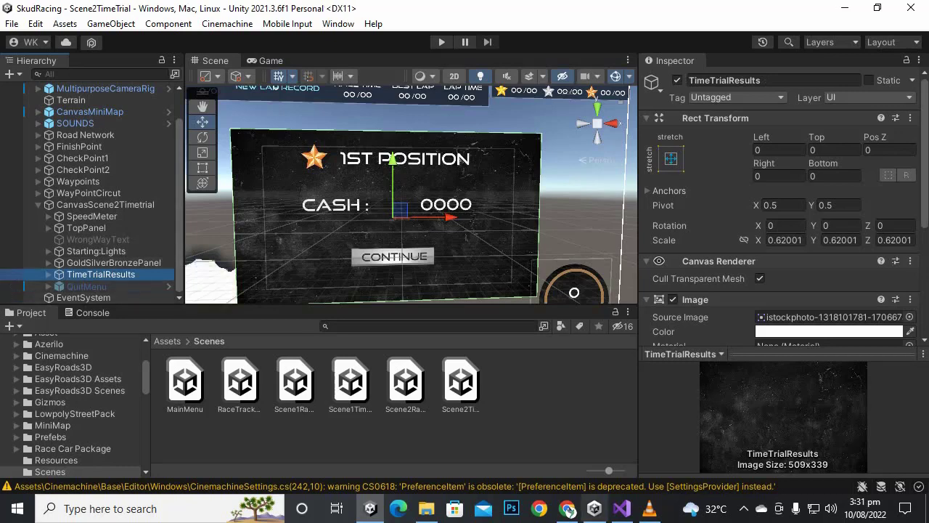
# - Switch to Visual Studio and review UITimeTrial.cs from the Start method down to the RaceOver condition
pyautogui.click(622, 509)
pyautogui.click(435, 231)
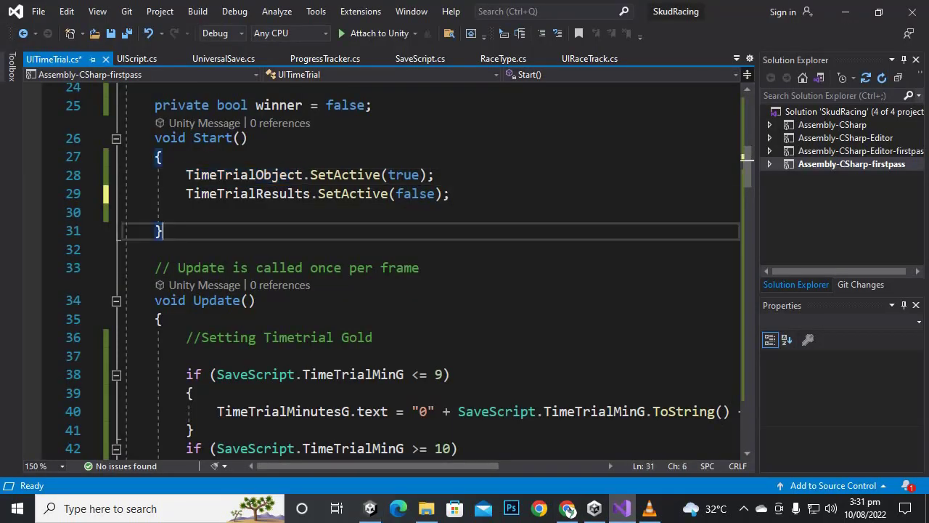
pyautogui.scroll(-18, 499, 387)
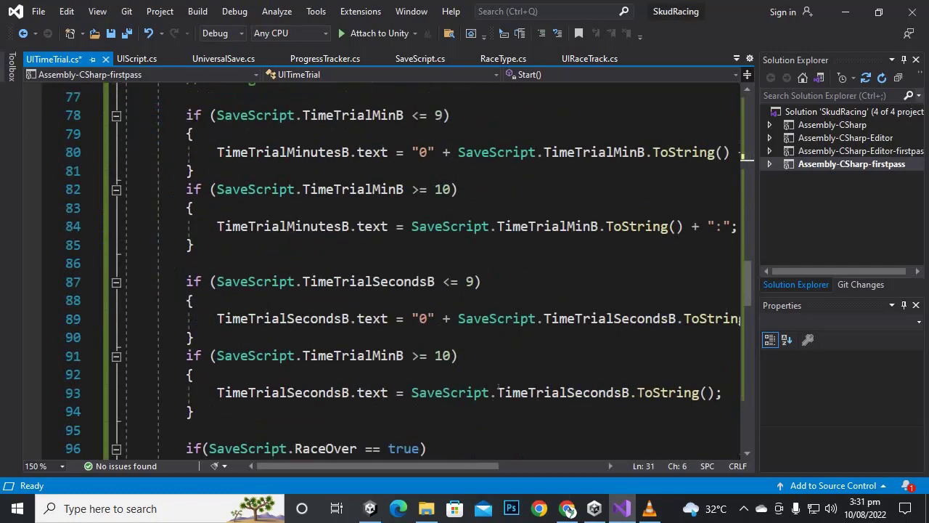
# - Back in Unity, assign GoldSilverBronzePanel as Time Trial Object and TimeTrialResults as Time Trial Results in CanvasScene2Timetrial's UI Time Trial script
pyautogui.click(370, 508)
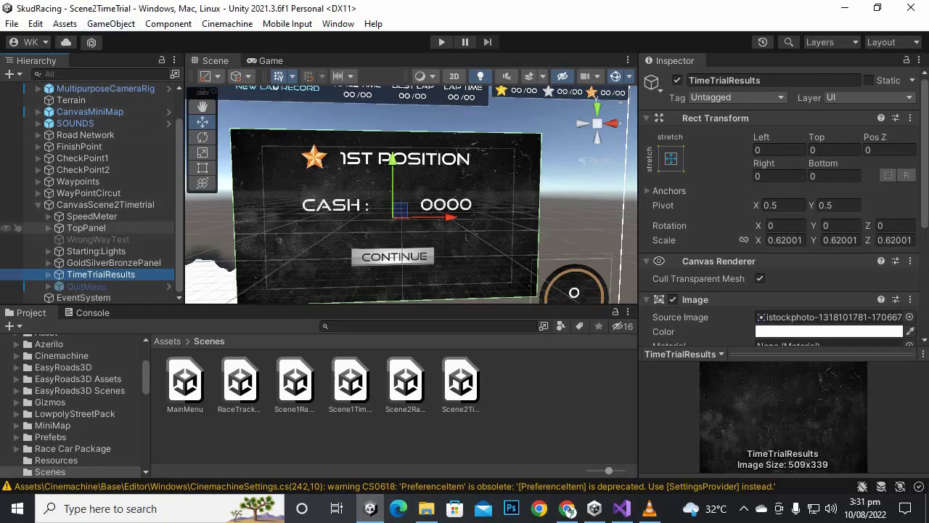
pyautogui.click(105, 204)
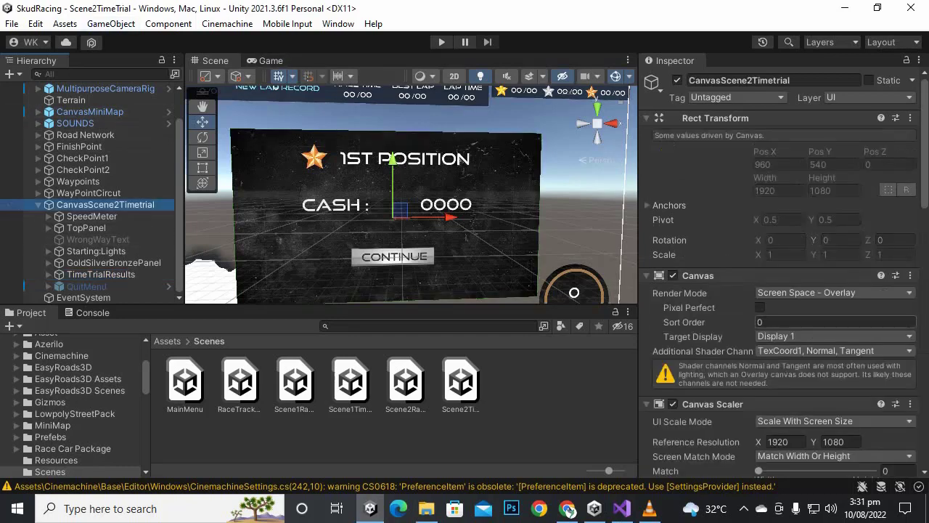
pyautogui.scroll(-15, 780, 269)
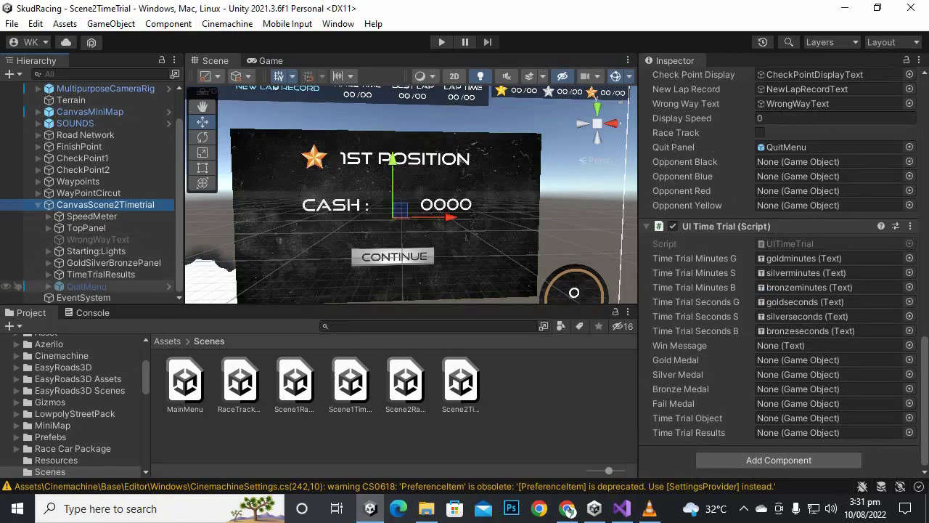
pyautogui.click(49, 275)
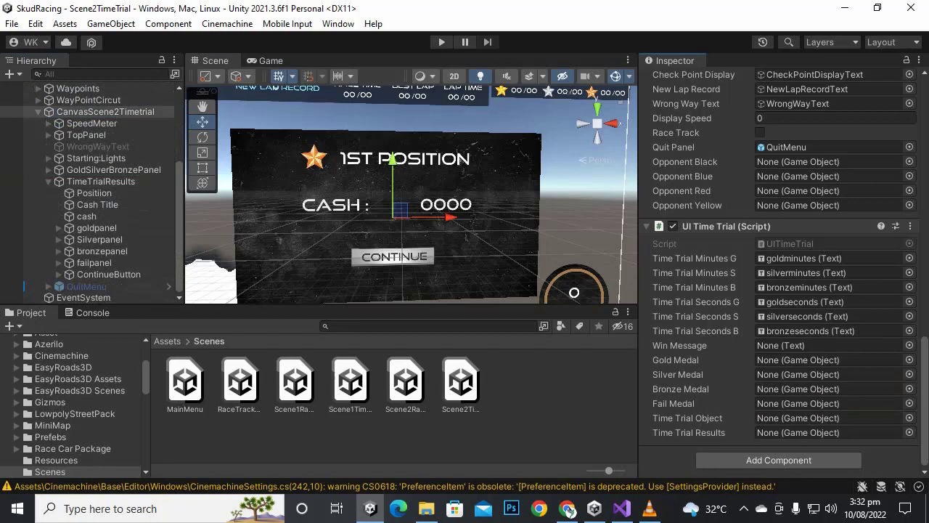
pyautogui.moveTo(798, 407)
pyautogui.mouseDown()
pyautogui.moveTo(806, 432)
pyautogui.moveTo(806, 417)
pyautogui.mouseUp()
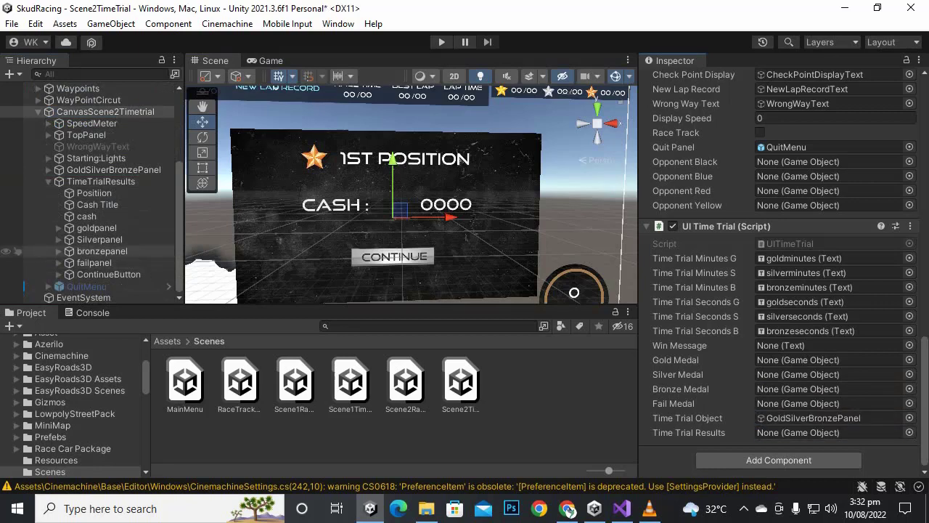
pyautogui.moveTo(101, 181); pyautogui.dragTo(798, 432)
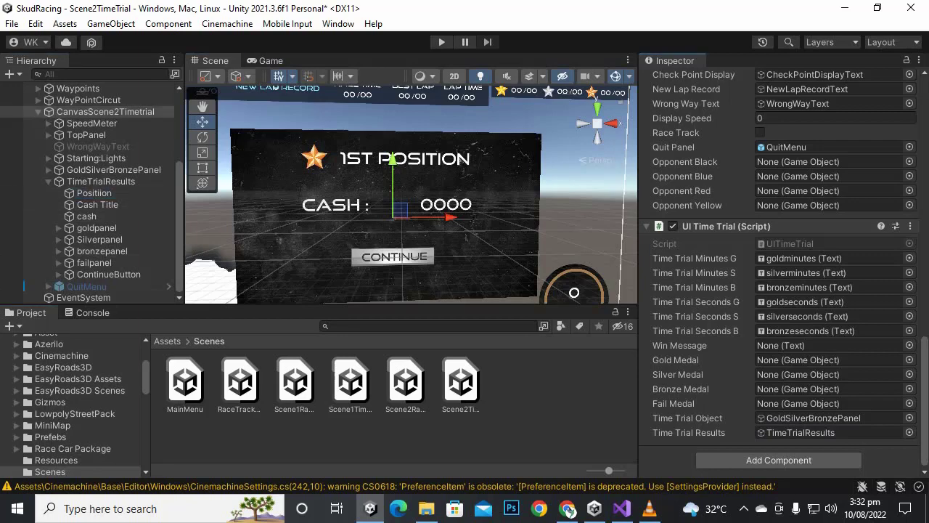
# - In the UI Time Trial script, assign Positiion as Win Message and goldpanel, Silverpanel, bronzepanel and failpanel as the gold, silver, bronze and fail medals
pyautogui.moveTo(94, 192); pyautogui.dragTo(799, 345)
pyautogui.moveTo(97, 228); pyautogui.dragTo(798, 360)
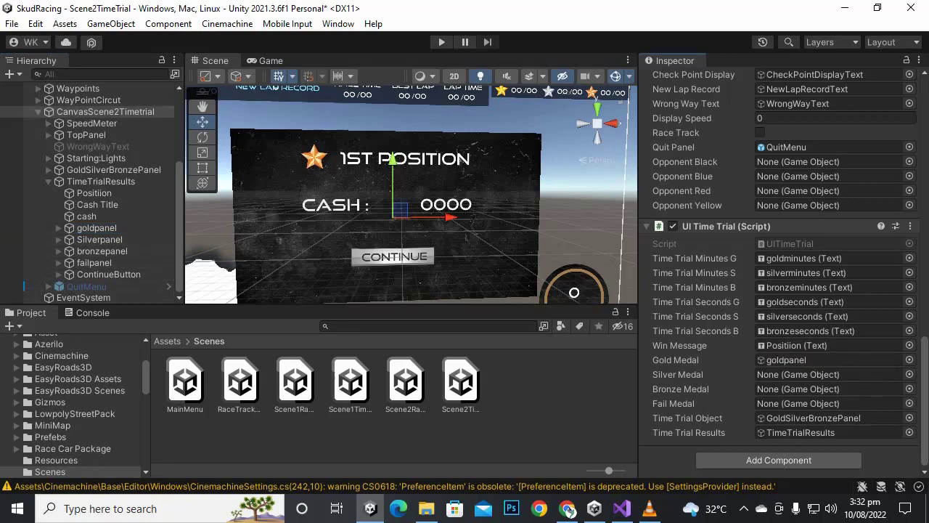
pyautogui.moveTo(99, 240); pyautogui.dragTo(797, 375)
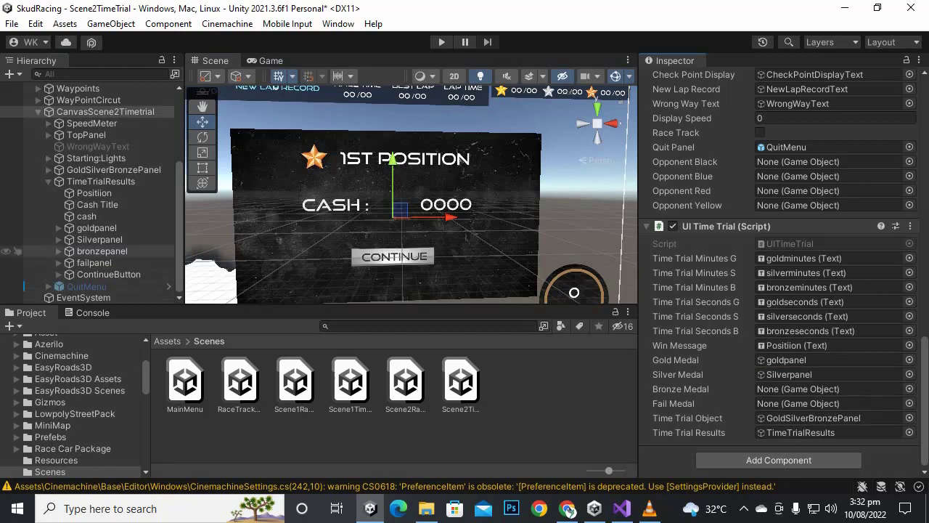
pyautogui.moveTo(101, 250); pyautogui.dragTo(797, 389)
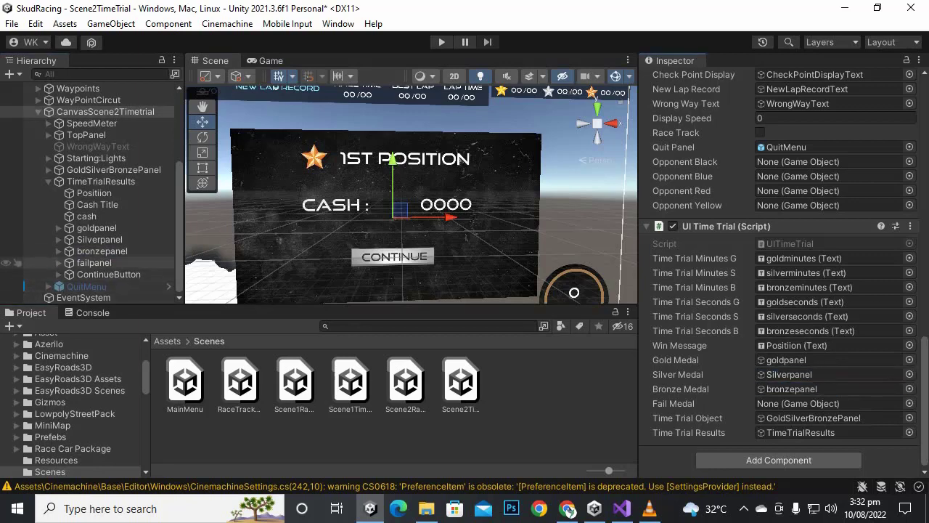
pyautogui.moveTo(94, 263); pyautogui.dragTo(795, 404)
# - Check the images of failpanel and its goldimage child, and review the component settings of TimeTrialResults and CanvasScene2Timetrial
pyautogui.click(59, 263)
pyautogui.click(107, 274)
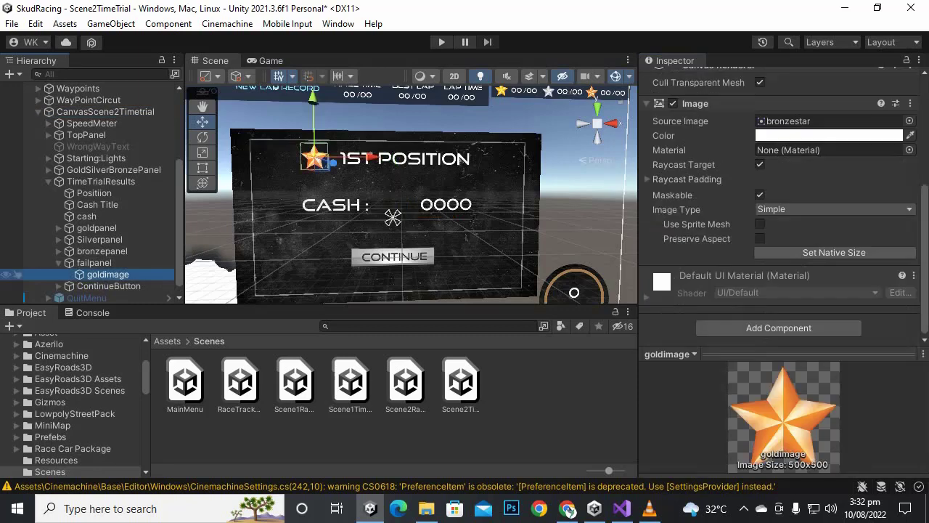
pyautogui.click(95, 262)
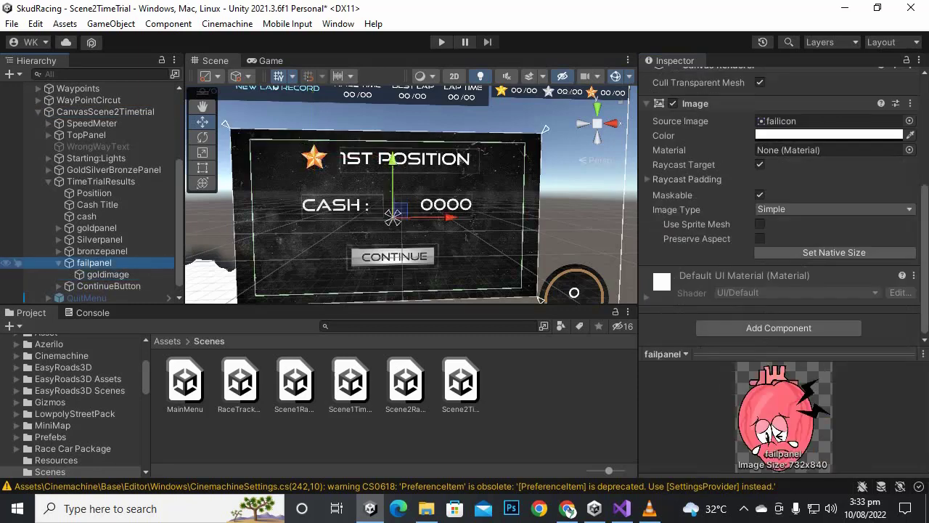
pyautogui.click(59, 262)
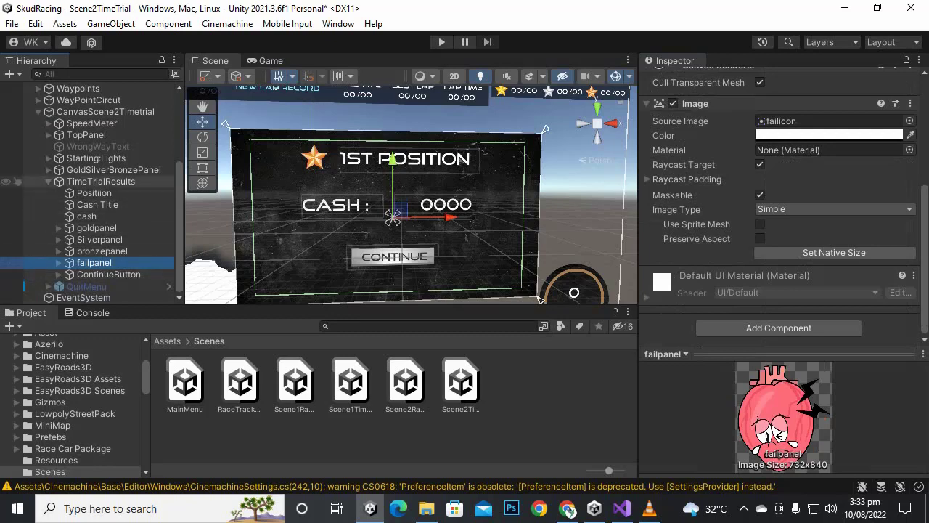
pyautogui.click(101, 181)
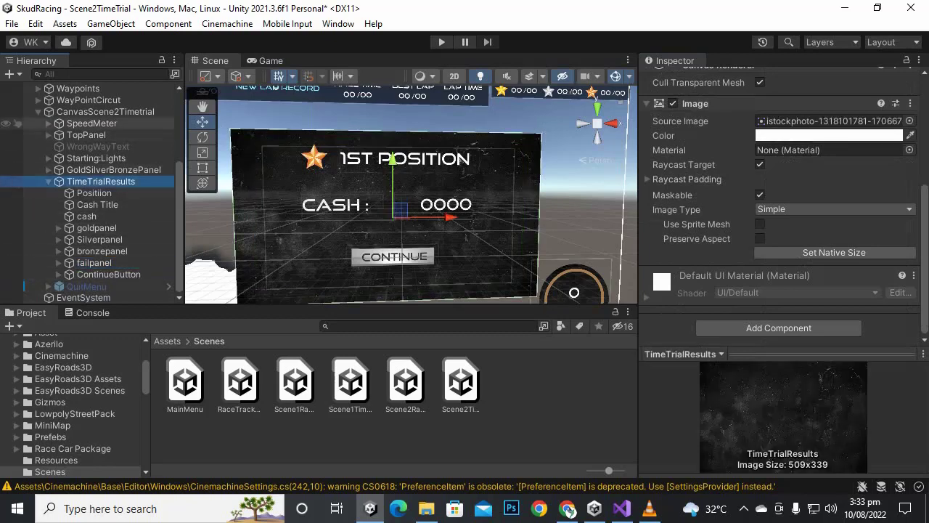
pyautogui.click(105, 111)
pyautogui.scroll(-15, 834, 390)
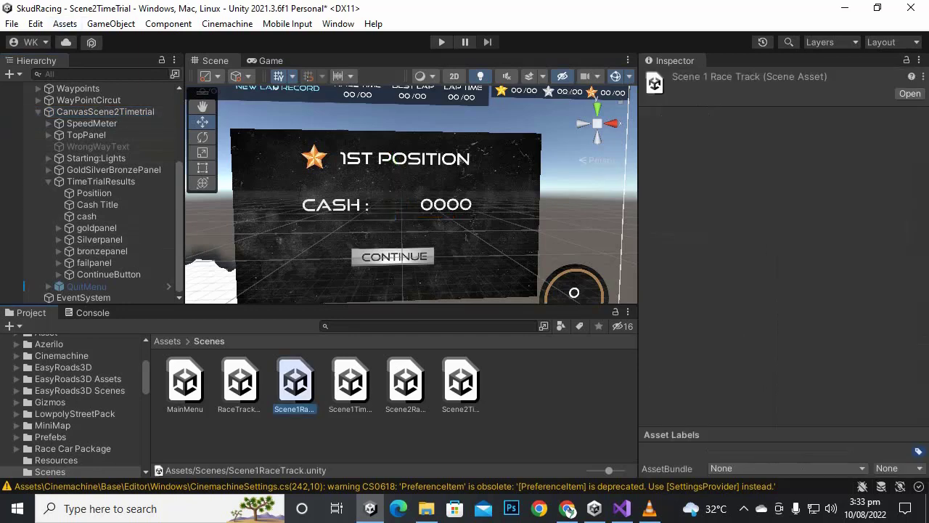
# - Reopen the Scene1TimeTrial scene from the Scenes folder
pyautogui.doubleClick(350, 382)
pyautogui.press('Return')
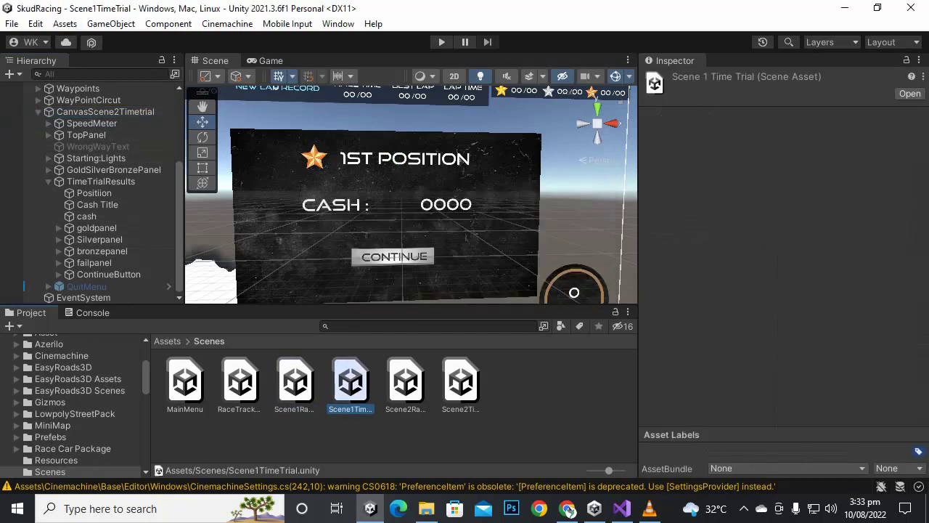
# - In the Canvas's UI Time Trial script, assign TimeTrialResults as Time Trial Results and GoldSilverBronzePanel as Time Trial Object
pyautogui.click(72, 180)
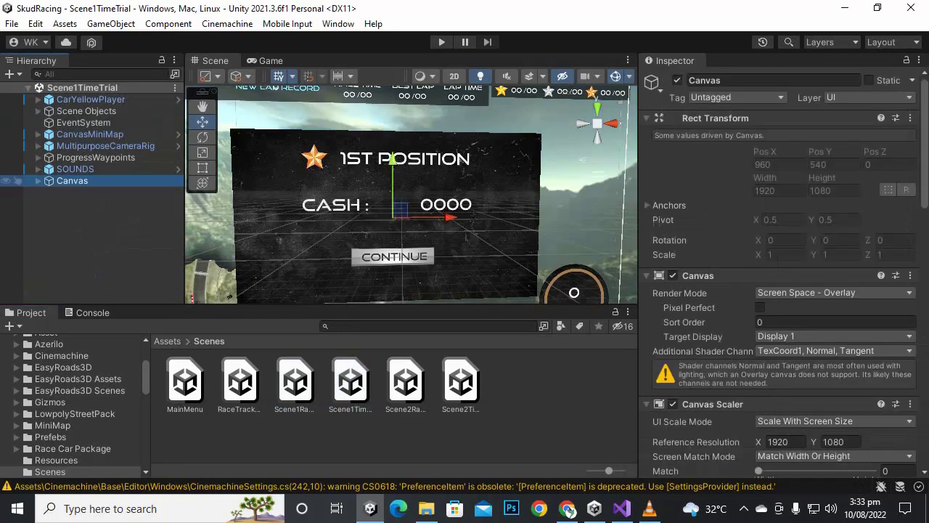
pyautogui.click(39, 181)
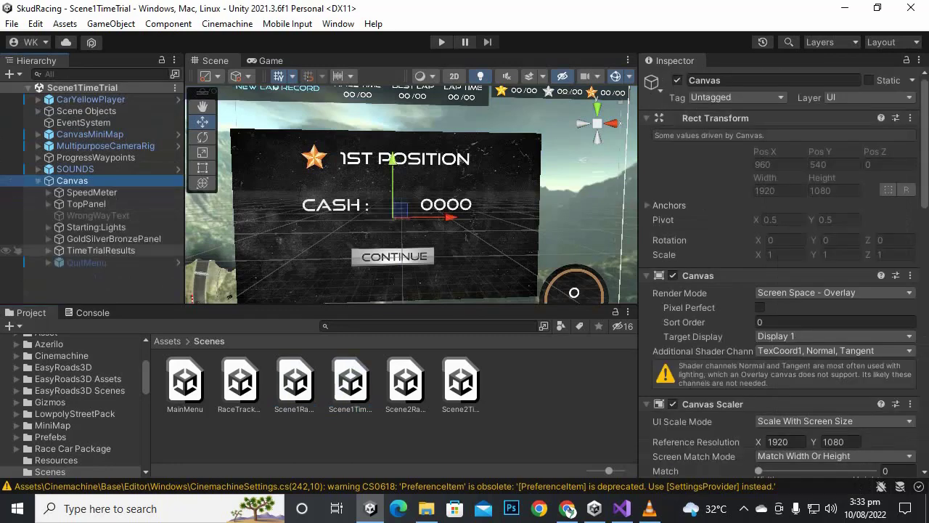
pyautogui.click(49, 250)
pyautogui.scroll(-10, 835, 421)
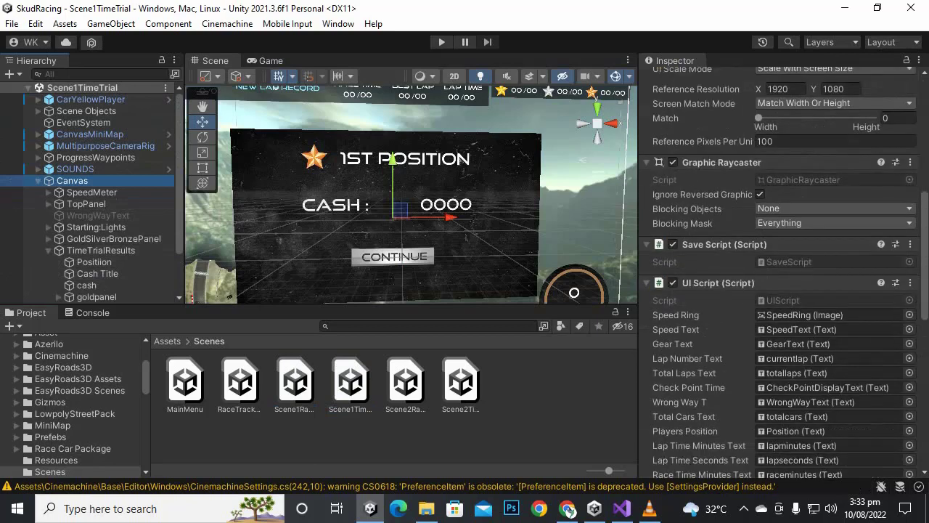
pyautogui.scroll(-4, 835, 425)
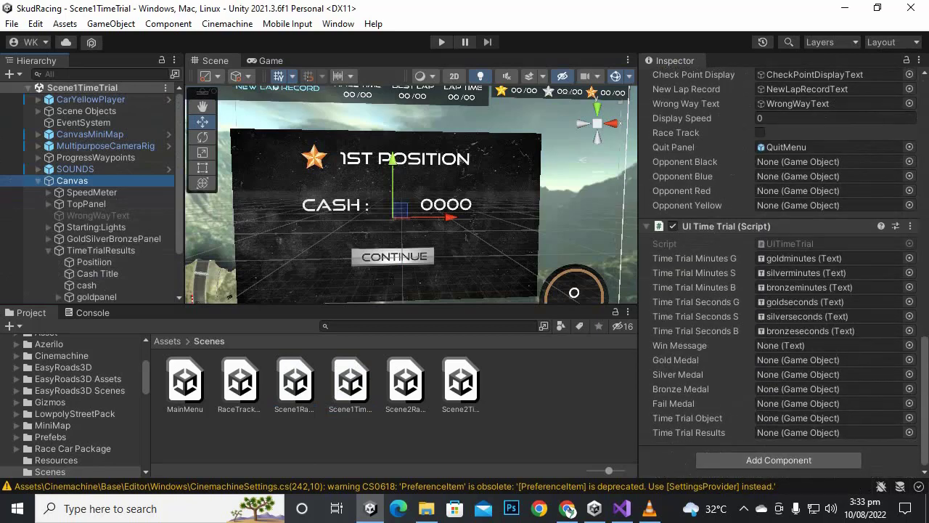
pyautogui.moveTo(101, 251); pyautogui.dragTo(813, 433)
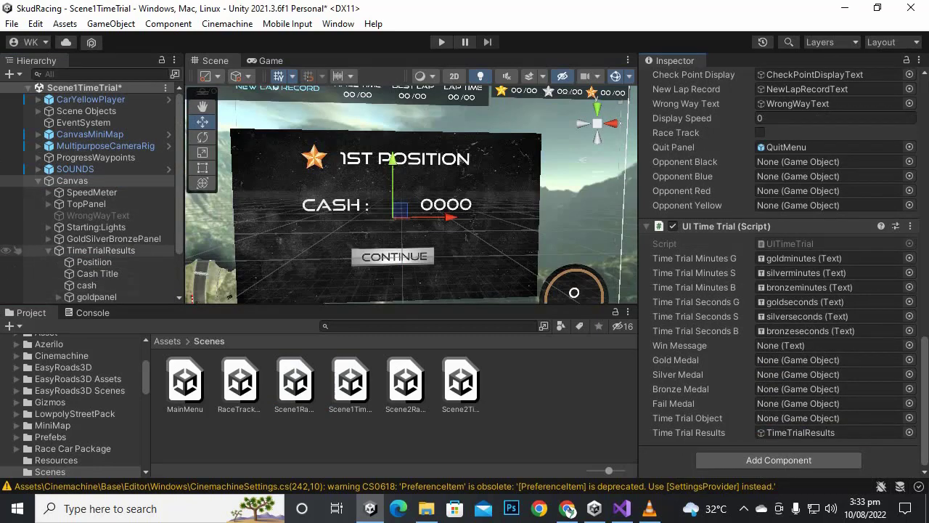
pyautogui.moveTo(114, 238); pyautogui.dragTo(806, 418)
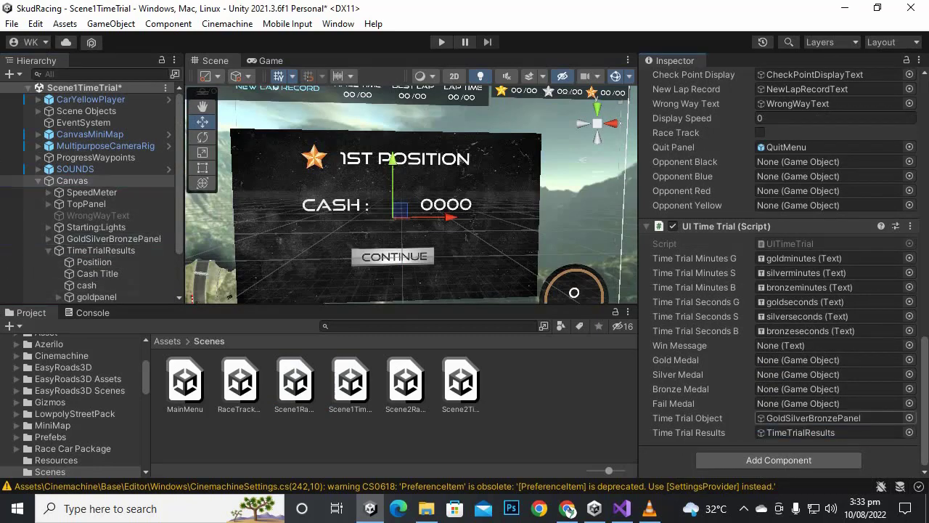
# - Assign failpanel, bronzepanel, Silverpanel and goldpanel to the matching medal references and Positiion as Win Message in the Canvas's UI Time Trial script
pyautogui.scroll(-3, 87, 283)
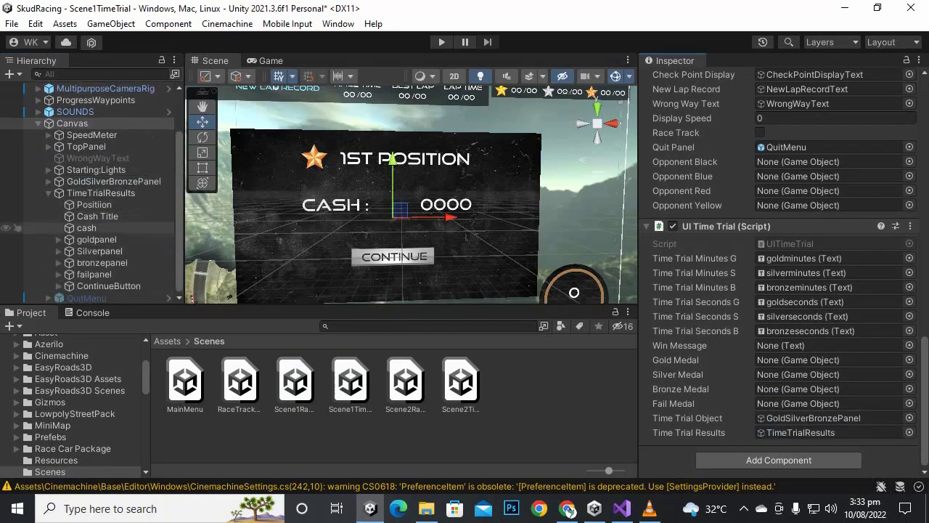
pyautogui.moveTo(94, 274); pyautogui.dragTo(828, 403)
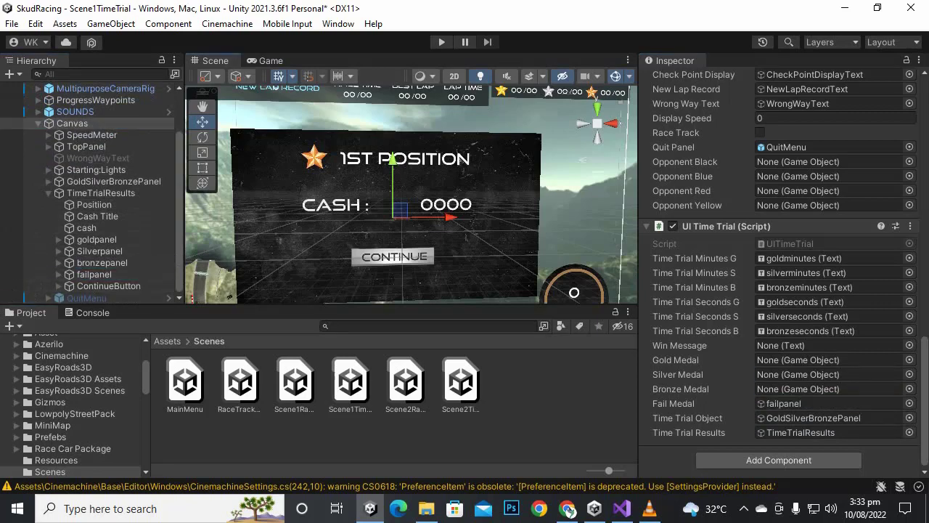
pyautogui.moveTo(102, 262); pyautogui.dragTo(828, 374)
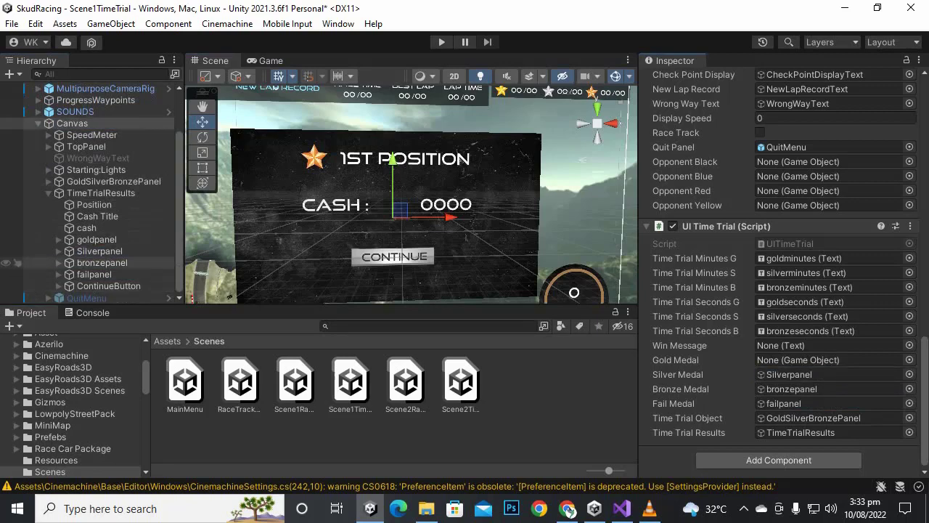
pyautogui.click(97, 240)
pyautogui.moveTo(97, 240); pyautogui.dragTo(827, 359)
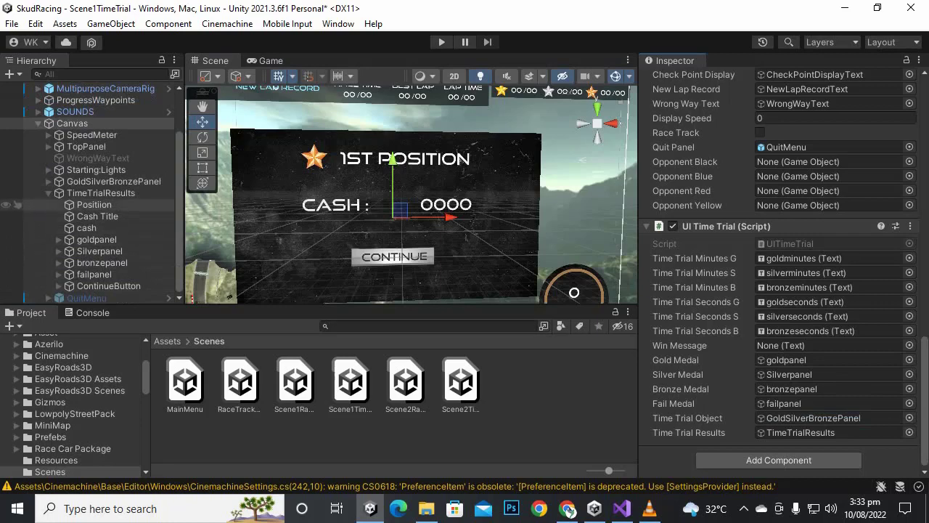
pyautogui.moveTo(95, 205); pyautogui.dragTo(827, 345)
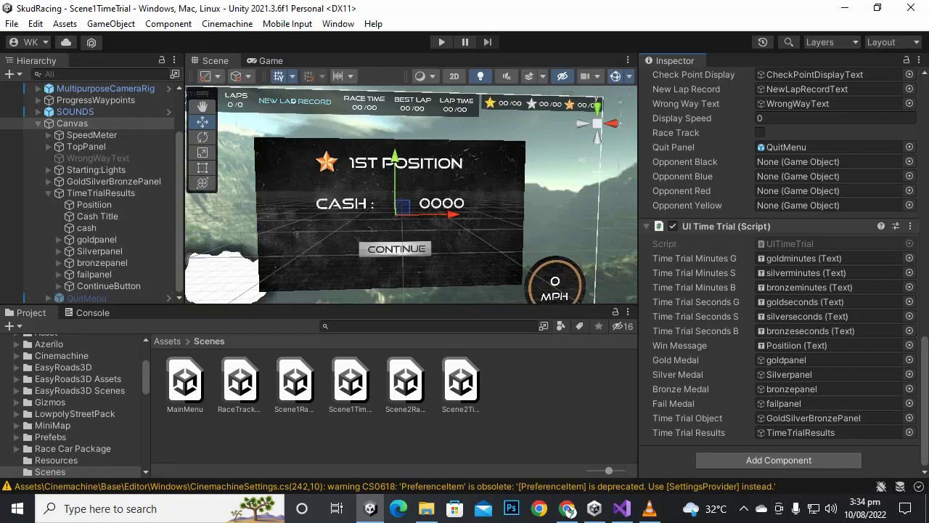
# - In Visual Studio, review the Cash text field and the GoldCash, SilverCash and BronzeCash variables declared in UITimeTrial.cs
pyautogui.click(743, 508)
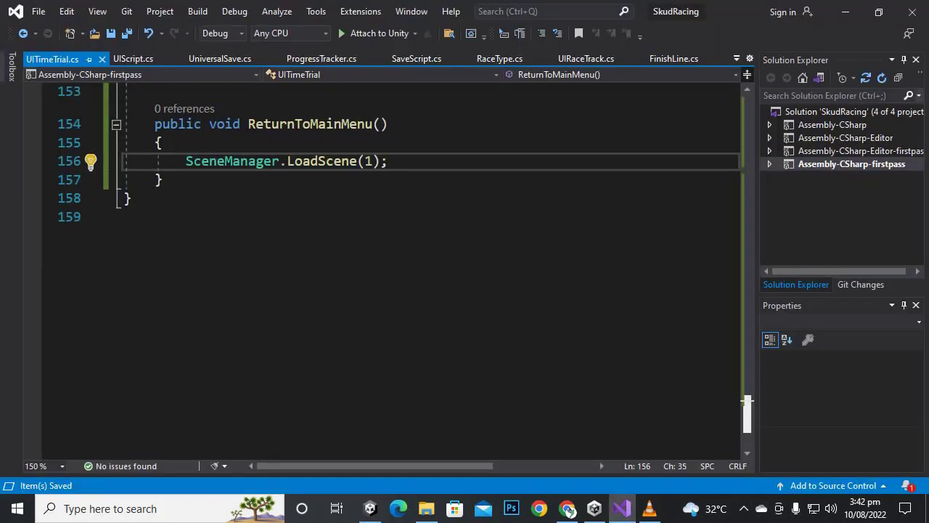
pyautogui.moveTo(747, 415); pyautogui.dragTo(748, 114)
pyautogui.scroll(-3, 382, 270)
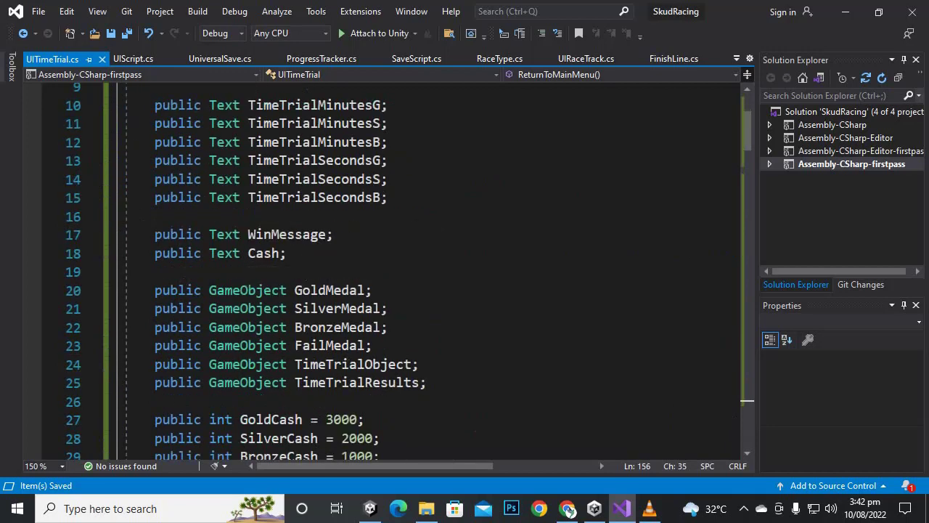
pyautogui.click(287, 254)
pyautogui.scroll(-3, 382, 270)
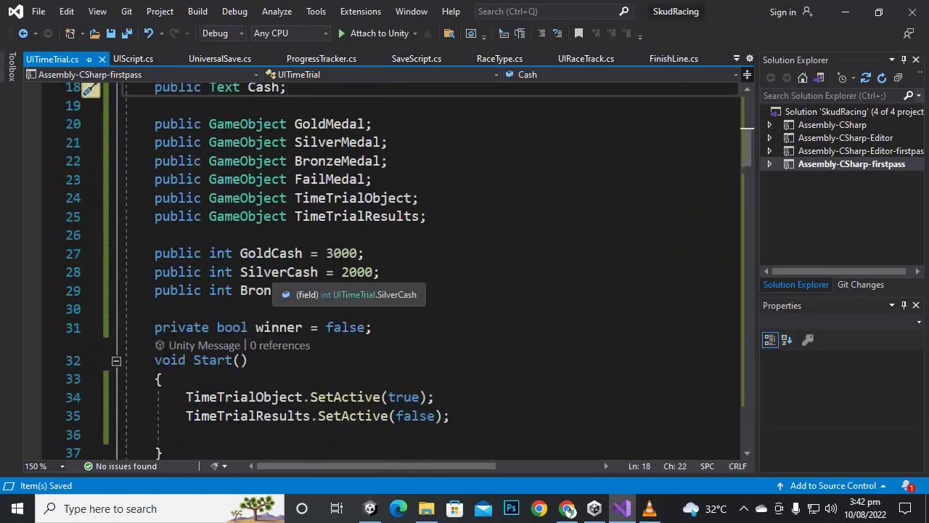
pyautogui.moveTo(155, 253); pyautogui.dragTo(379, 272)
pyautogui.click(264, 272)
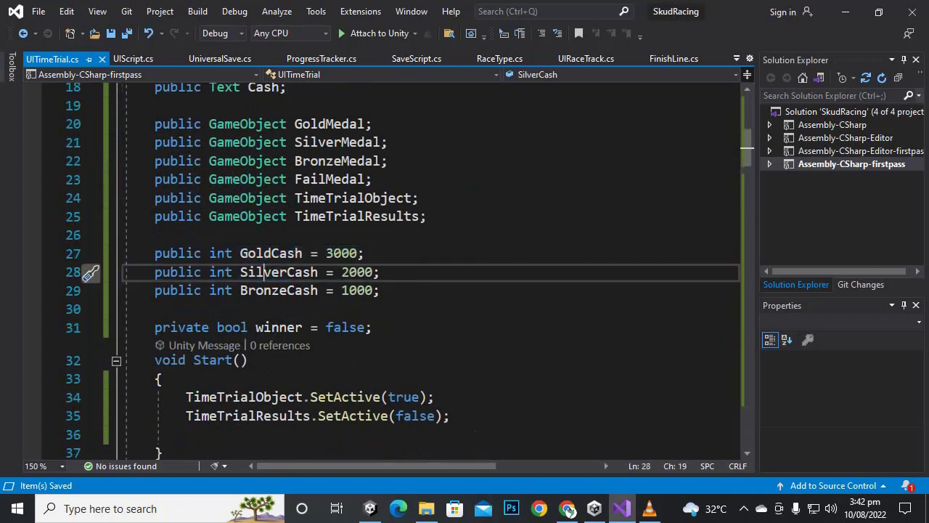
pyautogui.click(264, 291)
pyautogui.click(365, 290)
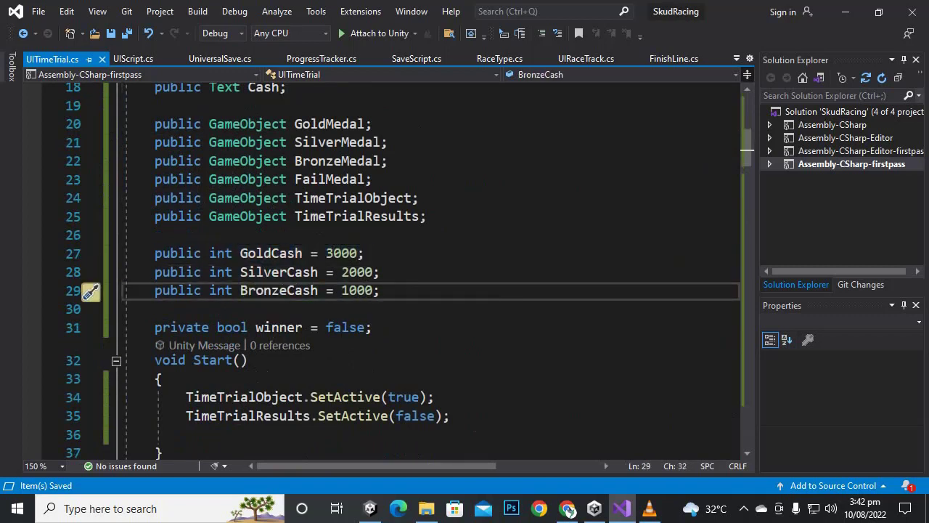
pyautogui.click(349, 272)
pyautogui.click(333, 253)
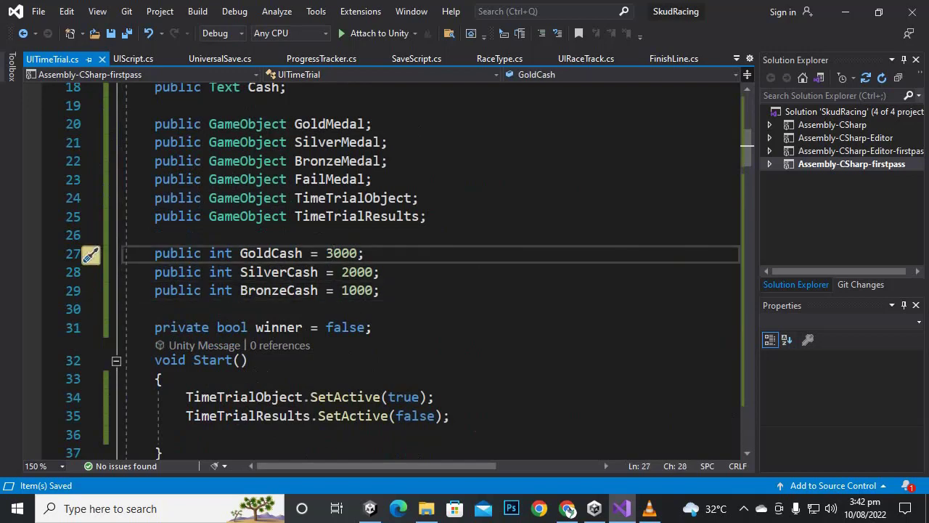
# - Review the RaceOver check that starts the WinDisplay coroutine, and the beginning of that coroutine
pyautogui.scroll(-5, 333, 253)
pyautogui.scroll(-15, 334, 254)
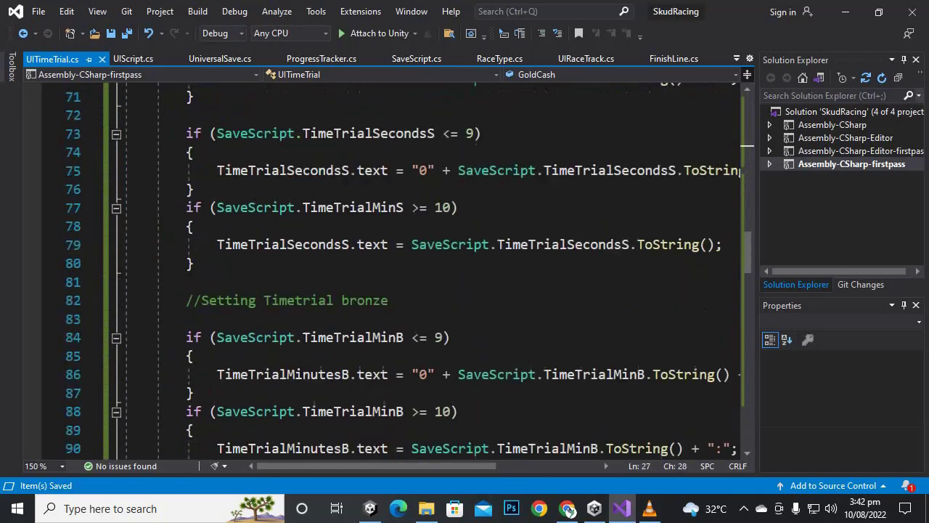
pyautogui.scroll(-7, 333, 254)
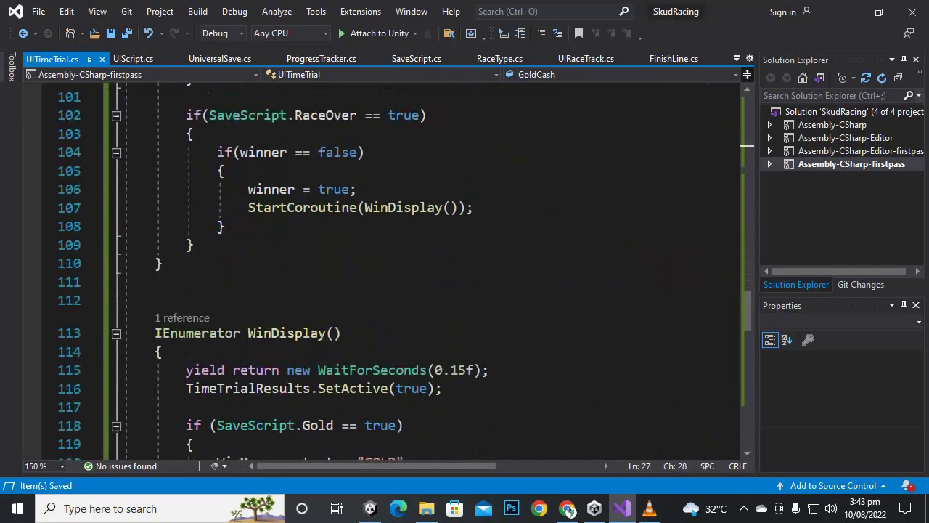
pyautogui.click(335, 333)
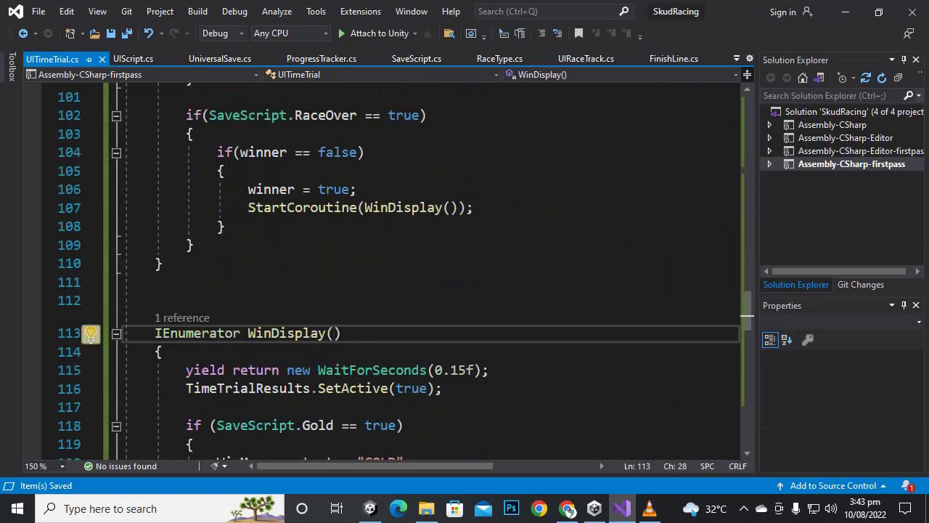
pyautogui.click(249, 189)
pyautogui.click(411, 208)
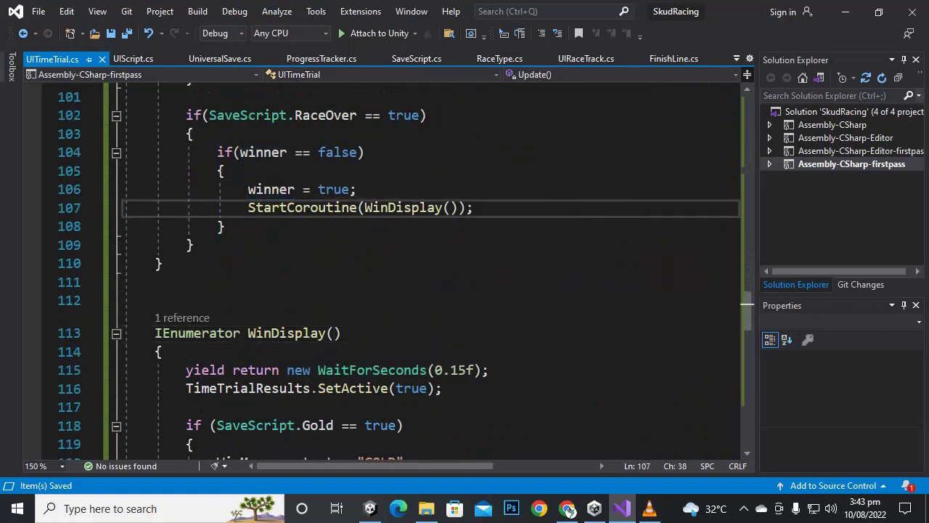
pyautogui.scroll(-2, 429, 269)
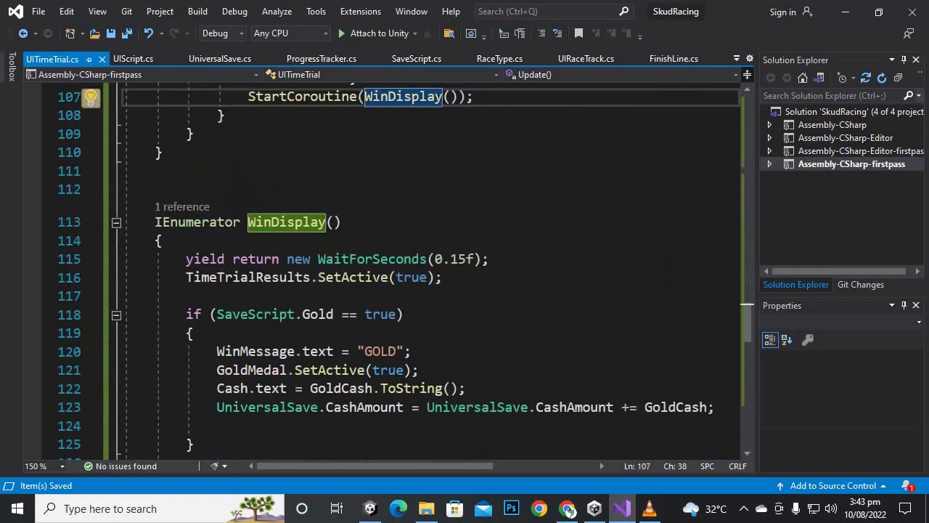
pyautogui.scroll(-2, 428, 268)
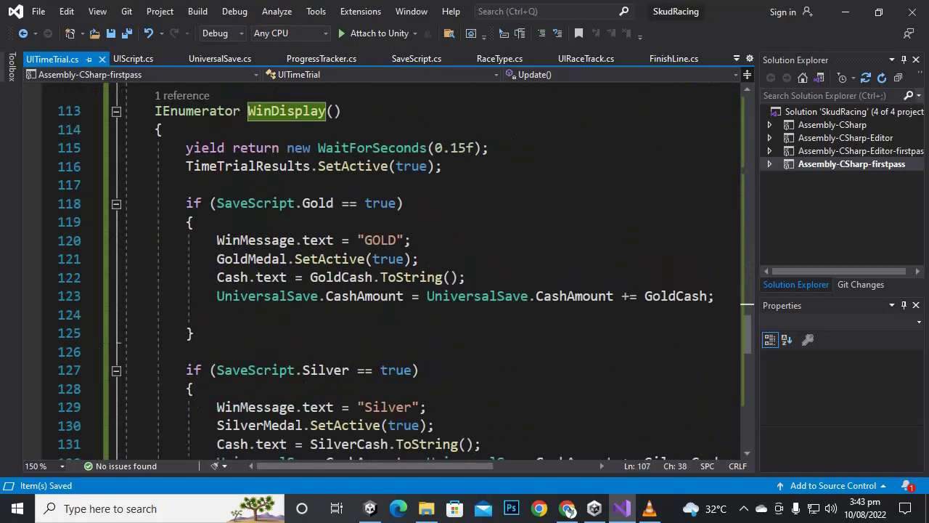
# - Examine the Gold branch of WinDisplay, where Cash.text shows GoldCash and UniversalSave.CashAmount is increased by GoldCash
pyautogui.click(257, 277)
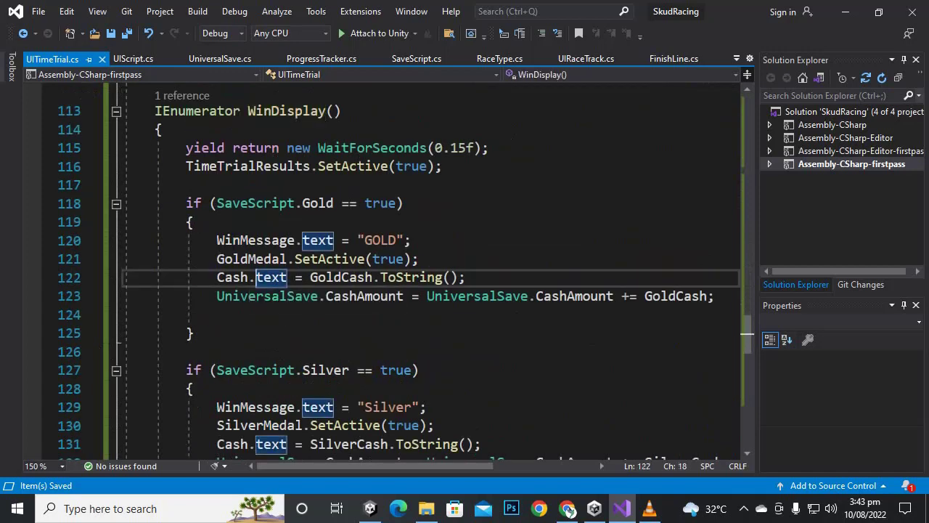
pyautogui.click(349, 278)
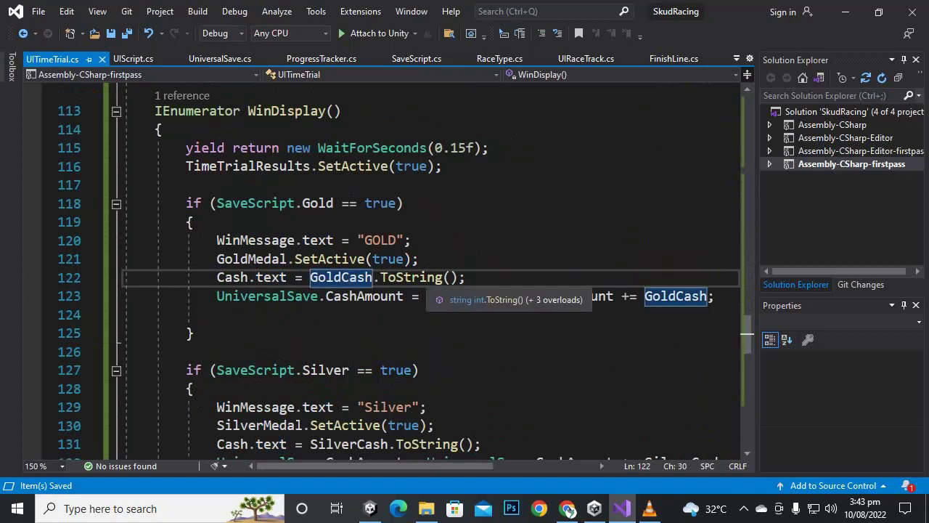
pyautogui.click(427, 278)
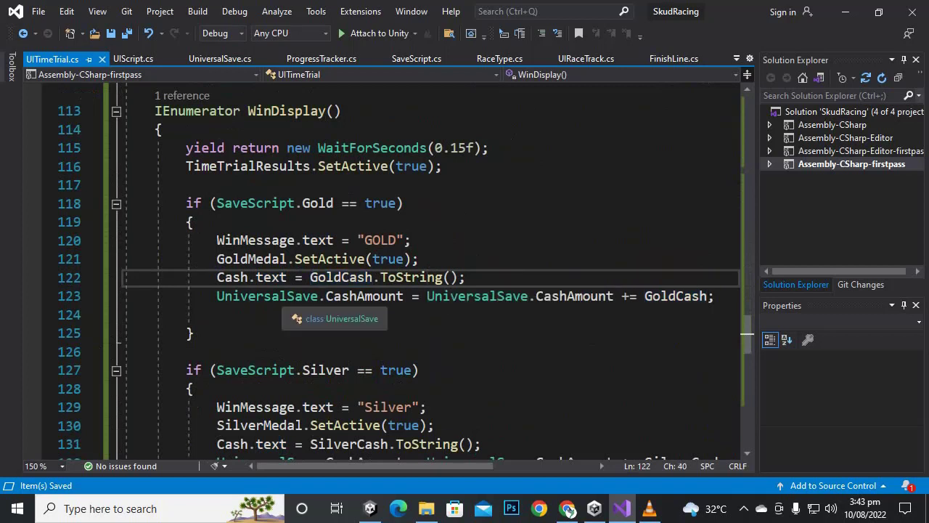
pyautogui.click(280, 296)
pyautogui.click(366, 296)
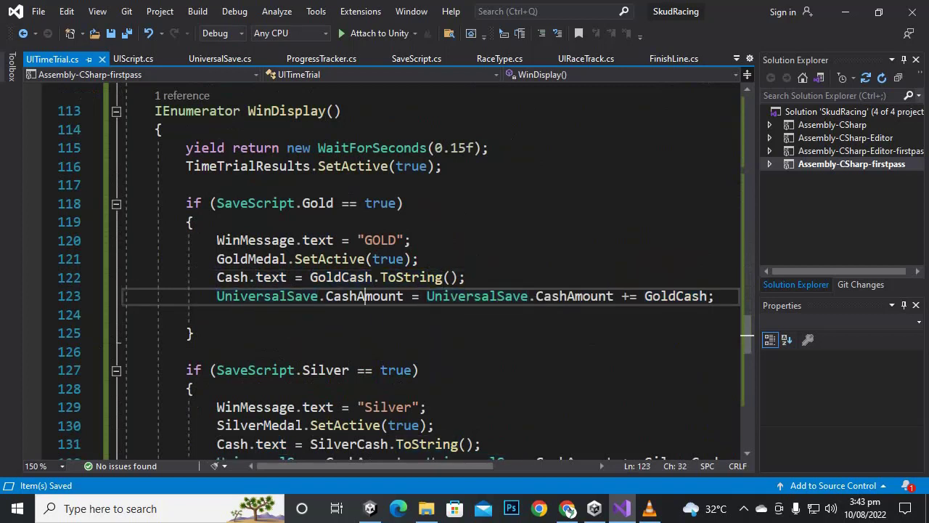
pyautogui.click(537, 296)
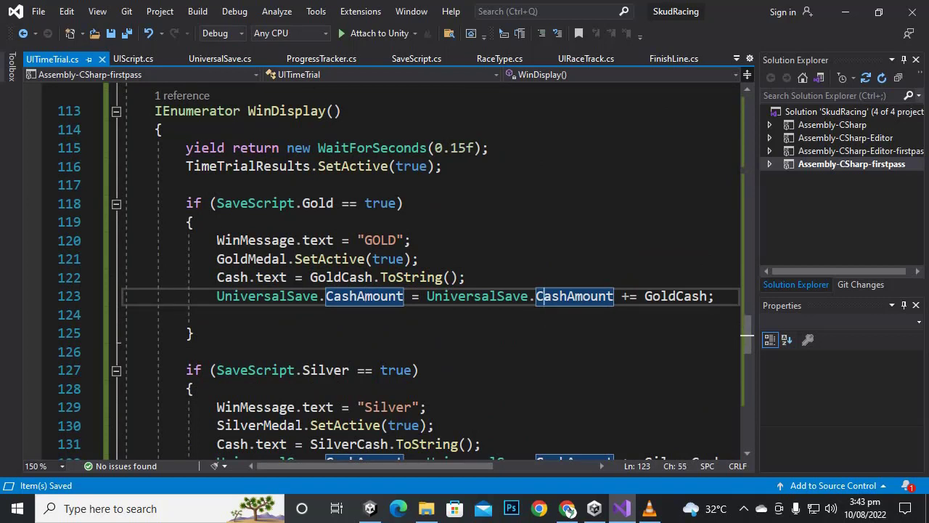
pyautogui.click(217, 315)
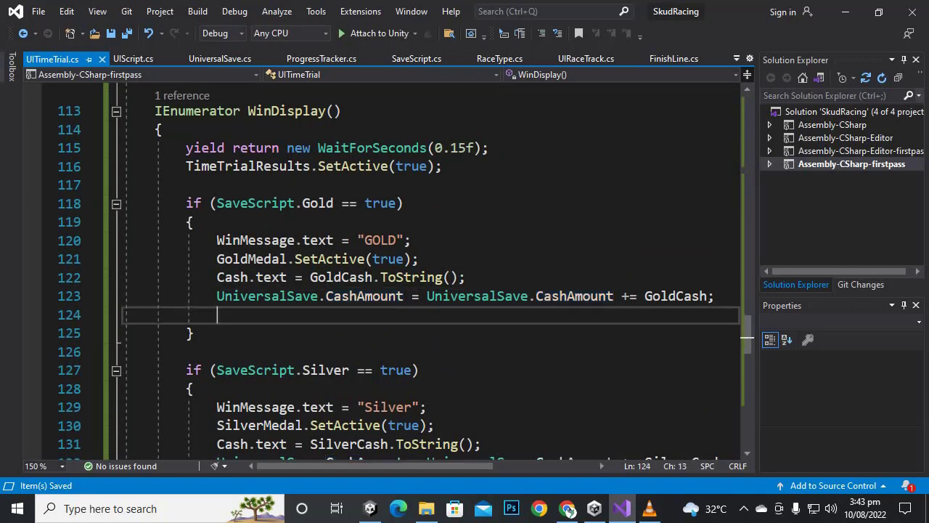
pyautogui.click(676, 296)
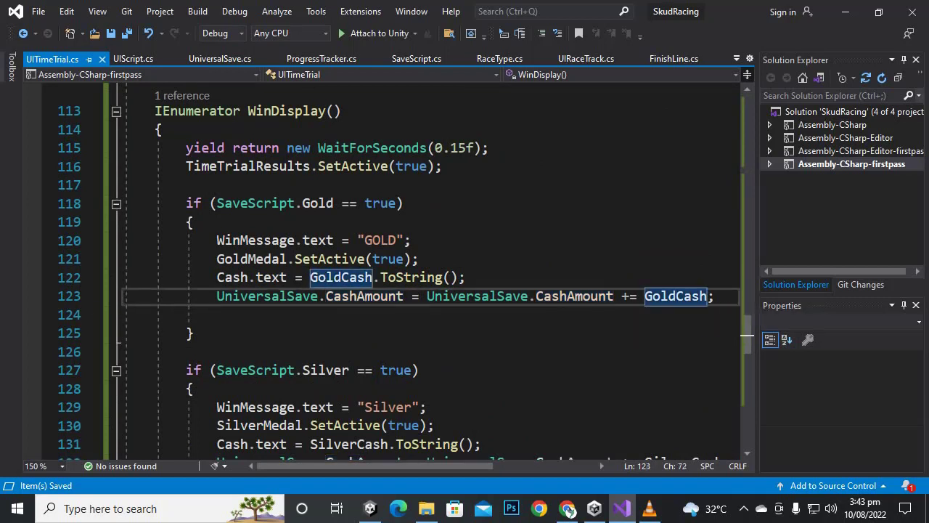
# - Examine how the Silver, Bronze and Fail branches of WinDisplay set the cash text and award cash
pyautogui.scroll(-4, 428, 276)
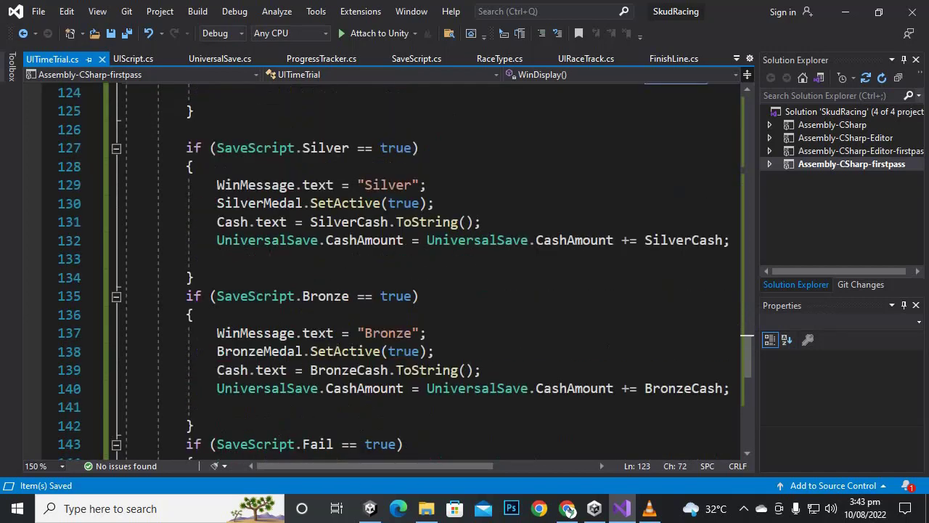
pyautogui.click(692, 240)
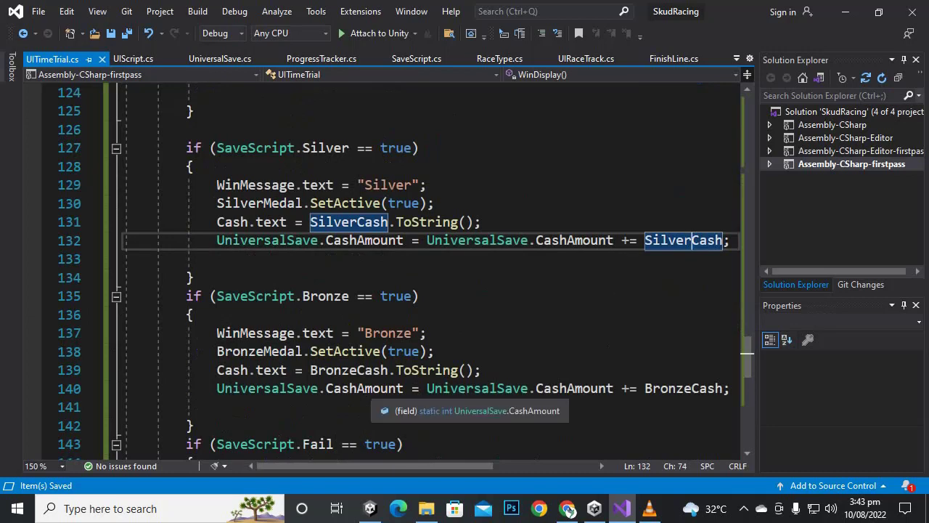
pyautogui.click(373, 389)
pyautogui.scroll(-2, 373, 388)
pyautogui.scroll(-1, 373, 388)
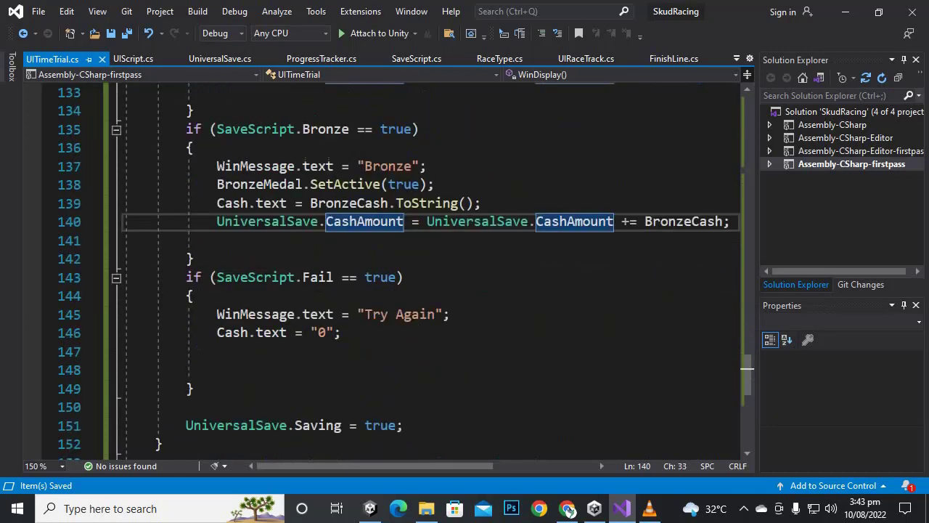
pyautogui.click(195, 259)
pyautogui.moveTo(216, 332); pyautogui.dragTo(341, 333)
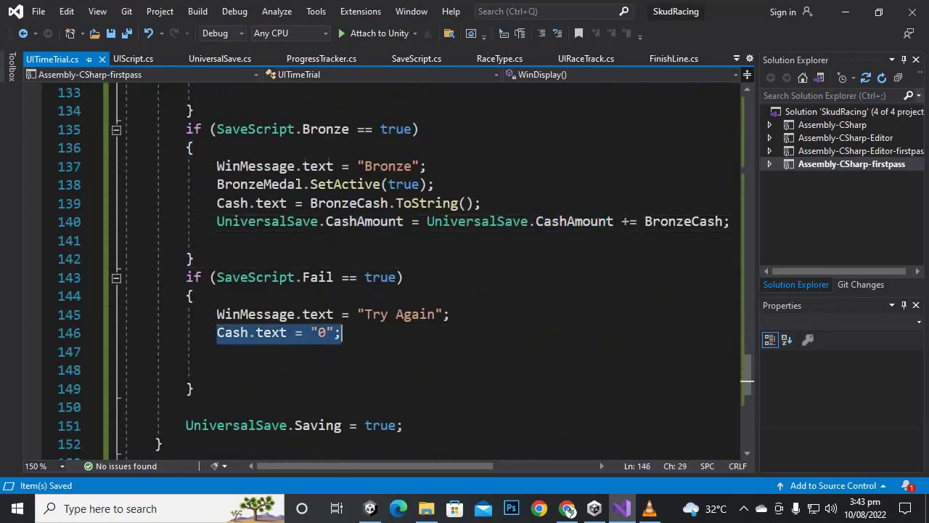
pyautogui.click(210, 352)
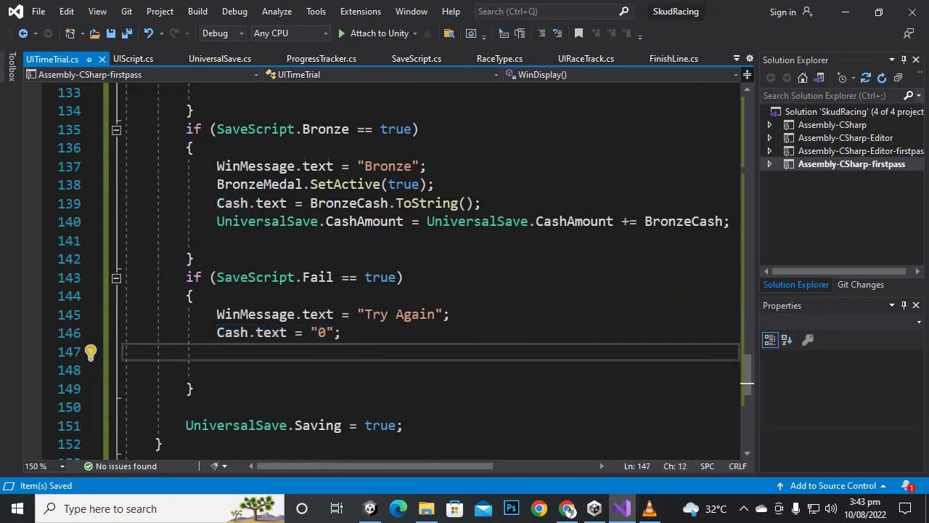
# - Examine the end of WinDisplay, from the Fail branch to the UniversalSave.Saving = true line that follows all the medal checks
pyautogui.scroll(-3, 428, 268)
pyautogui.scroll(4, 428, 268)
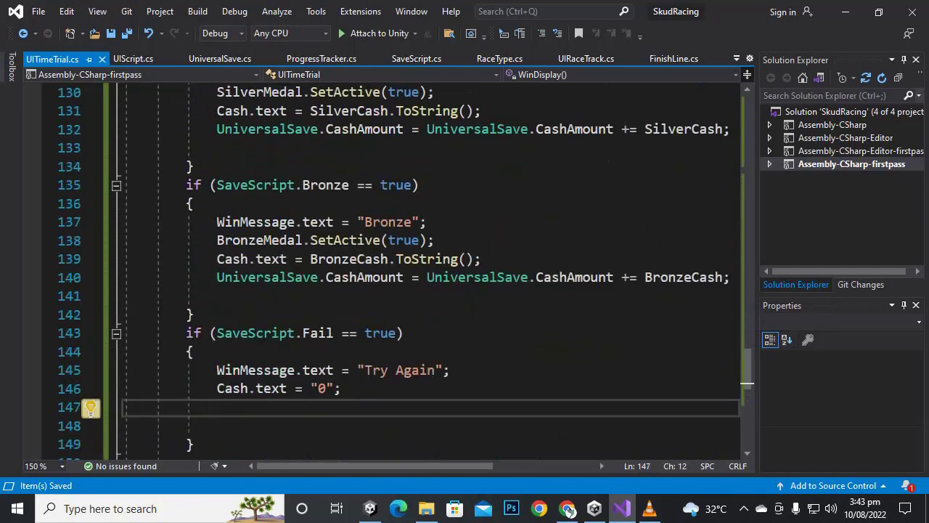
pyautogui.scroll(-3, 429, 269)
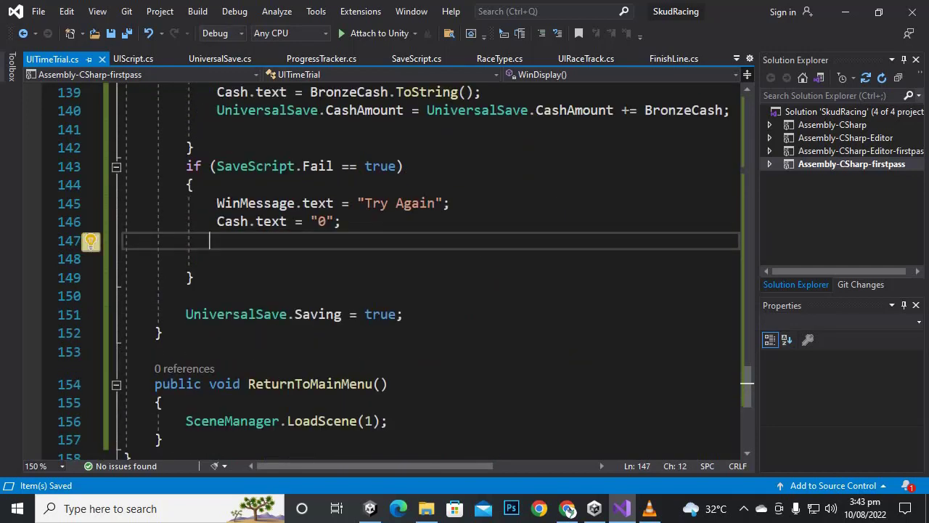
pyautogui.moveTo(186, 314); pyautogui.dragTo(343, 314)
pyautogui.click(170, 167)
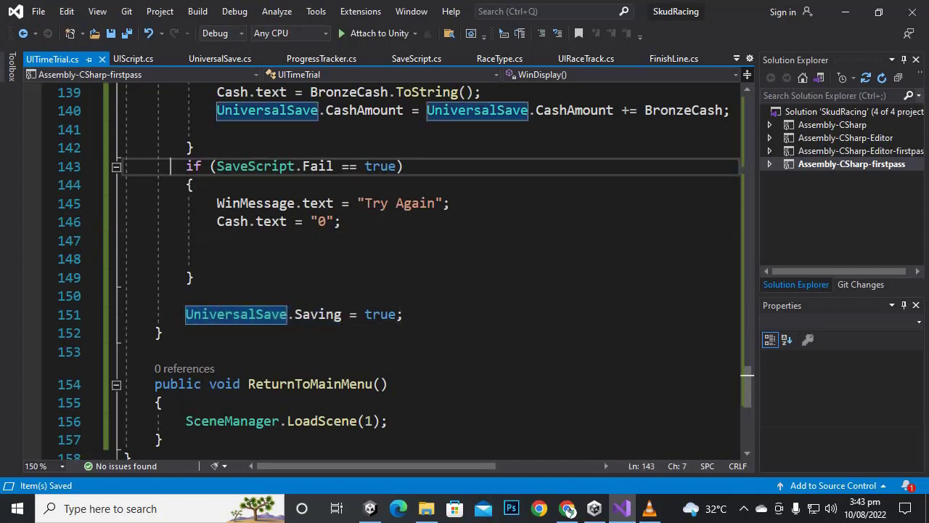
pyautogui.click(195, 277)
pyautogui.moveTo(185, 314); pyautogui.dragTo(404, 314)
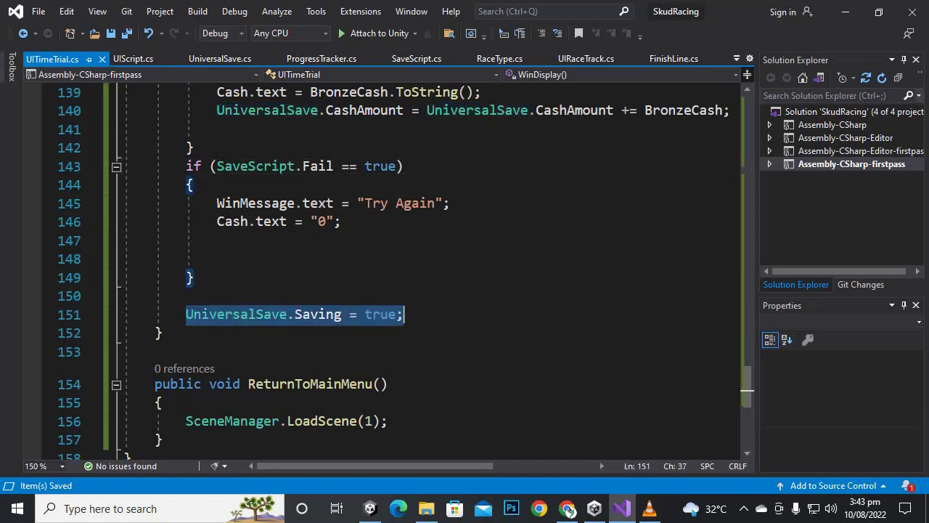
pyautogui.press('Down')
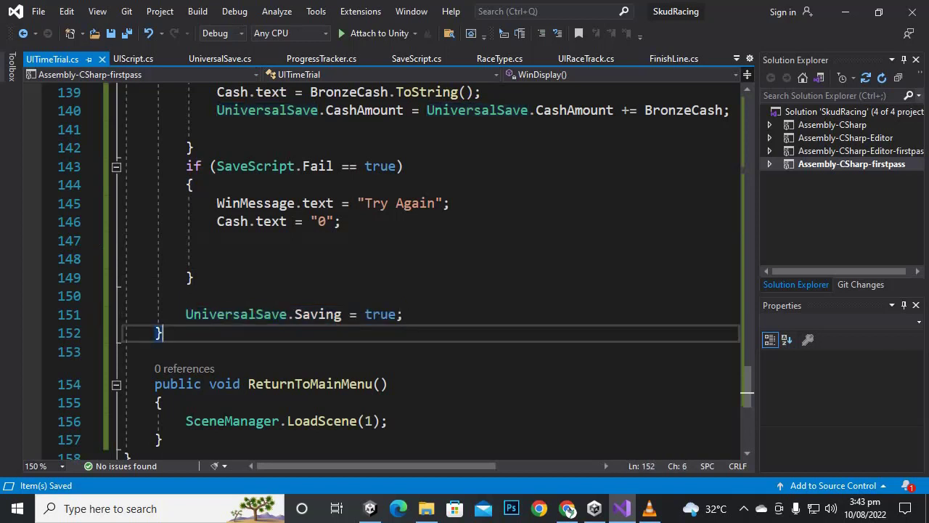
pyautogui.click(397, 314)
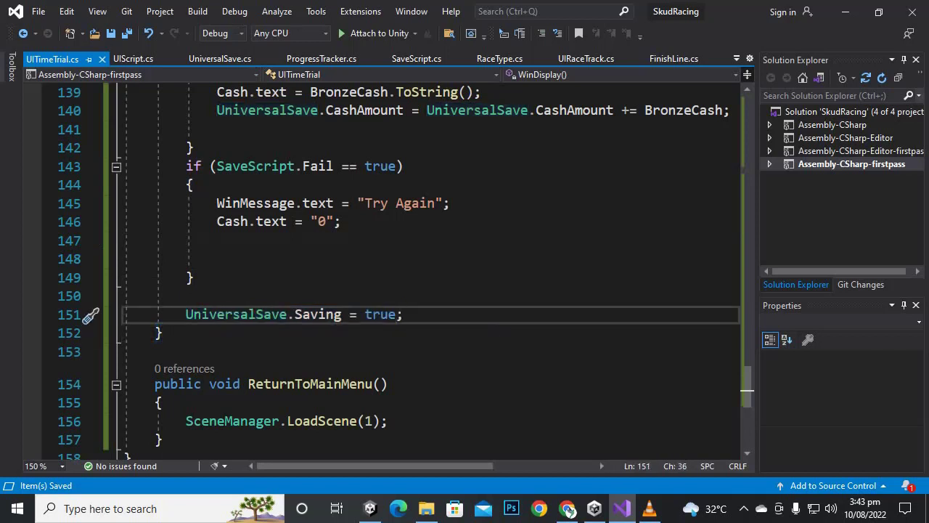
pyautogui.click(263, 315)
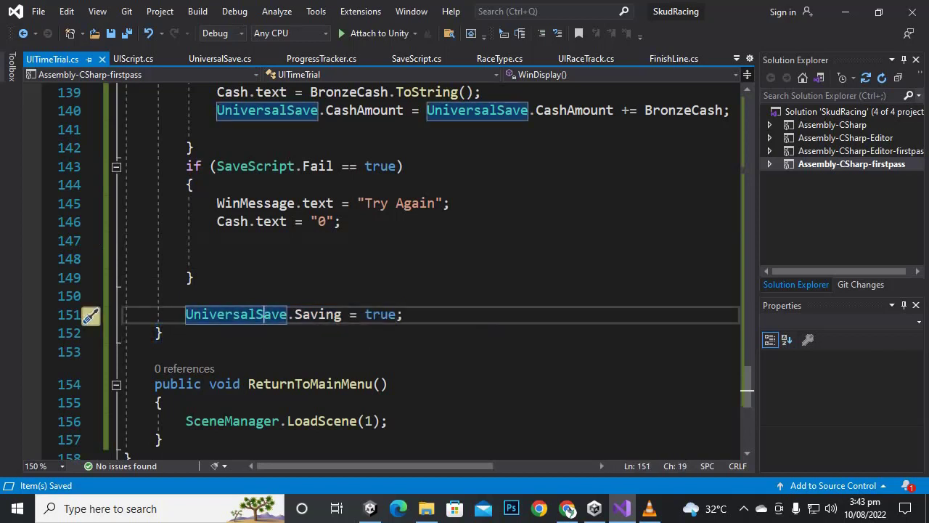
pyautogui.click(163, 333)
# - Review the public ReturnToMainMenu method and its SceneManager.LoadScene(1) call
pyautogui.scroll(-1, 363, 334)
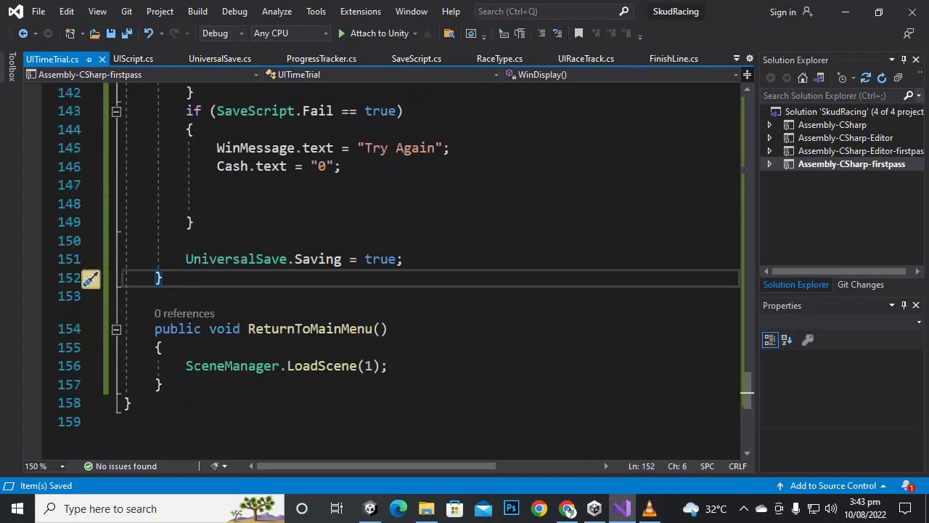
pyautogui.moveTo(155, 328); pyautogui.dragTo(163, 385)
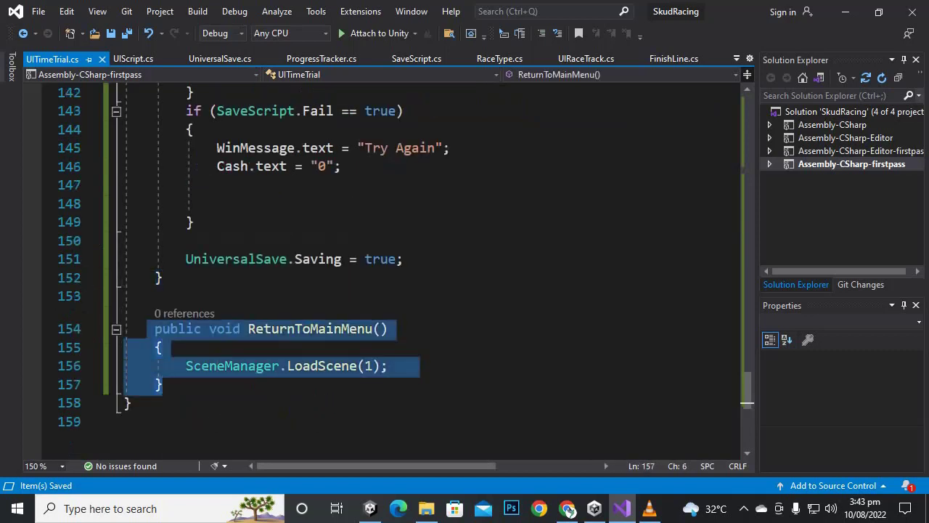
pyautogui.click(327, 329)
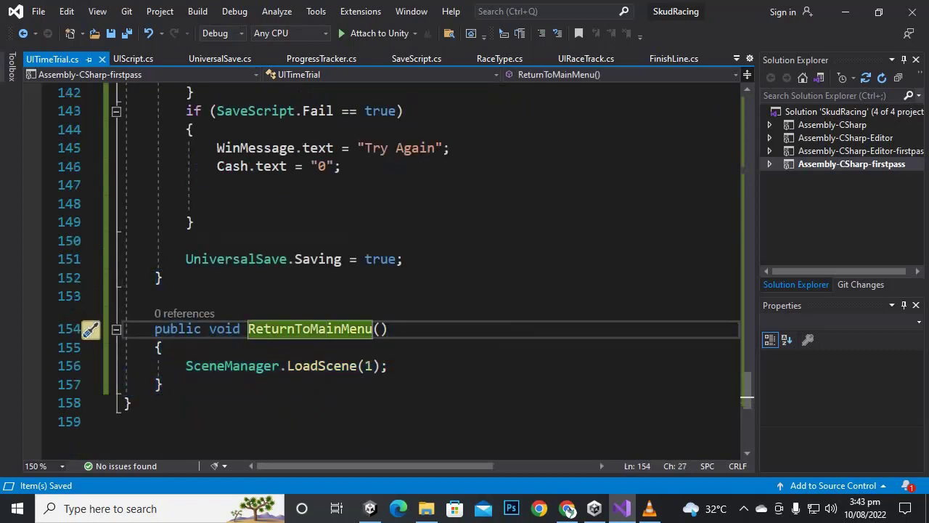
pyautogui.click(326, 366)
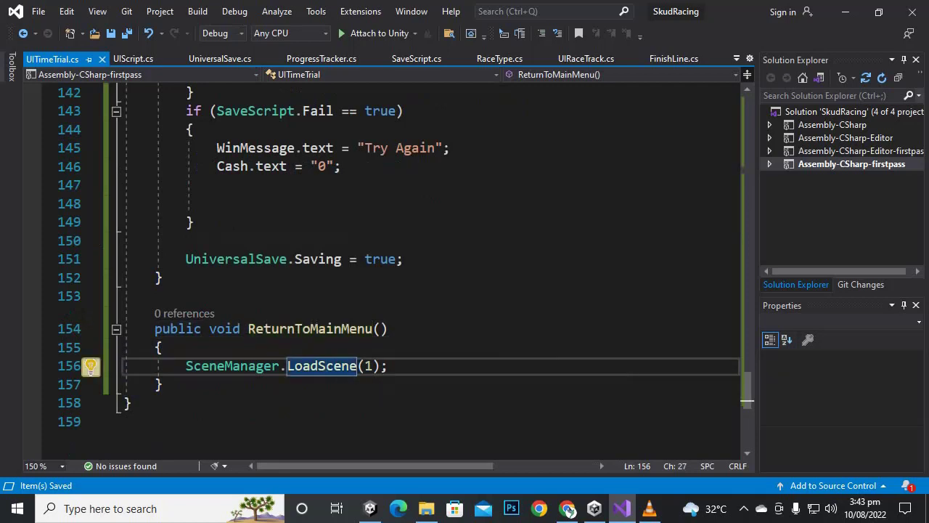
pyautogui.click(373, 366)
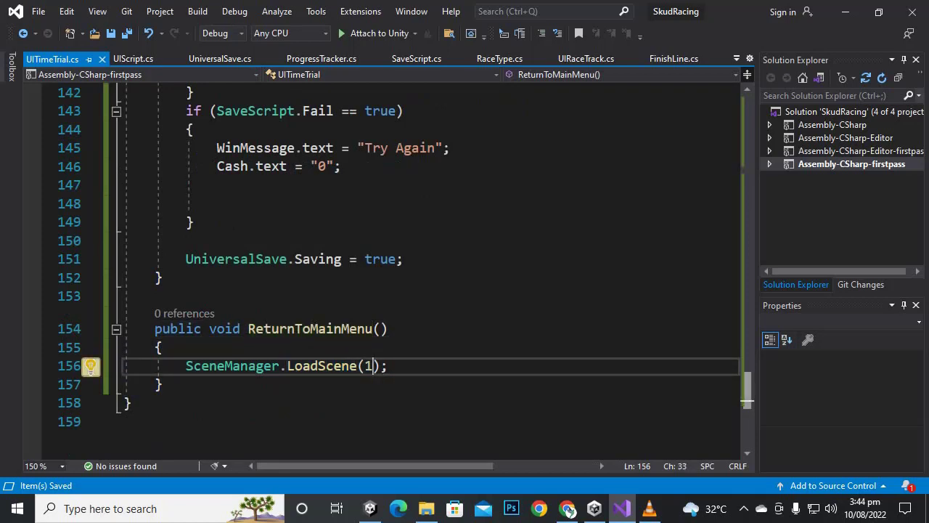
# - Check the using UnityEngine.SceneManagement directive at the start of UITimeTrial.cs
pyautogui.moveTo(748, 390); pyautogui.dragTo(748, 108)
pyautogui.click(389, 166)
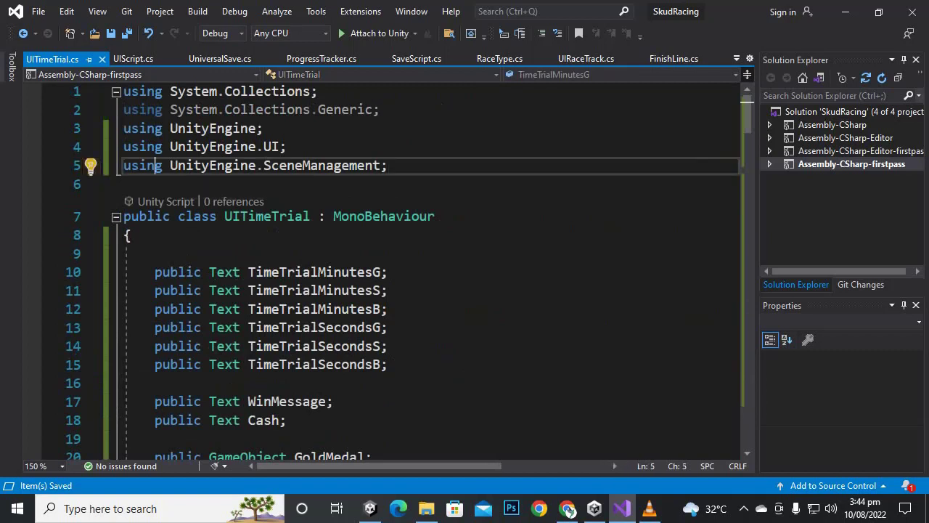
pyautogui.moveTo(170, 165); pyautogui.dragTo(357, 166)
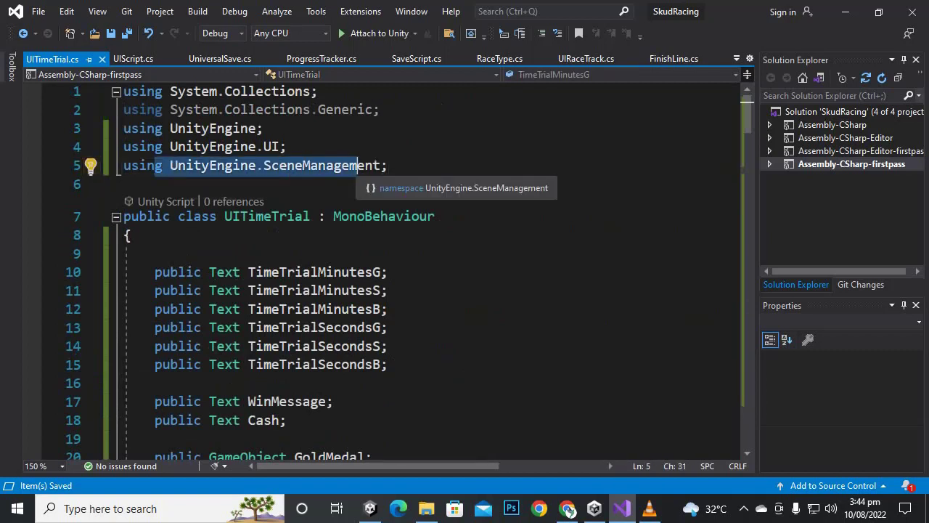
pyautogui.click(435, 217)
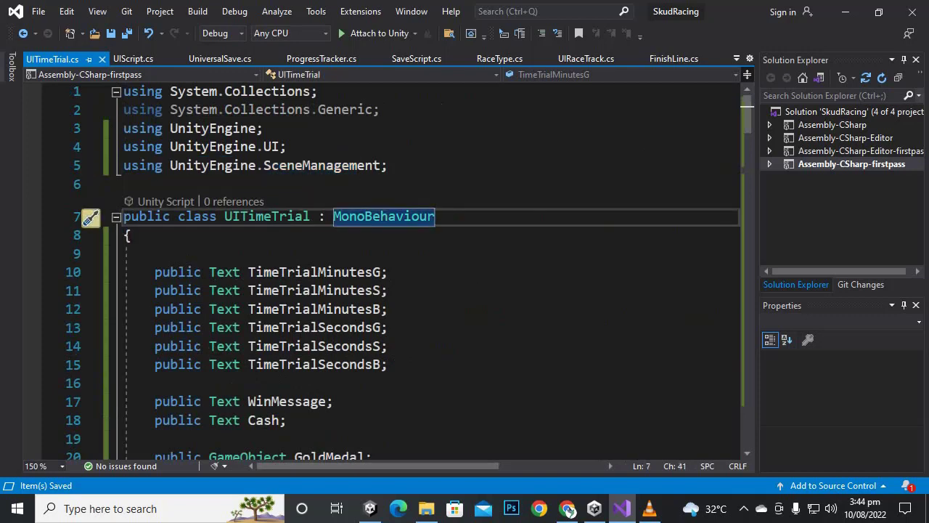
# - Switch to Unity and assign the cash text under TimeTrialResults to the Cash field of the Canvas's UI Time Trial script
pyautogui.click(845, 12)
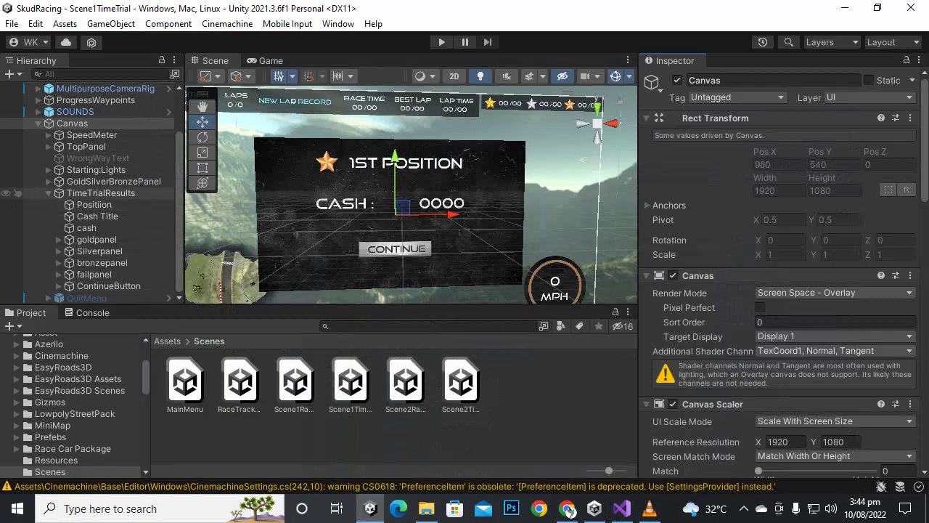
pyautogui.click(101, 193)
pyautogui.scroll(-5, 781, 203)
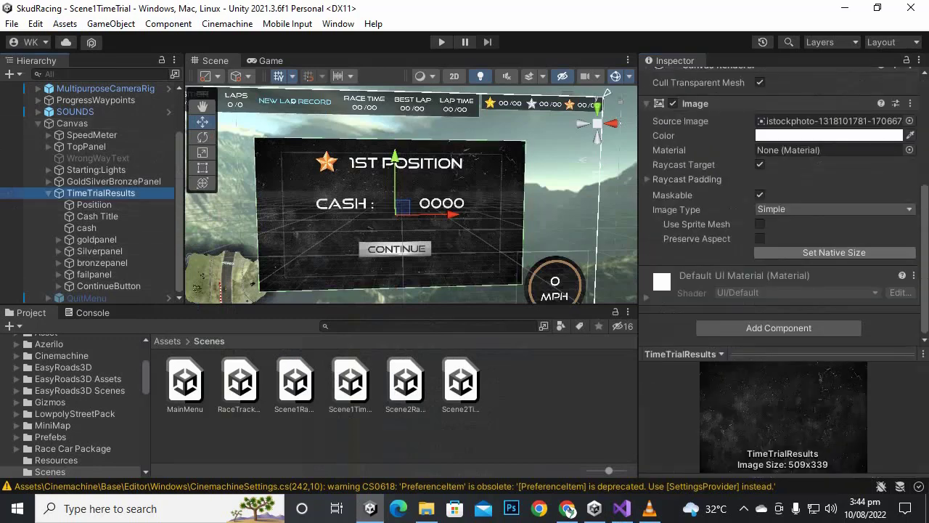
pyautogui.click(72, 123)
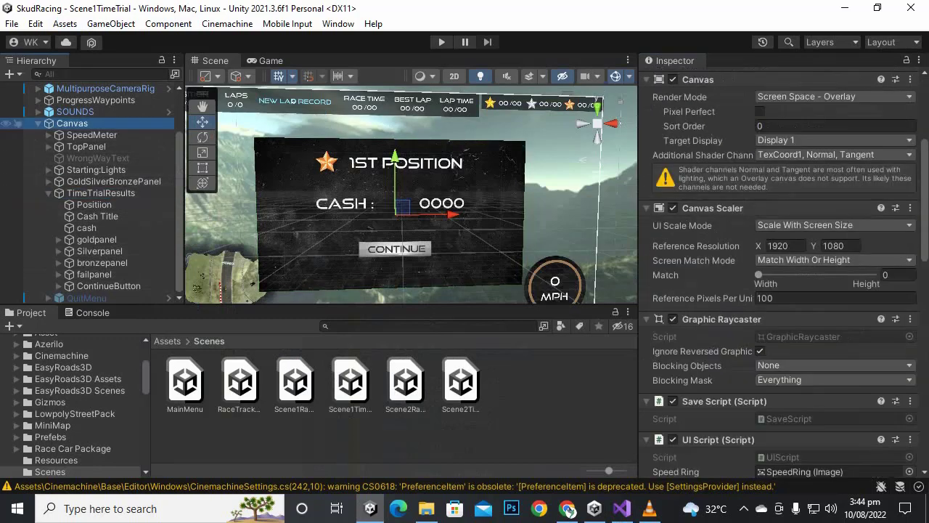
pyautogui.scroll(-15, 781, 291)
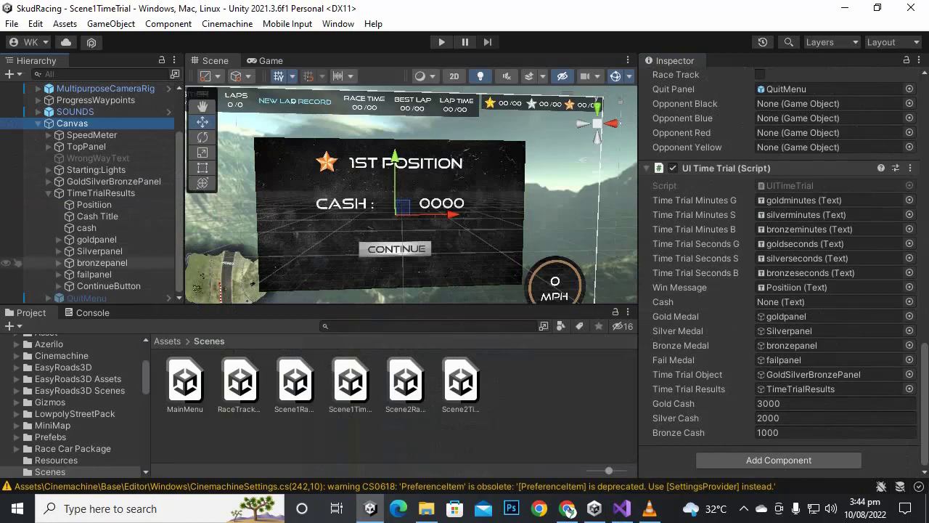
pyautogui.moveTo(86, 228); pyautogui.dragTo(798, 302)
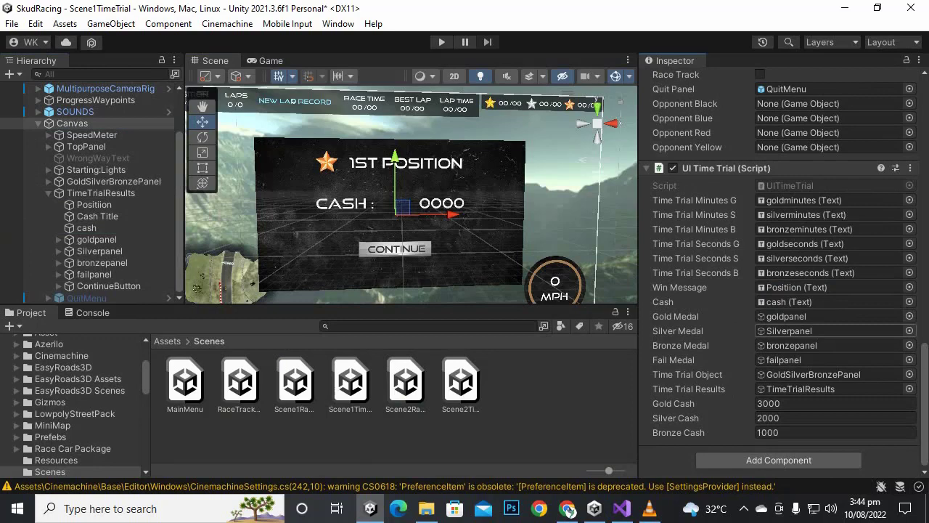
# - Set ContinueButton's On Click event to call UITimeTrial.ReturnToMainMenu on the Canvas object
pyautogui.click(109, 285)
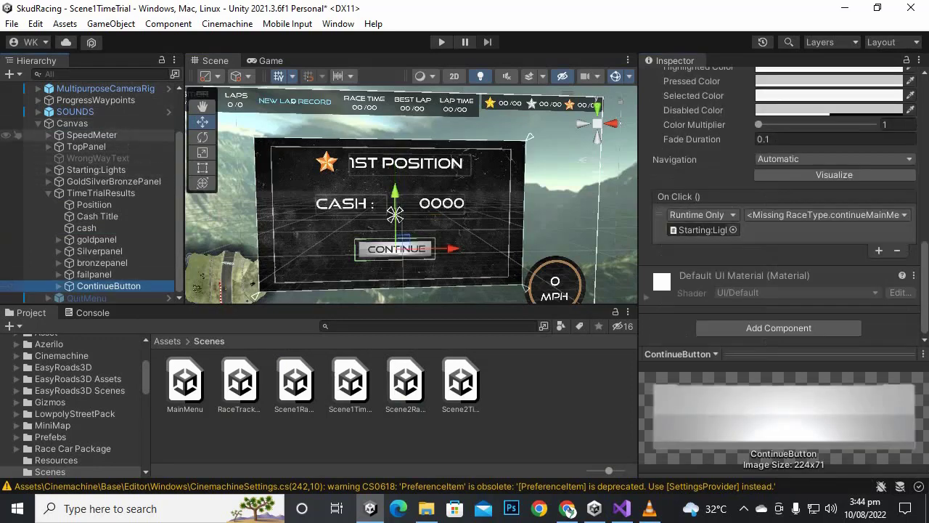
pyautogui.moveTo(72, 123); pyautogui.dragTo(701, 230)
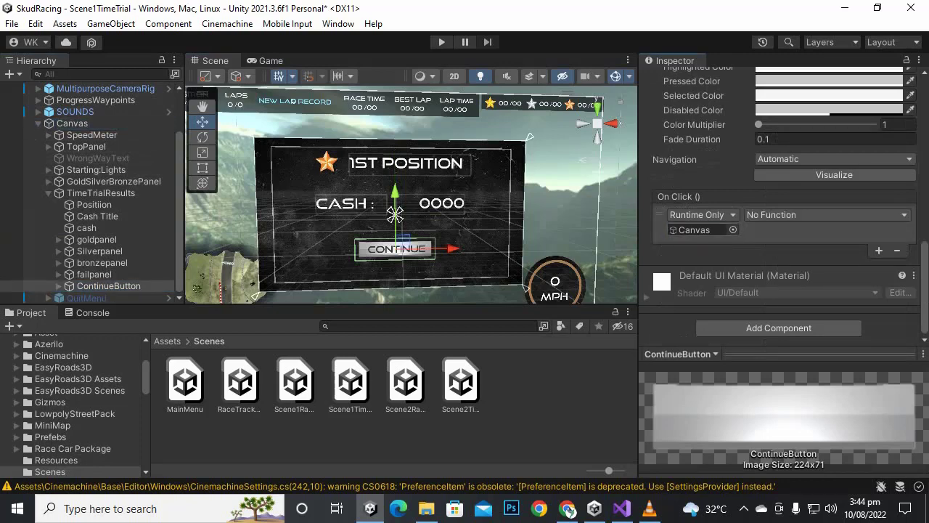
pyautogui.click(827, 214)
pyautogui.moveTo(798, 363)
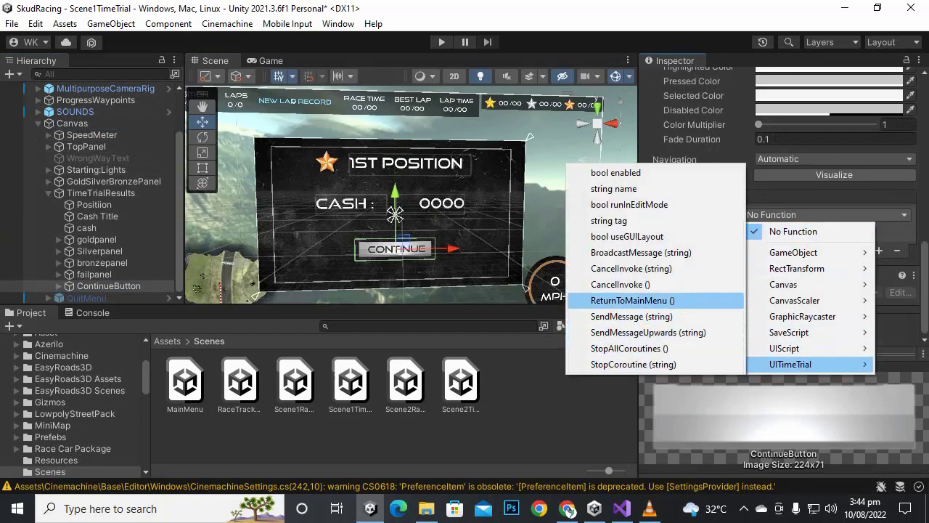
pyautogui.click(631, 300)
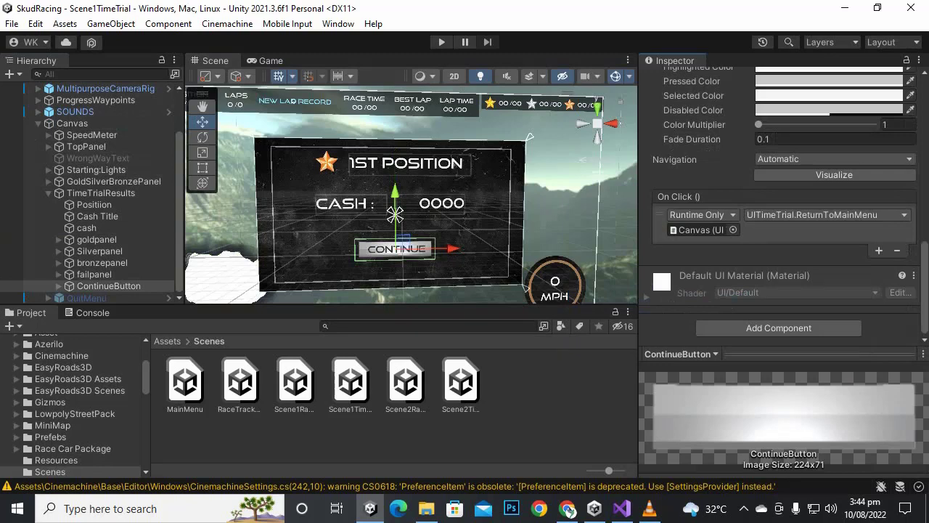
# - In the Scene2TimeTrial scene, assign the cash text to the Cash field of CanvasScene2Timetrial's UI Time Trial script
pyautogui.click(406, 382)
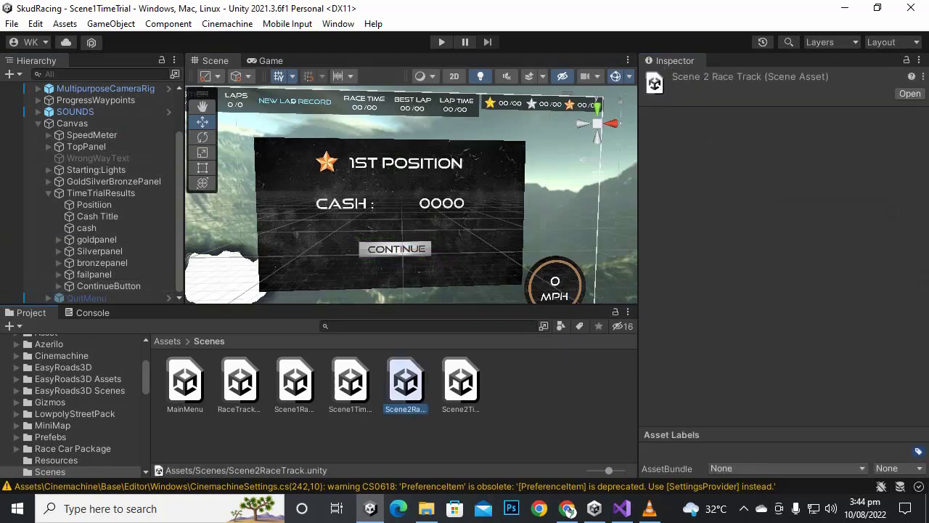
pyautogui.click(461, 382)
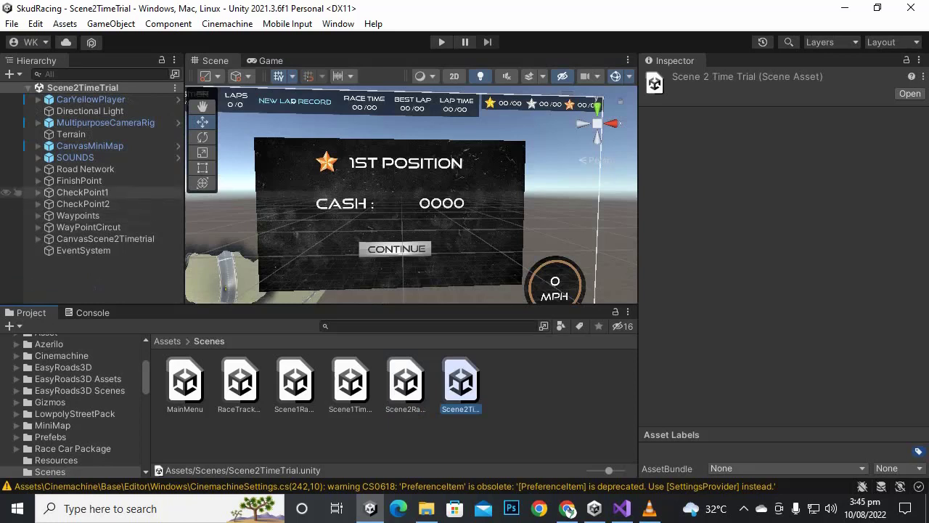
pyautogui.click(105, 239)
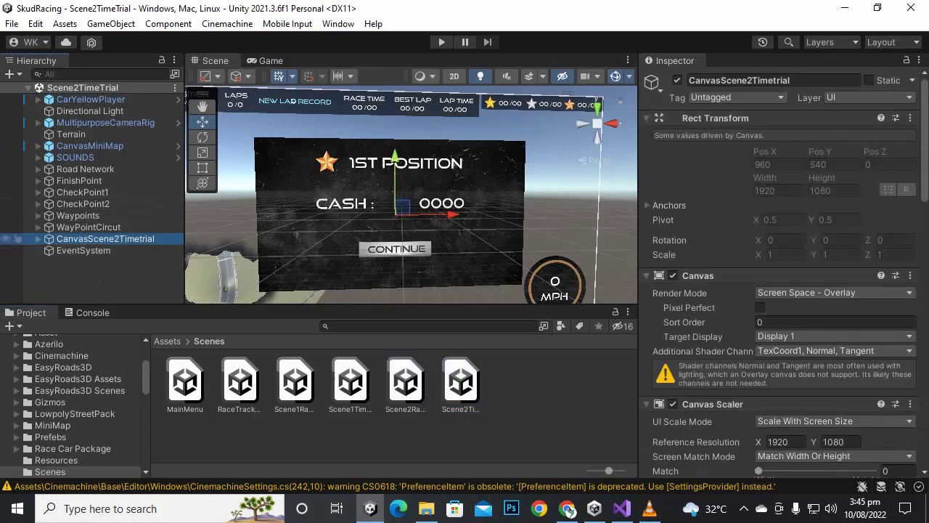
pyautogui.click(38, 238)
pyautogui.scroll(-20, 832, 251)
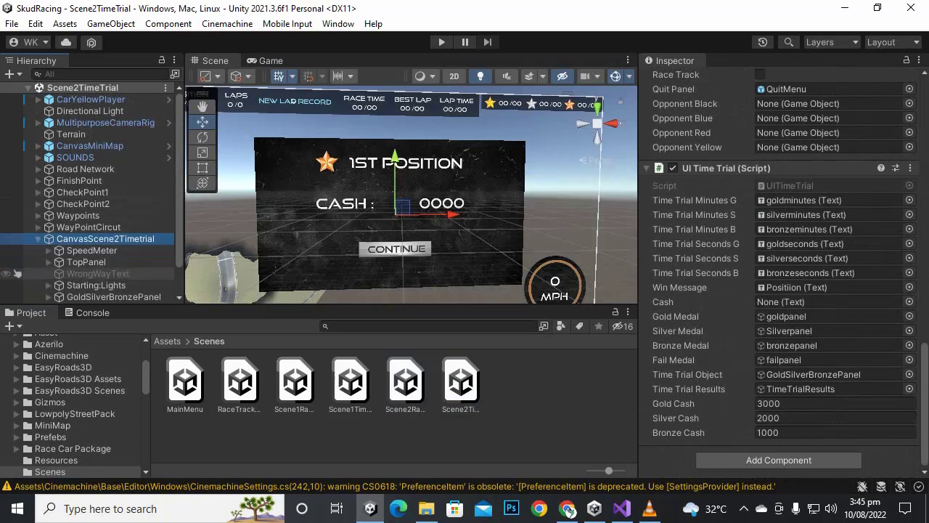
pyautogui.scroll(-1, 88, 276)
pyautogui.click(48, 274)
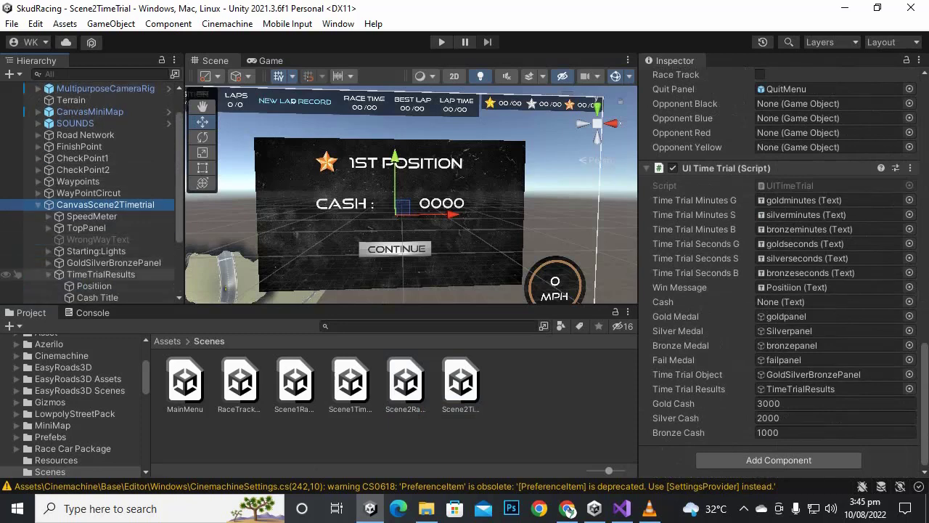
pyautogui.scroll(-3, 79, 244)
pyautogui.moveTo(87, 217); pyautogui.dragTo(795, 302)
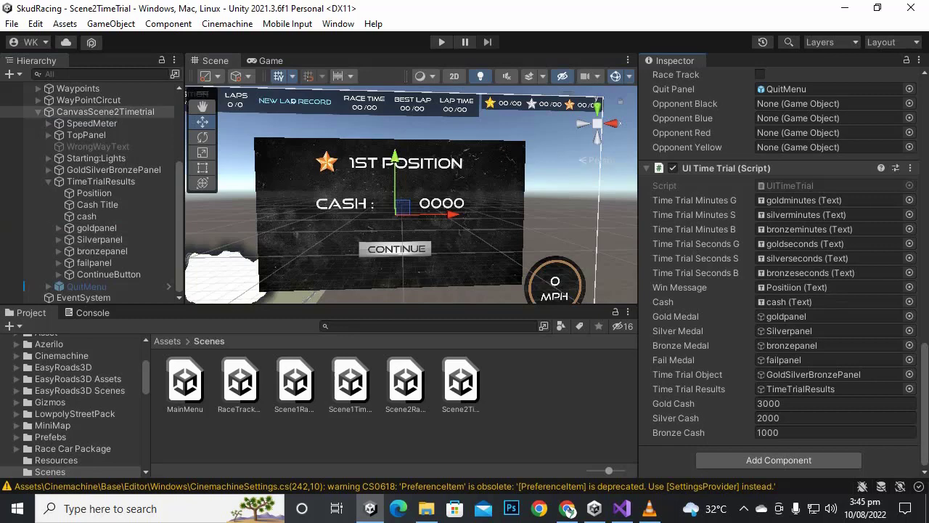
# - Open the RaceTrackSelection scene and clear all PlayerPrefs
pyautogui.doubleClick(240, 381)
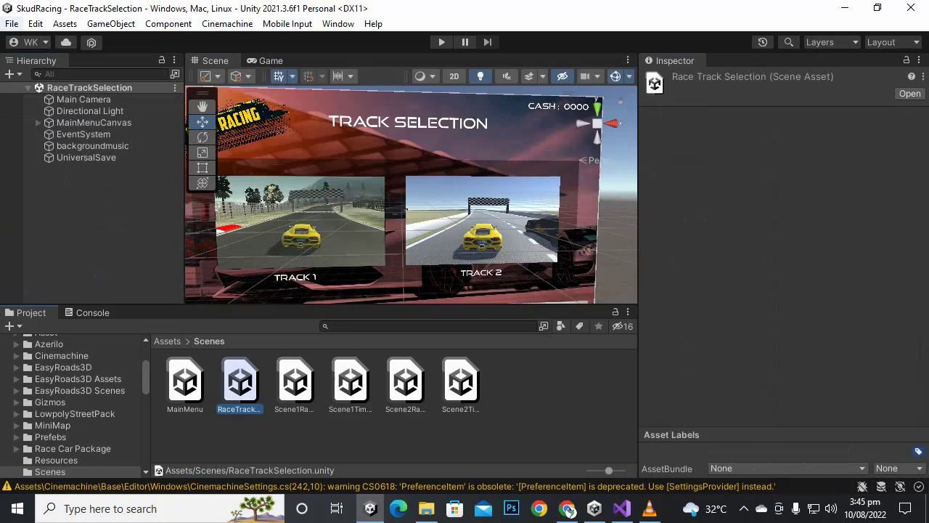
pyautogui.click(35, 23)
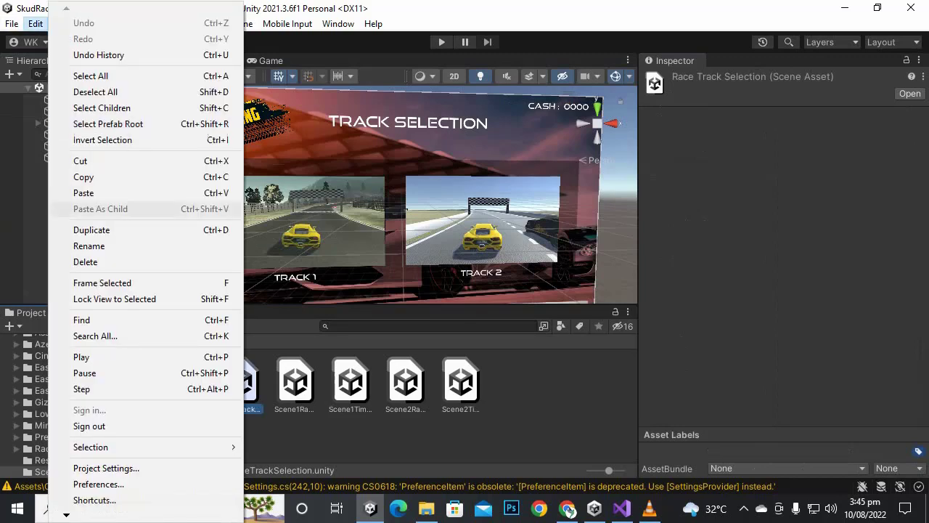
pyautogui.moveTo(66, 515)
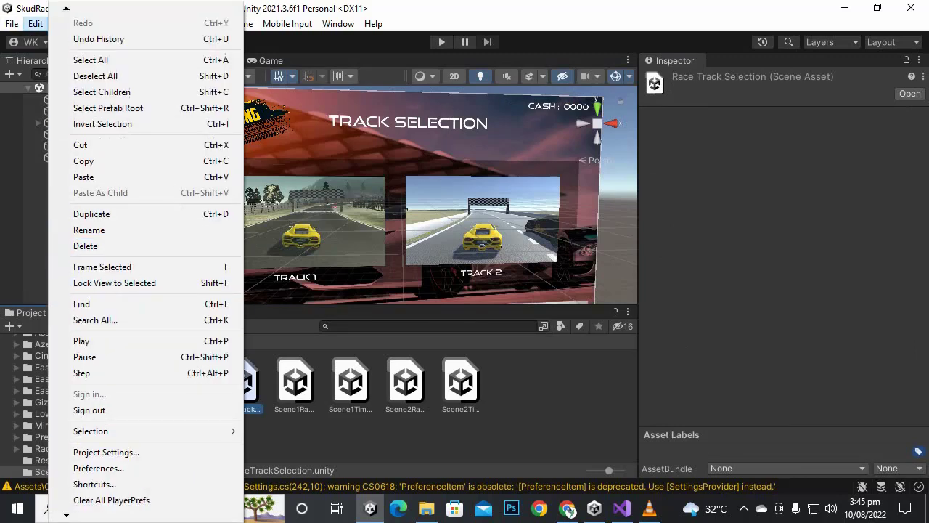
pyautogui.click(108, 499)
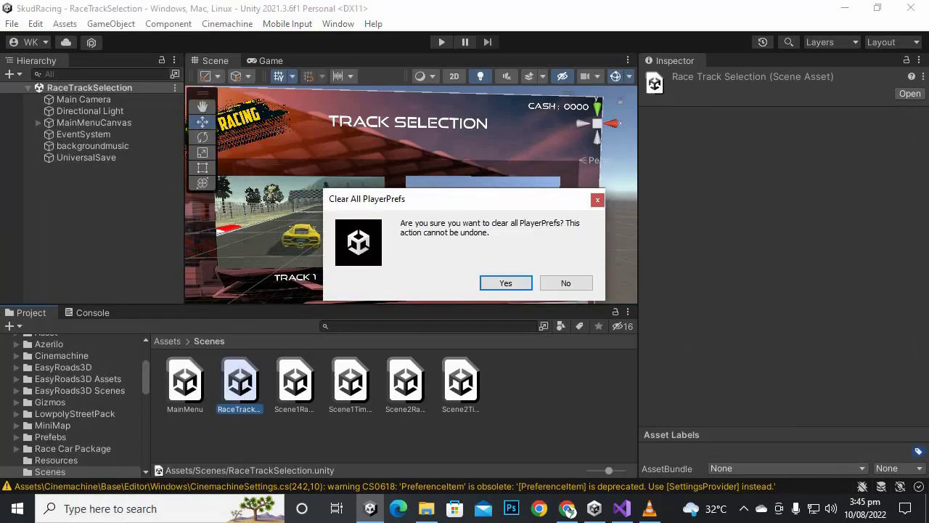
pyautogui.press('Return')
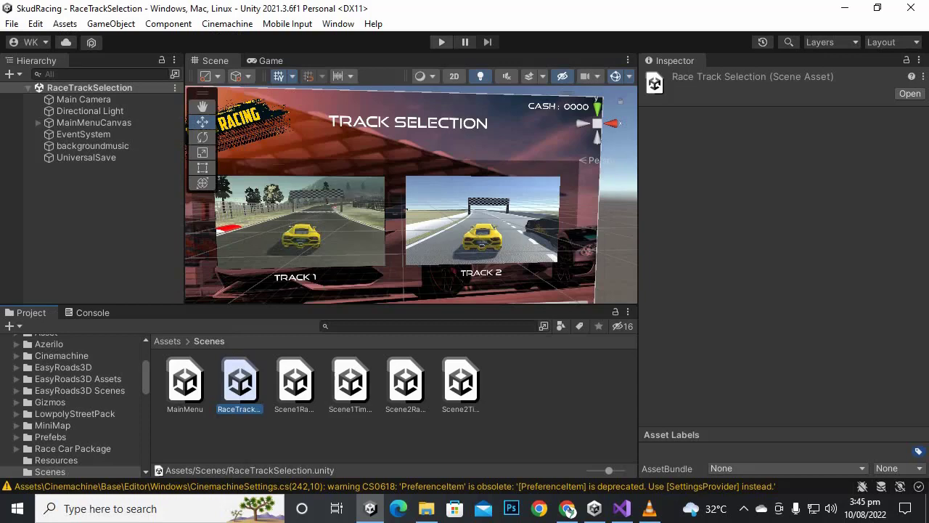
# - Play-test the game by starting the Track 2 time trial and driving the lap to the finish
pyautogui.hotkey('ctrl', 'p')
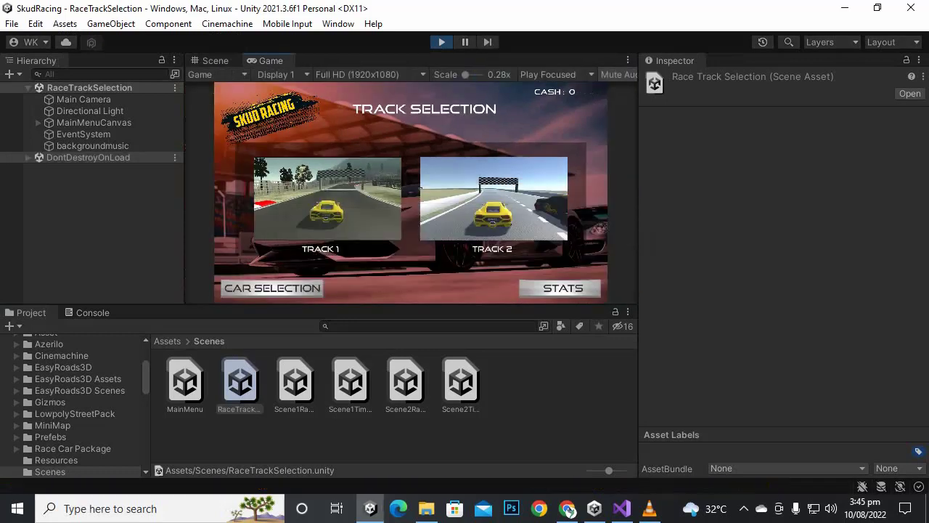
pyautogui.click(493, 199)
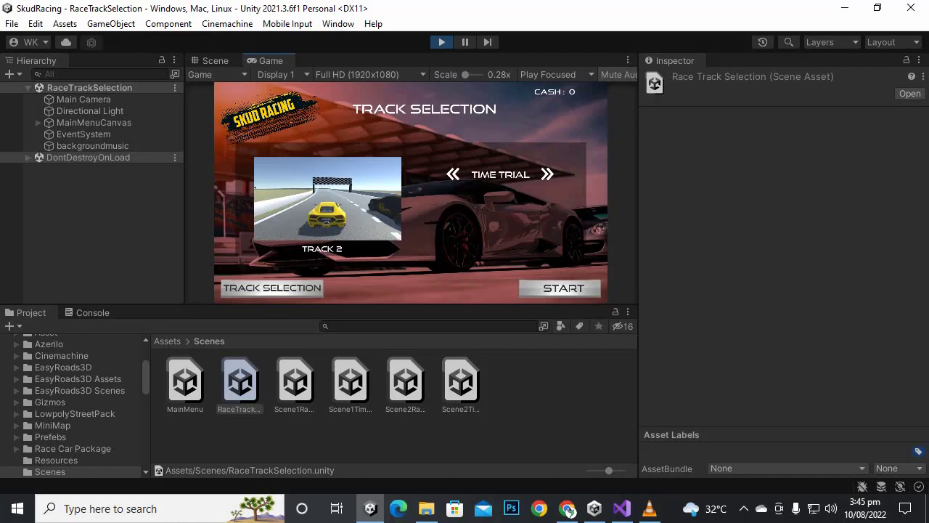
pyautogui.click(560, 289)
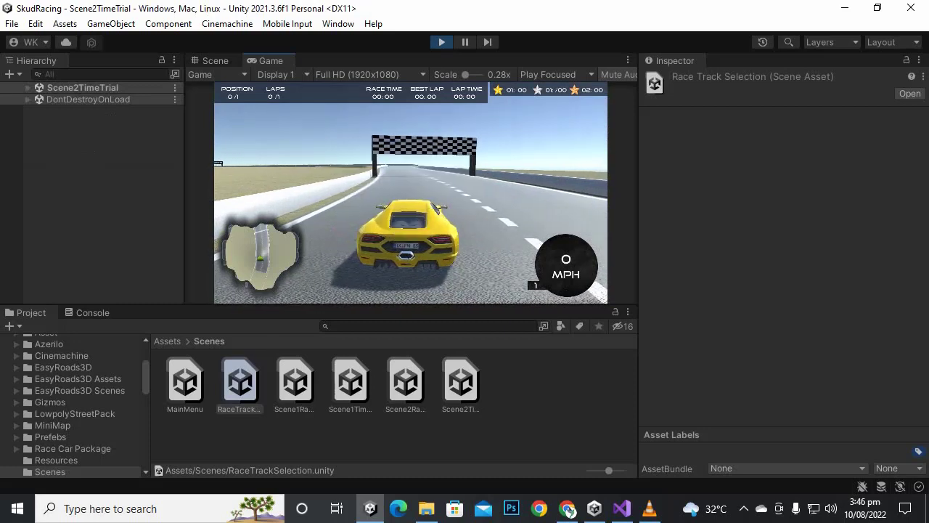
pyautogui.press('w')
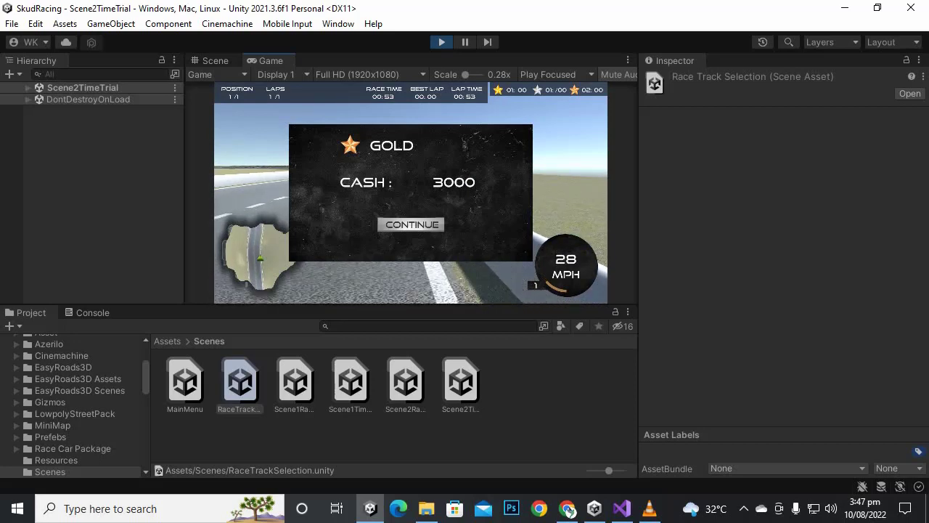
# - Quit the finished race to the track selection screen and stop the play test
pyautogui.press('Escape')
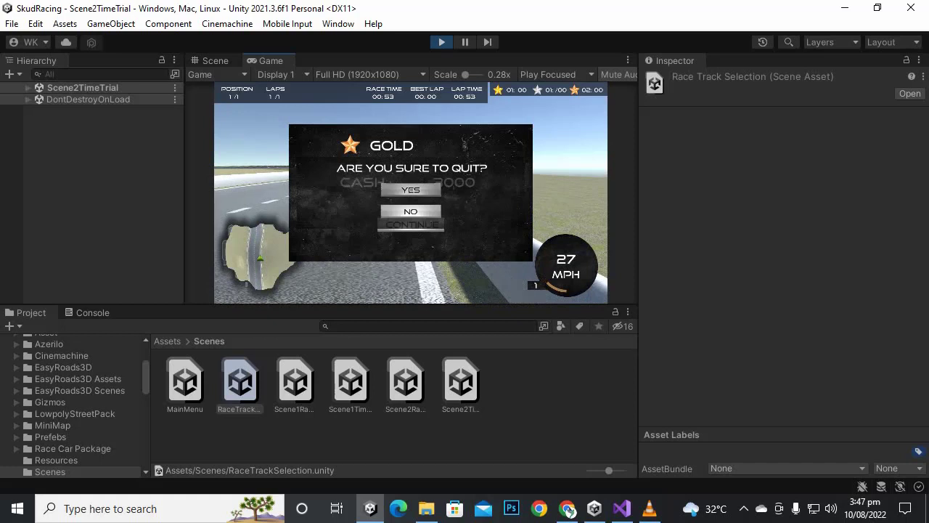
pyautogui.press('Return')
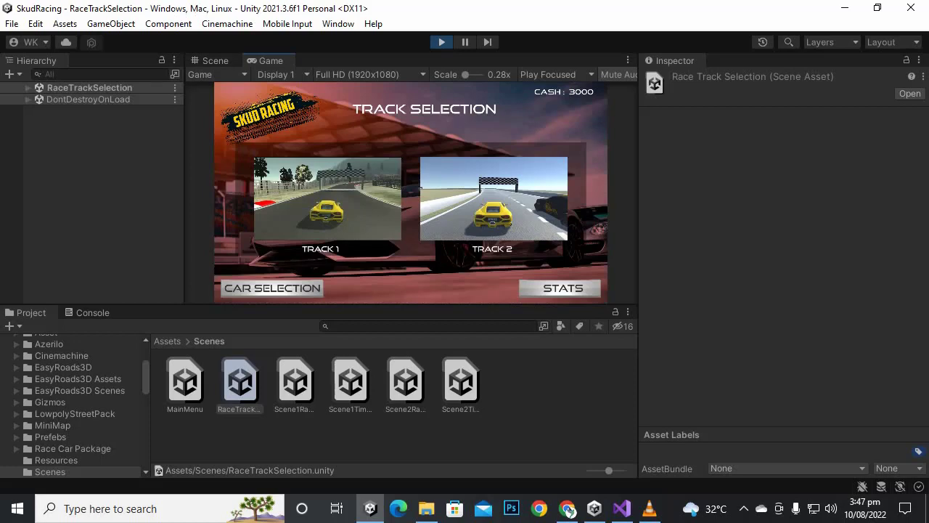
pyautogui.hotkey('ctrl', 'p')
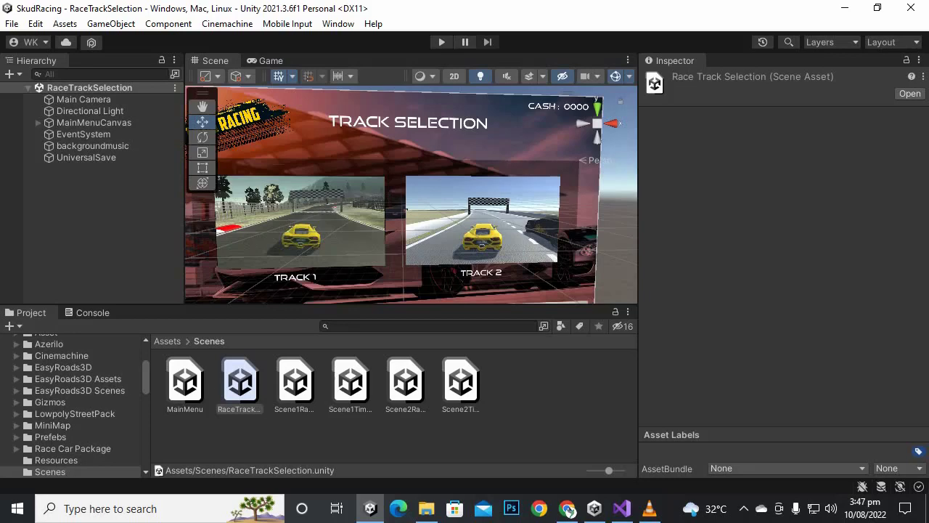
# - Open the Scene2TimeTrial scene and select ContinueButton under TimeTrialResults in CanvasScene2Timetrial
pyautogui.click(405, 381)
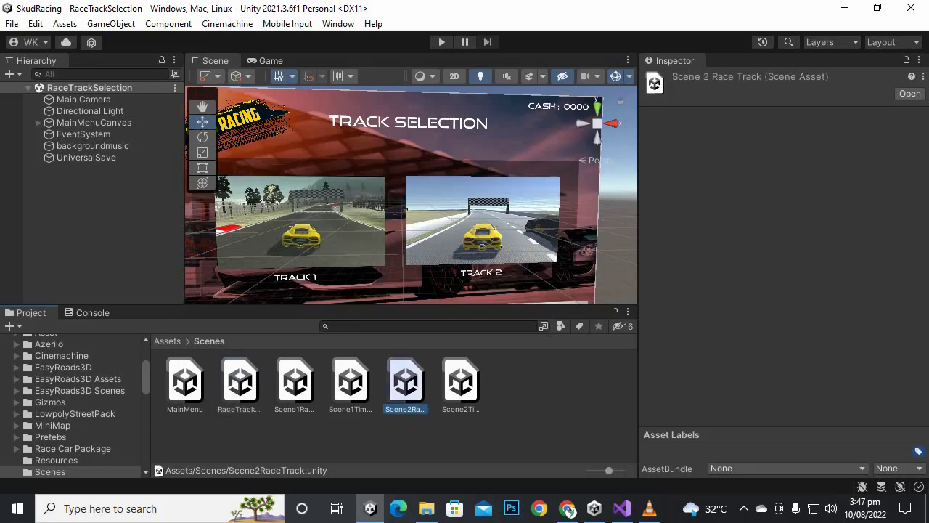
pyautogui.doubleClick(461, 381)
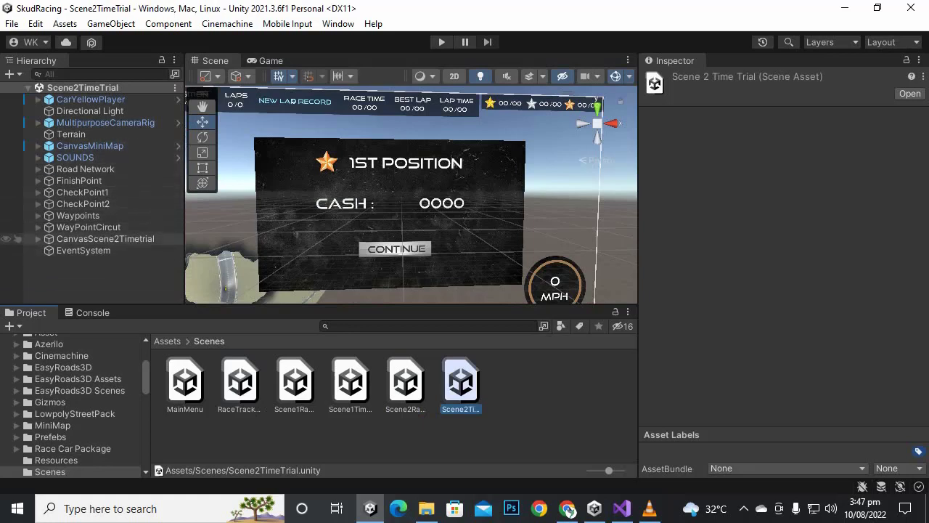
pyautogui.click(38, 239)
pyautogui.scroll(-2, 87, 227)
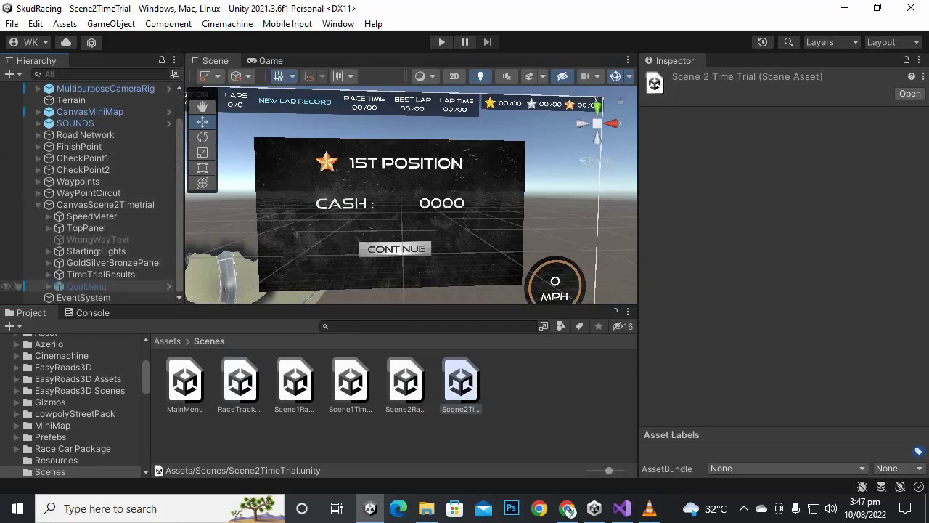
pyautogui.click(49, 275)
pyautogui.scroll(-5, 88, 240)
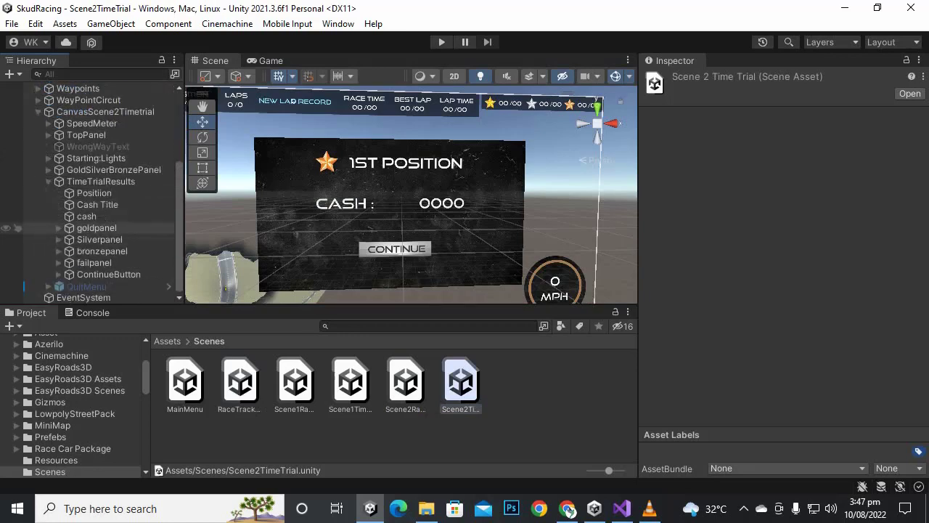
pyautogui.click(109, 274)
# - Set ContinueButton's On Click event to call UITimeTrial.ReturnToMainMenu on the CanvasScene2Timetrial object
pyautogui.scroll(-4, 784, 211)
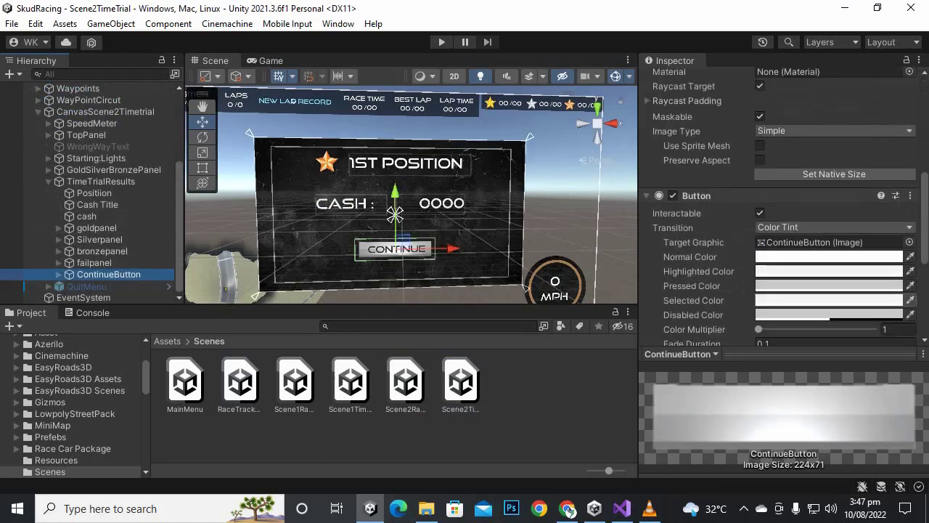
pyautogui.scroll(-3, 784, 210)
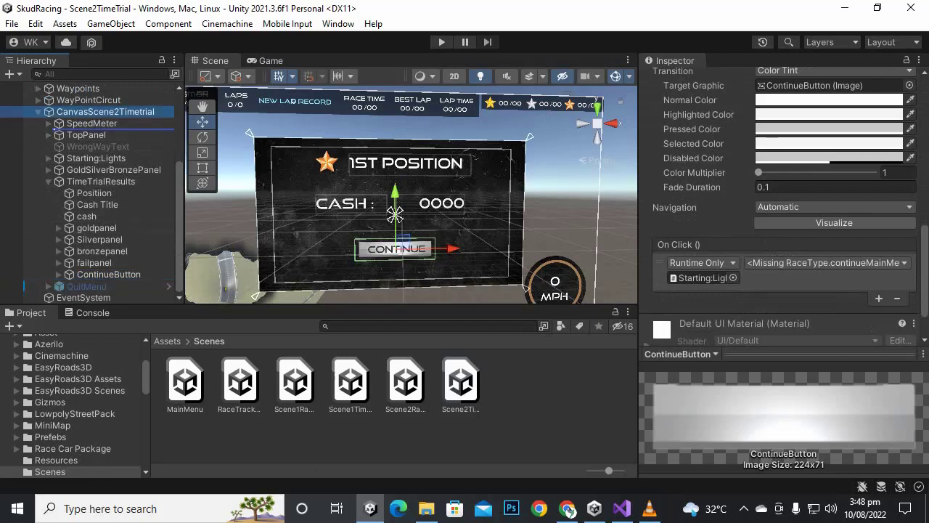
pyautogui.click(701, 278)
pyautogui.moveTo(105, 112); pyautogui.dragTo(700, 278)
pyautogui.click(826, 263)
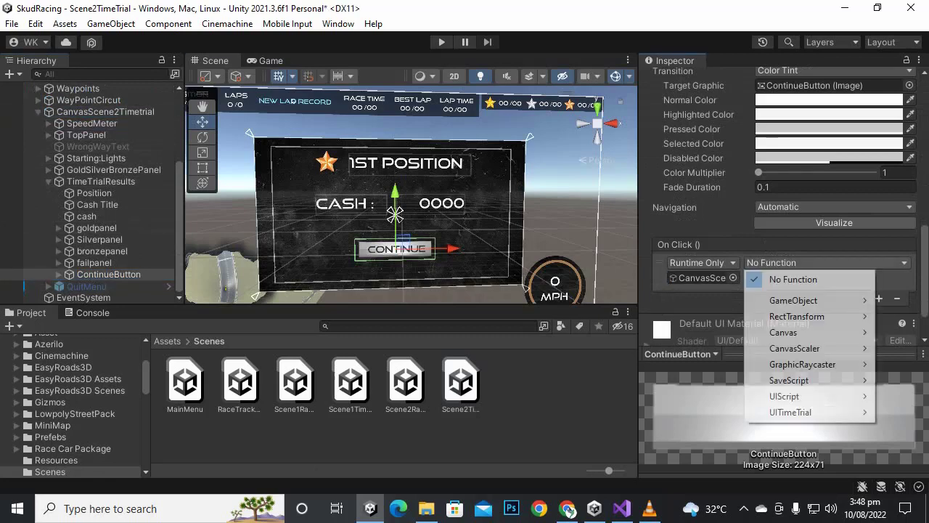
pyautogui.moveTo(791, 413)
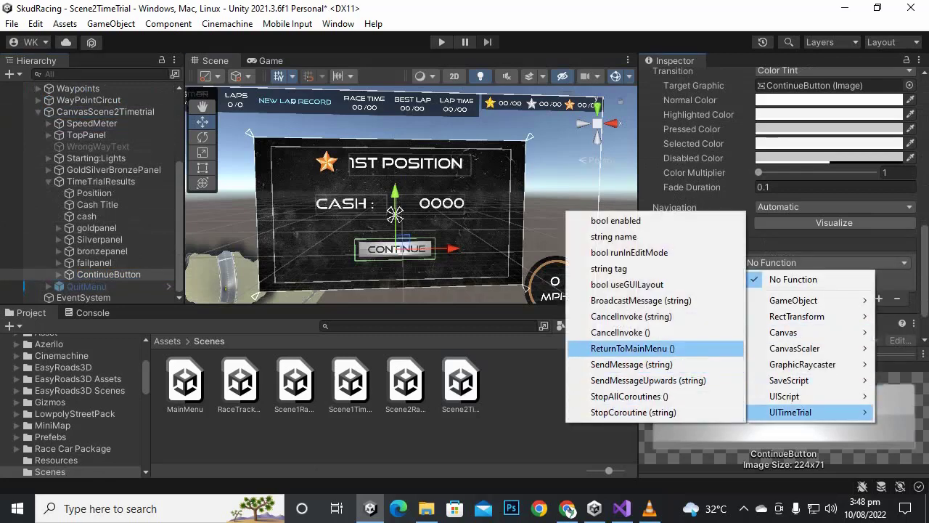
pyautogui.click(632, 348)
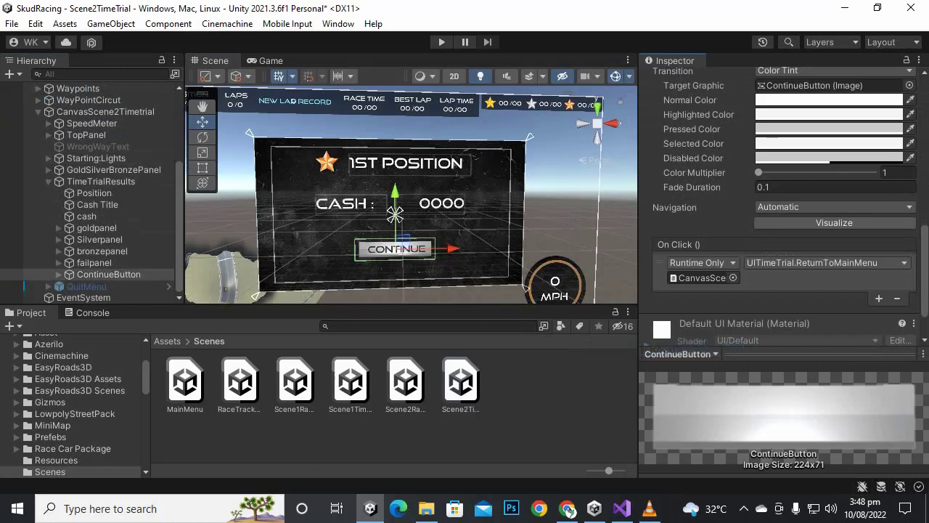
# - Save the scene changes, open the RaceTrackSelection scene and briefly run the game to check the saved cash
pyautogui.doubleClick(239, 381)
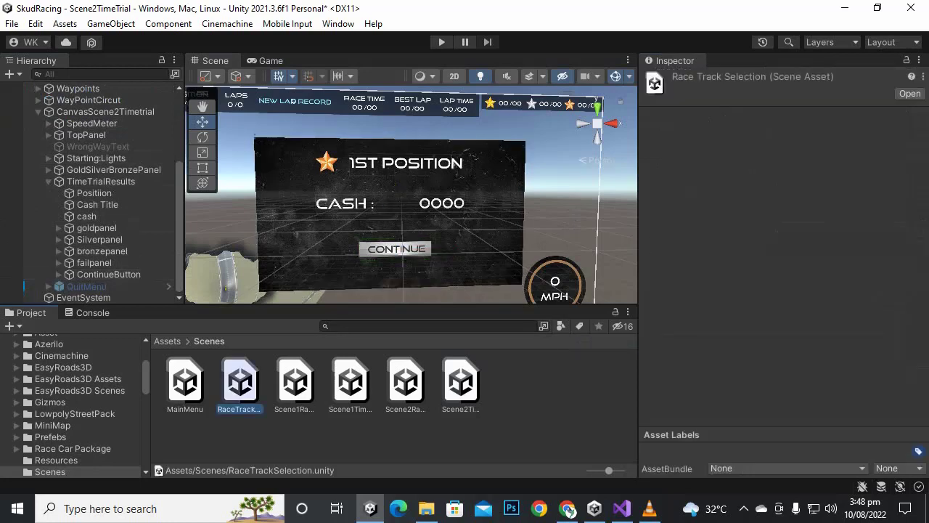
pyautogui.press('Return')
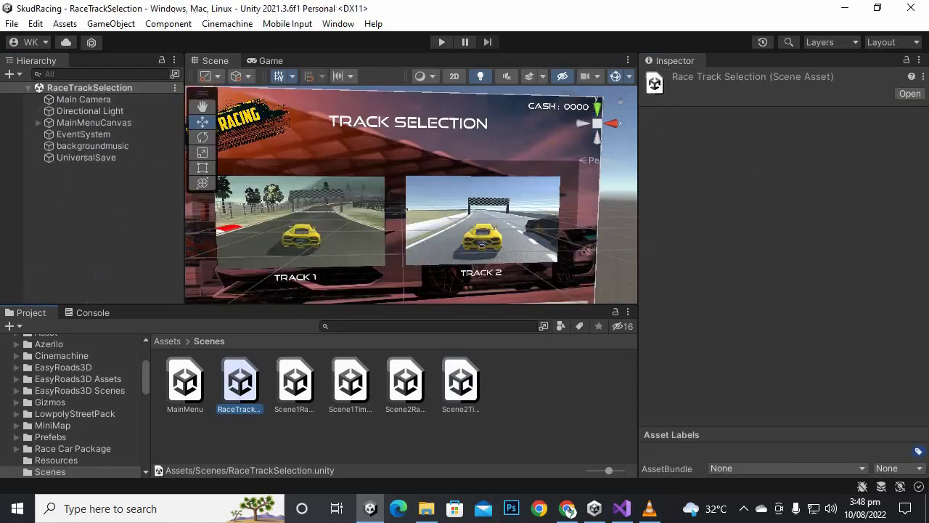
pyautogui.hotkey('ctrl', 'p')
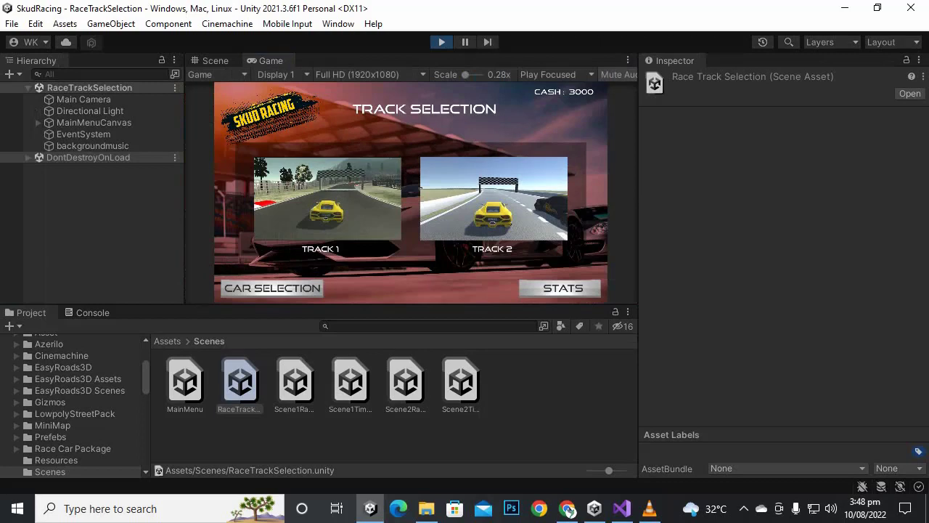
pyautogui.hotkey('ctrl', 'p')
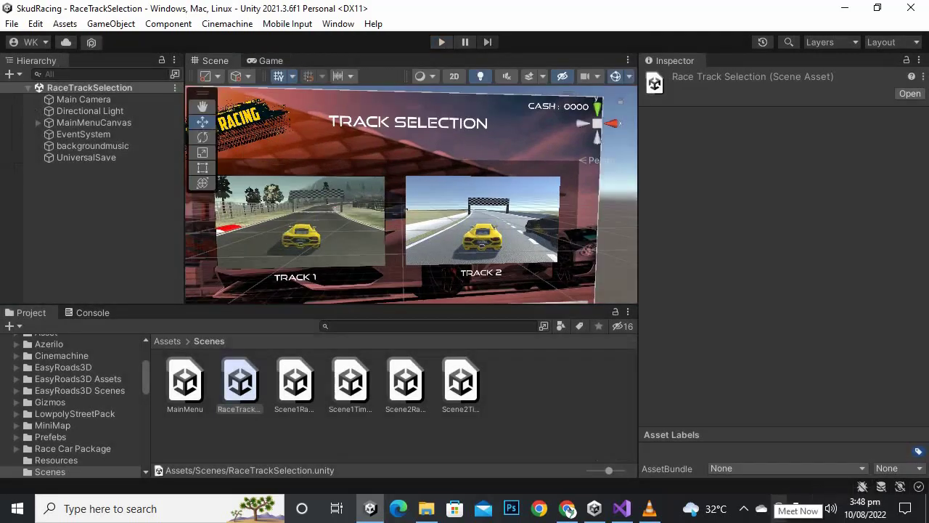